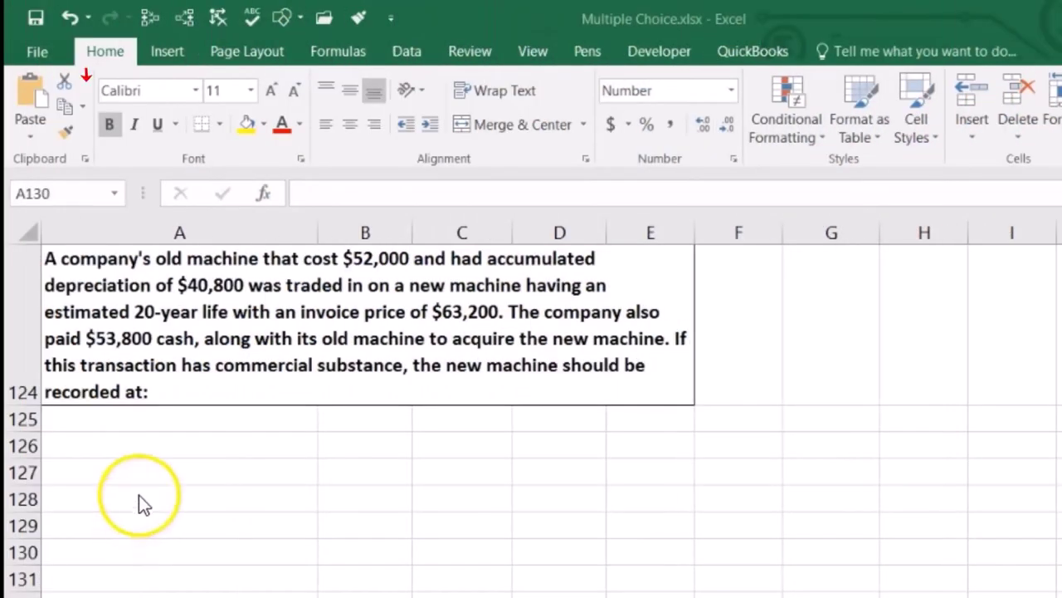
Record the cash payment in row 126, with the label Cash in A126 and -53800 in C126
click(134, 449)
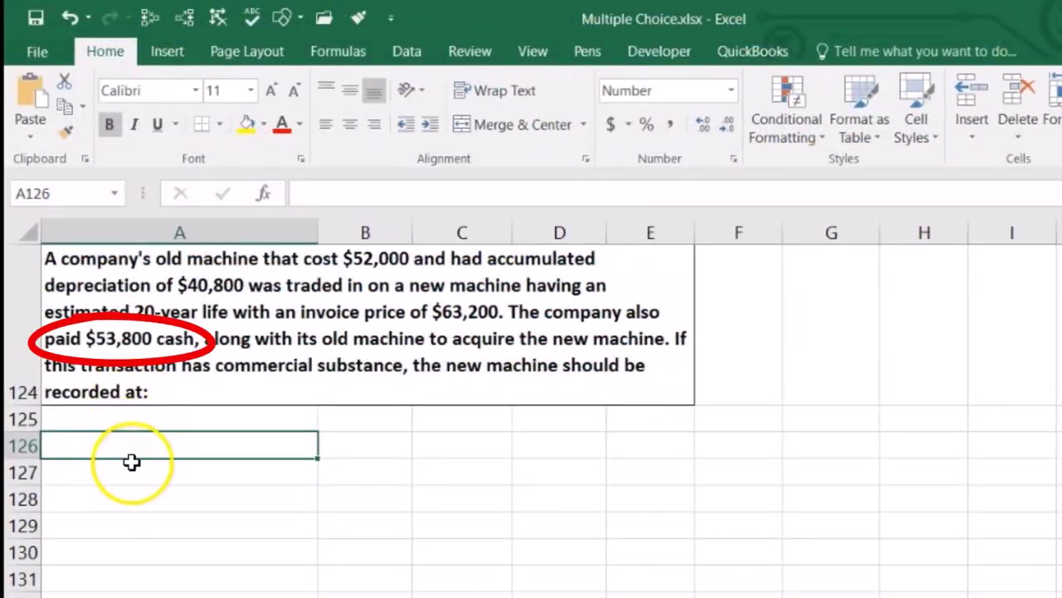
text(Cash)
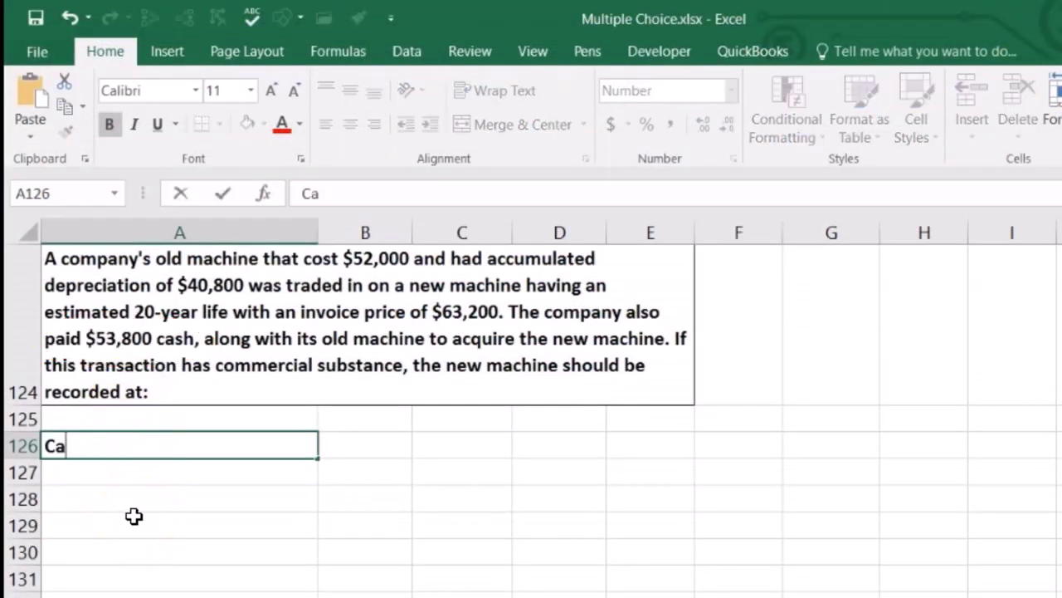
key(Tab)
key(Tab)
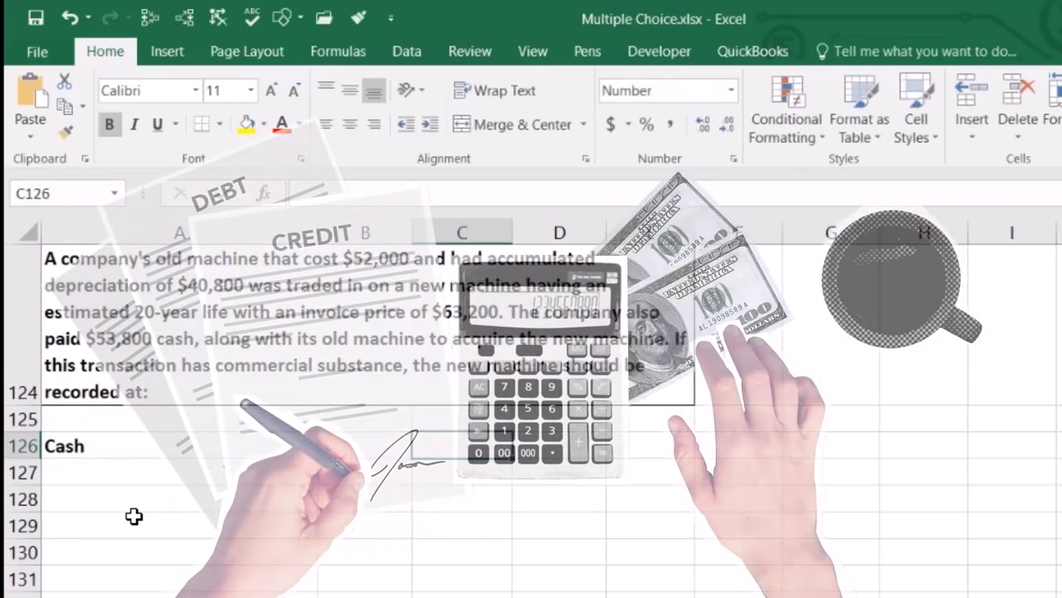
text(-)
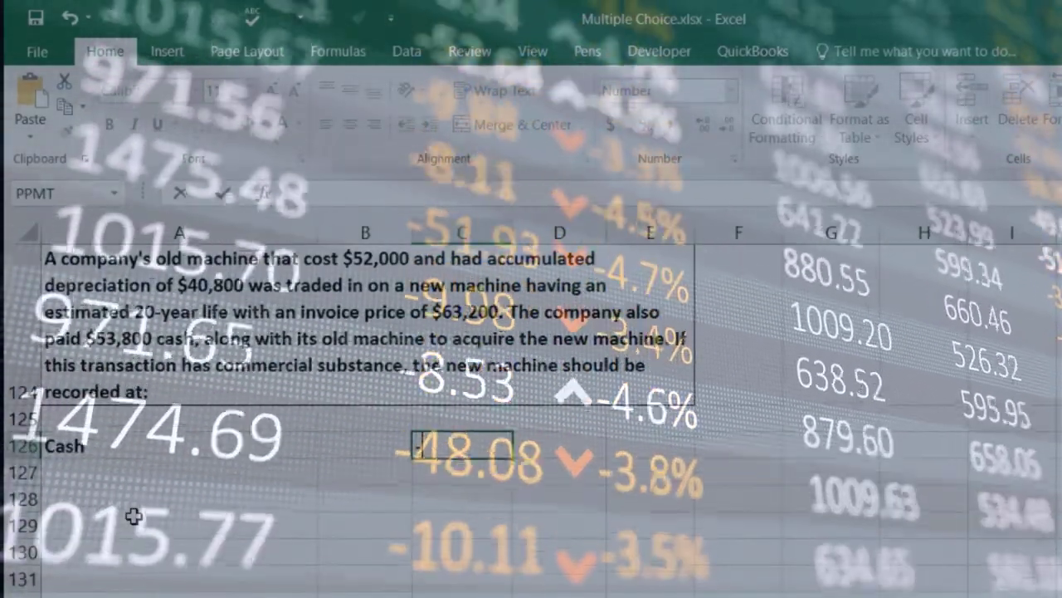
text(538)
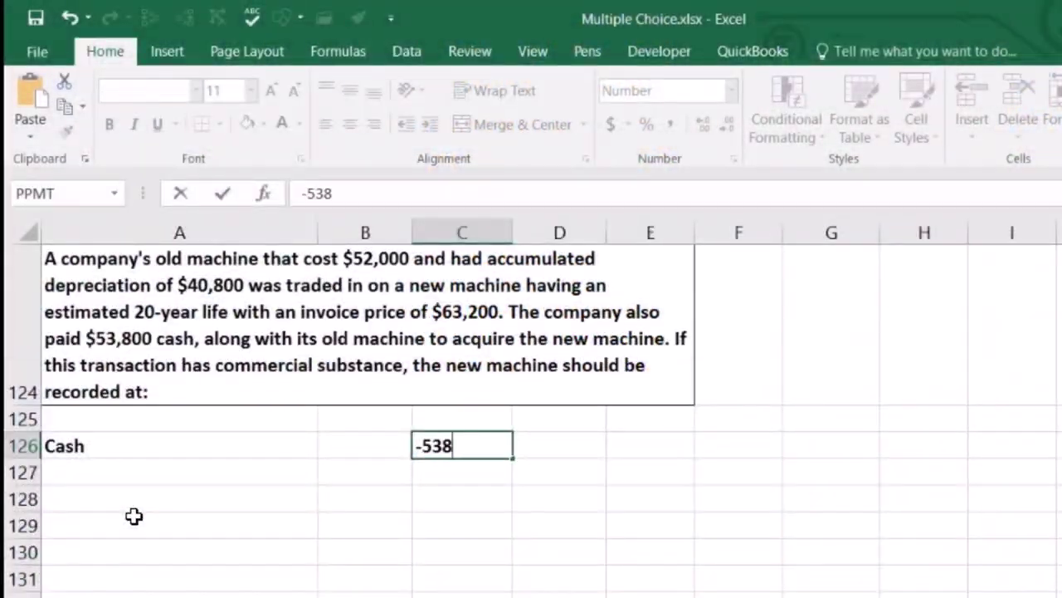
text(00)
key(Return)
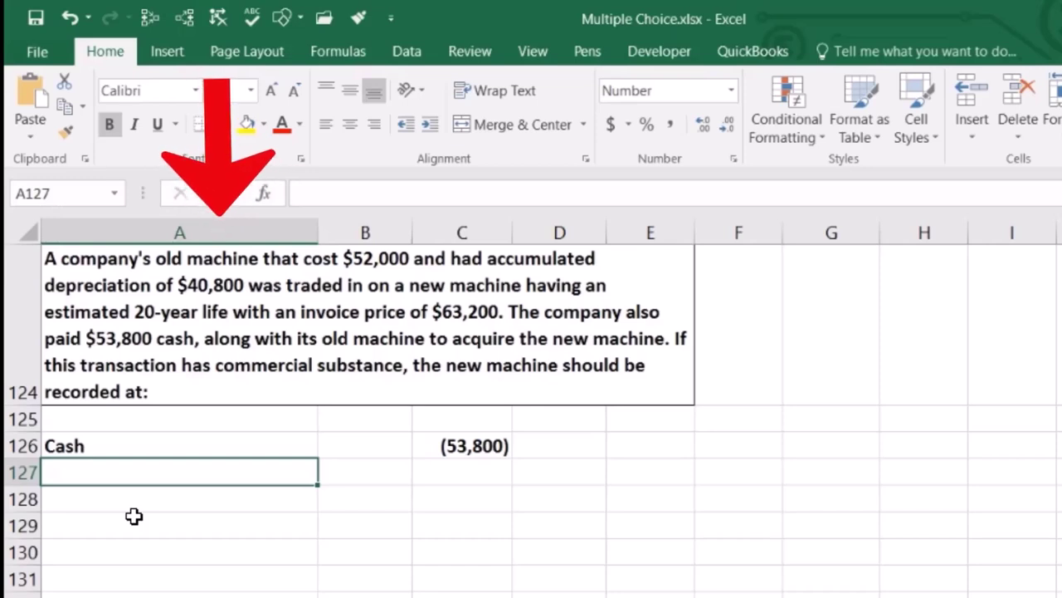
Add an Old machine line in row 127 with a credit of -52000 in column C
text(Mac)
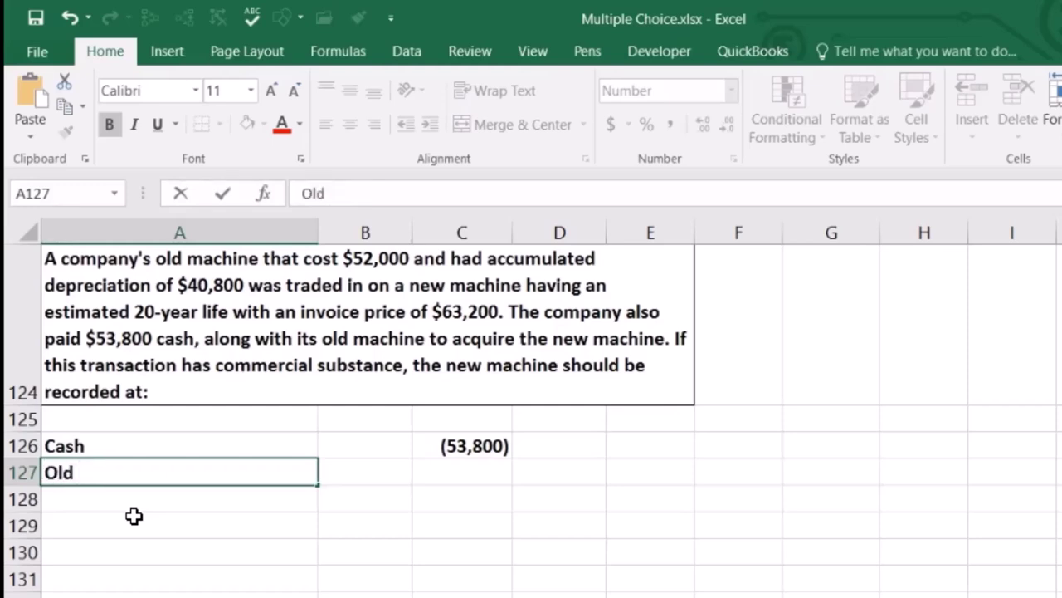
key(Tab)
key(Tab)
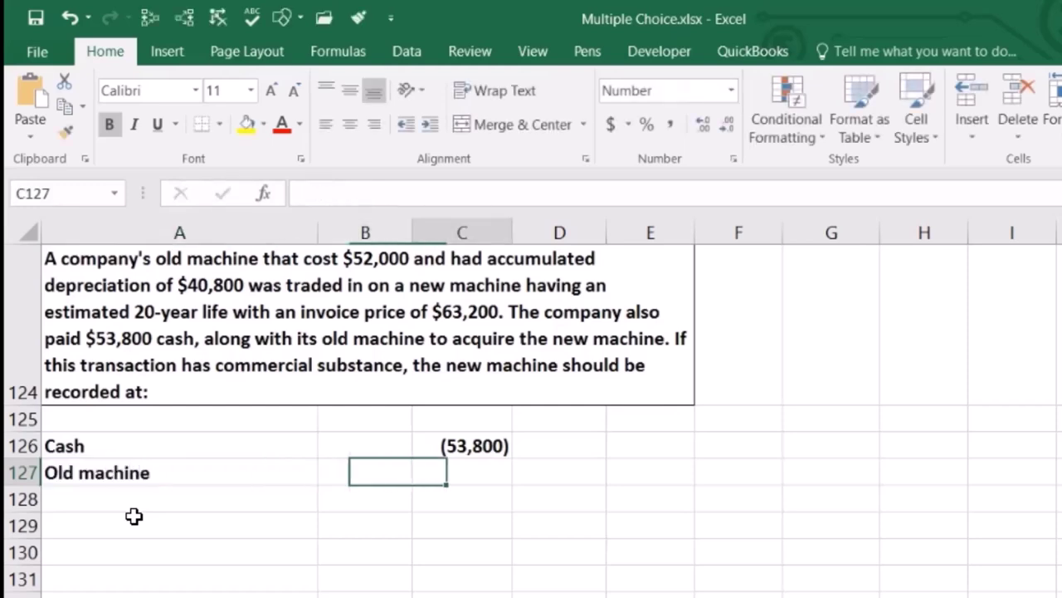
text(-52)
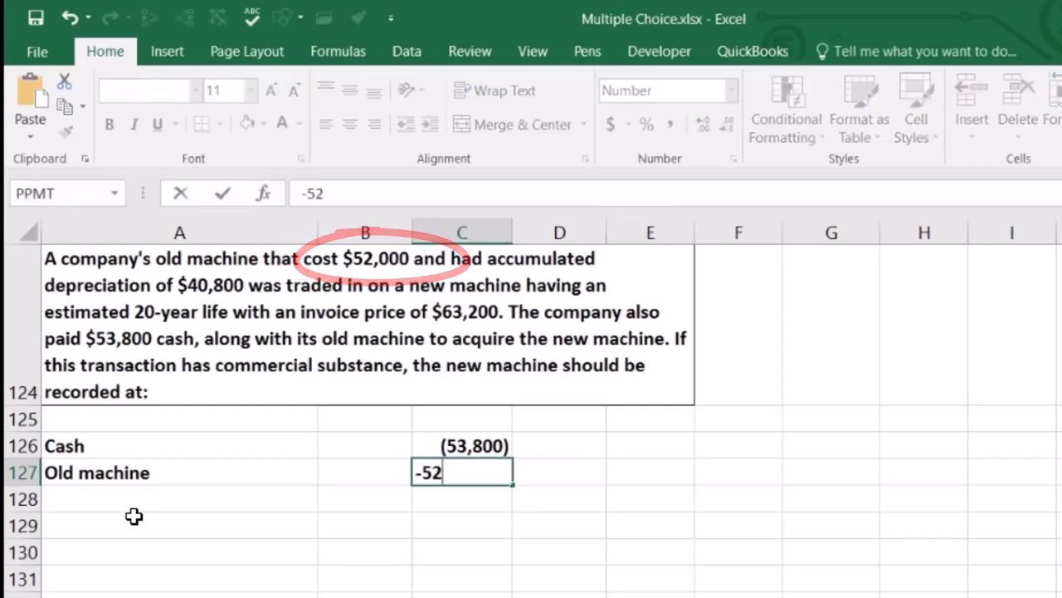
text(000)
key(Return)
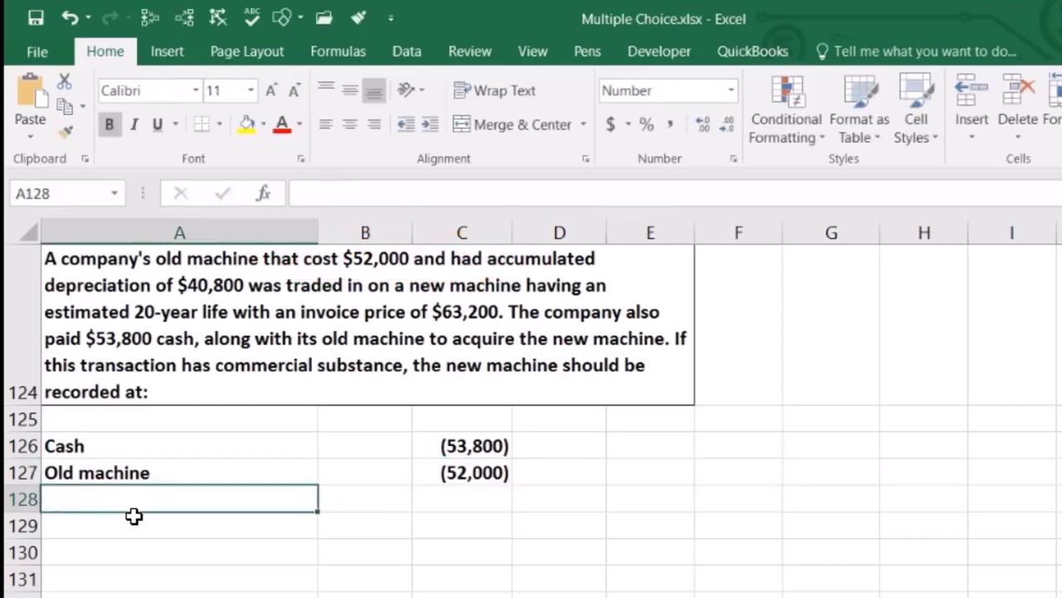
Add an "Acc depre old machine" line in row 128 with a debit of 40800 in column B
text(Acc depre)
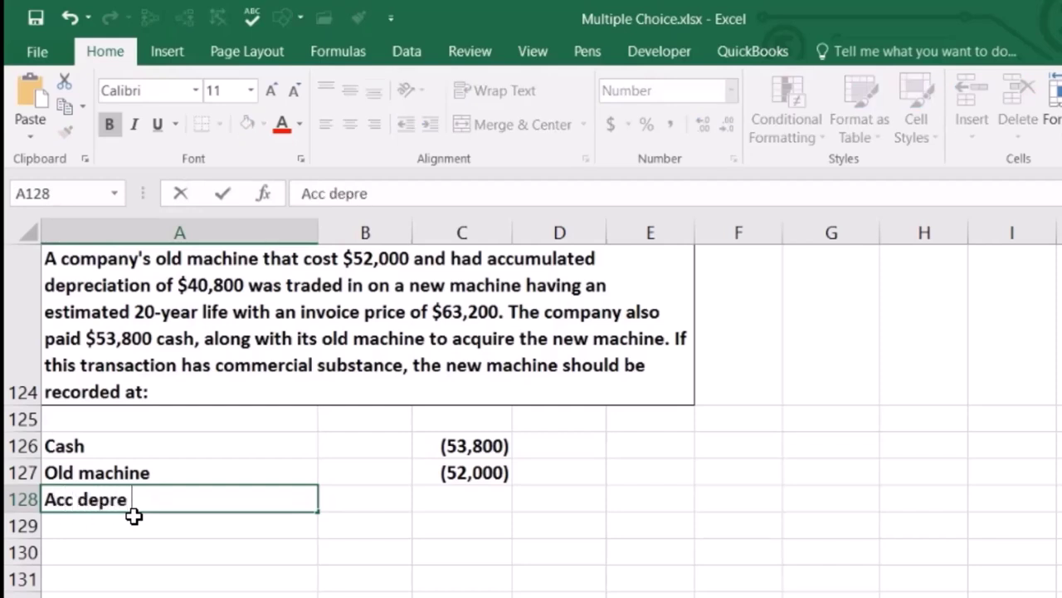
text(old machine)
key(Tab)
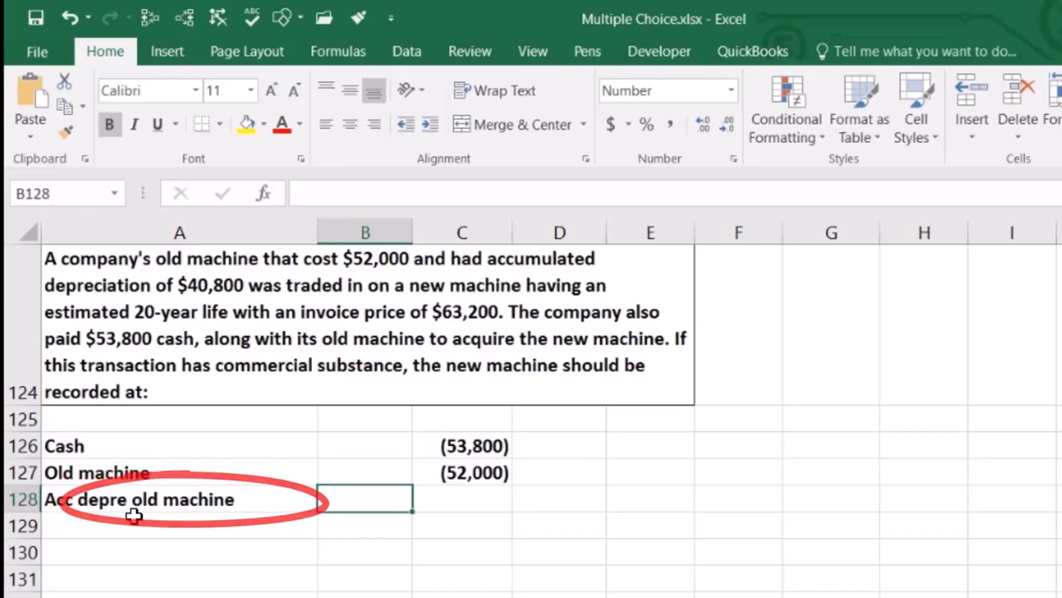
text(40800)
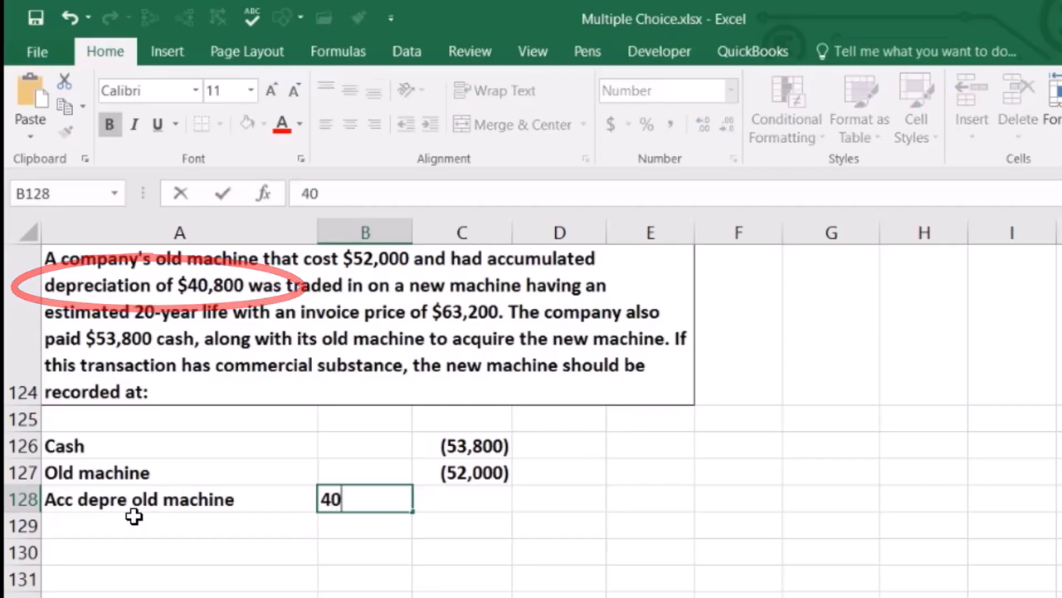
click(133, 516)
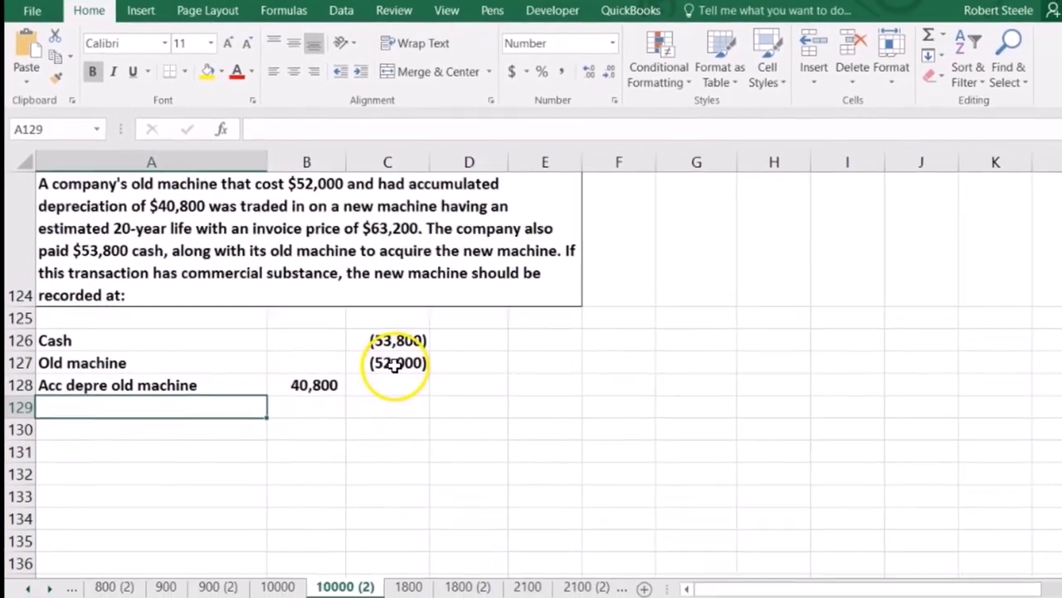
drag(395, 365, 332, 391)
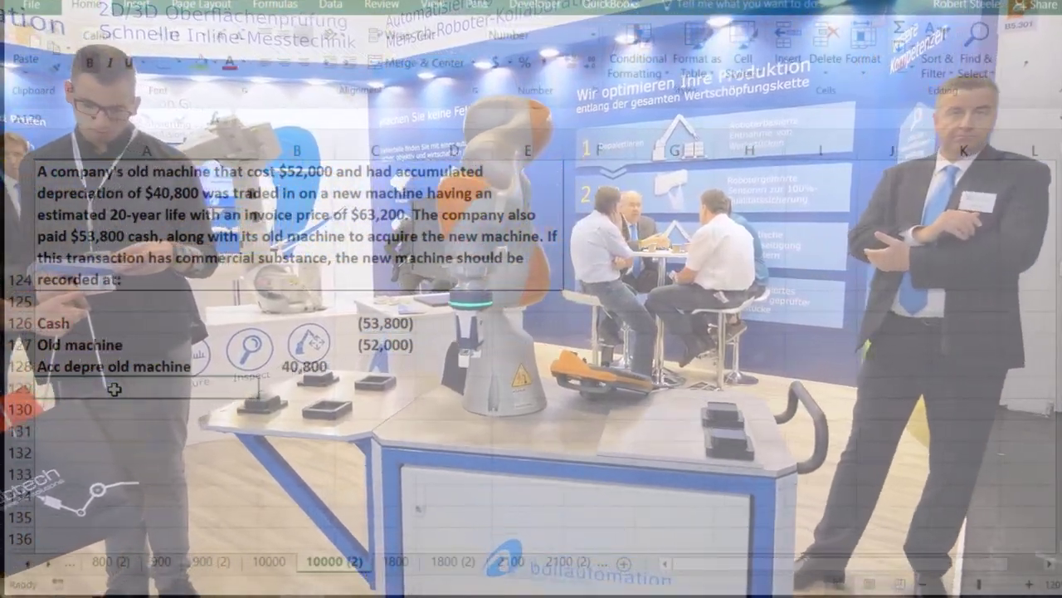
Add a New machine line in row 129 with the invoice price of 63200 as a debit in column B
click(114, 388)
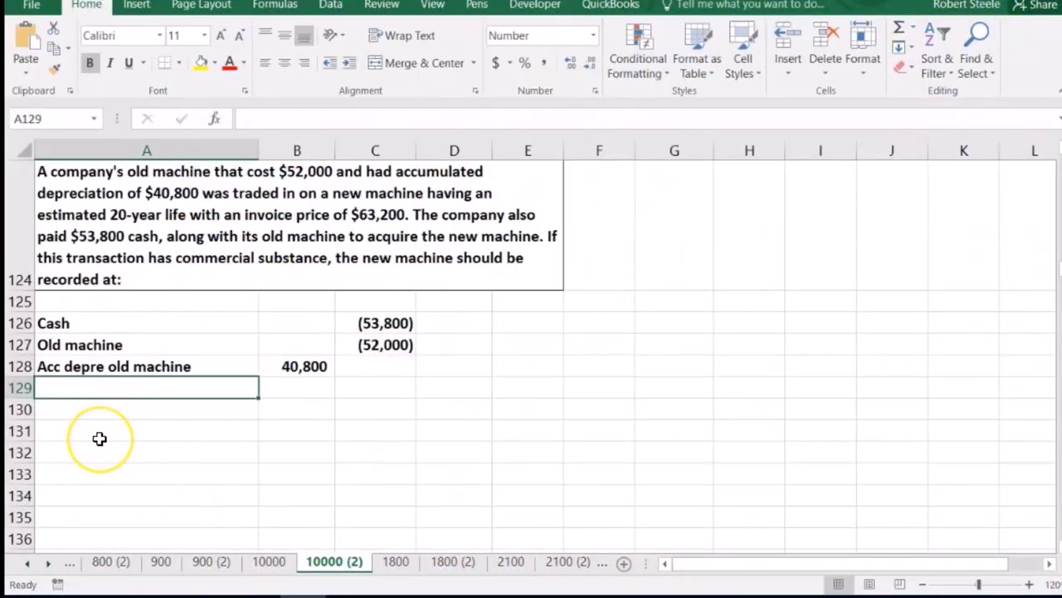
text(New)
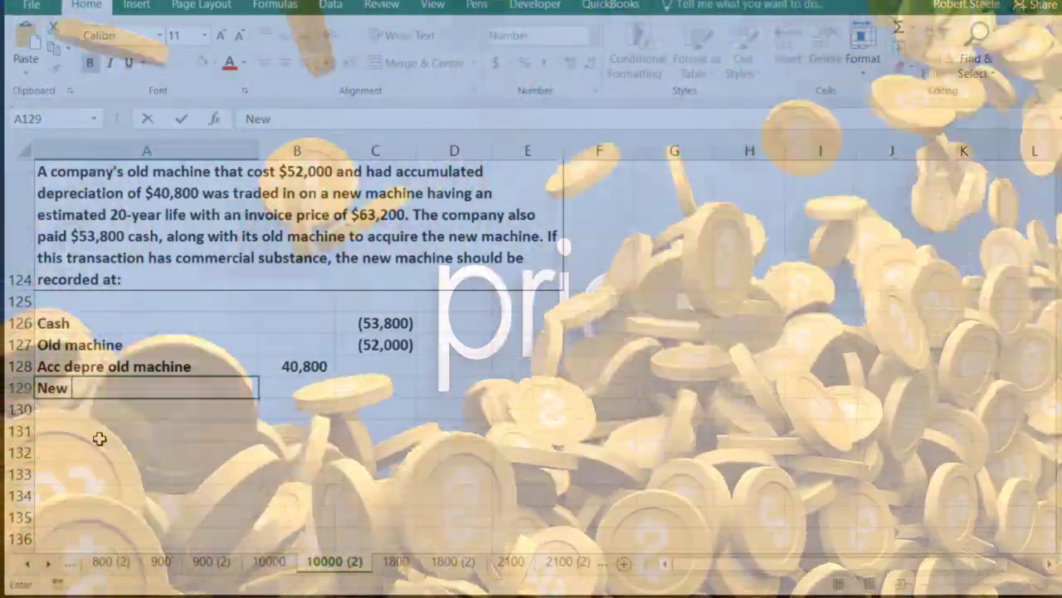
text( machine)
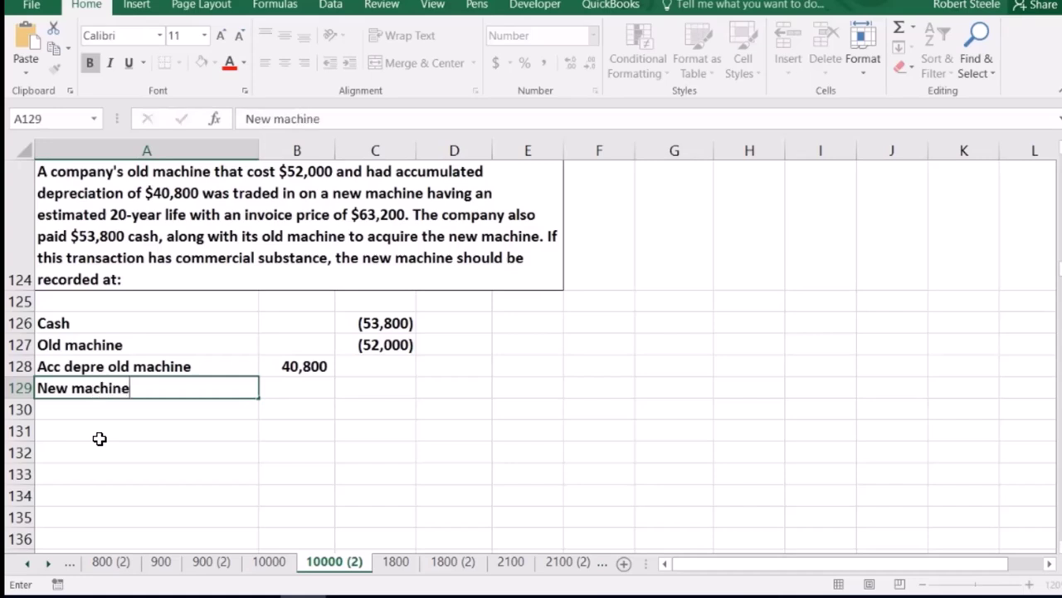
key(Tab)
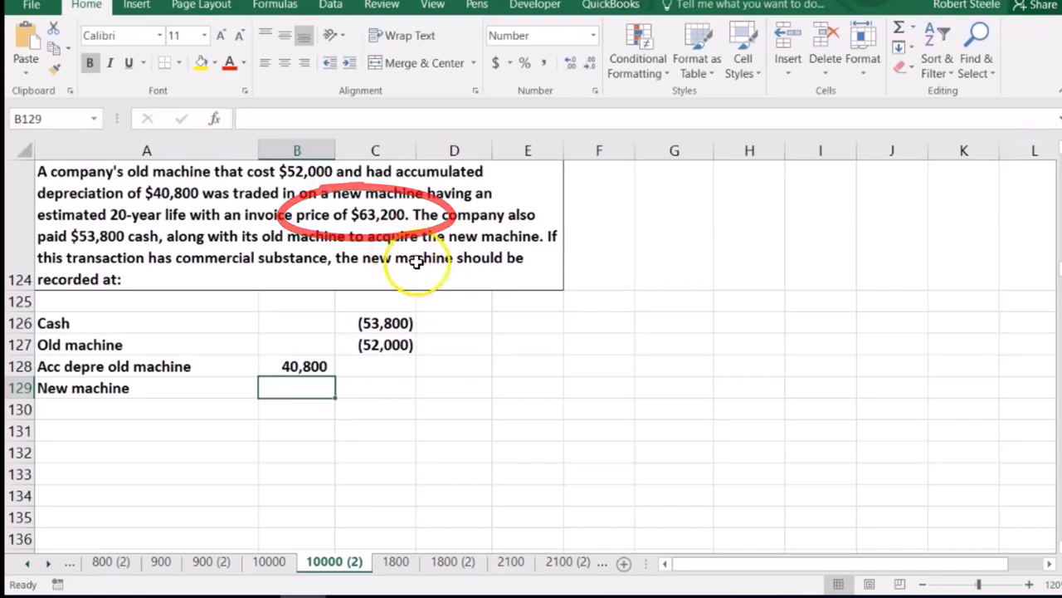
text(63200)
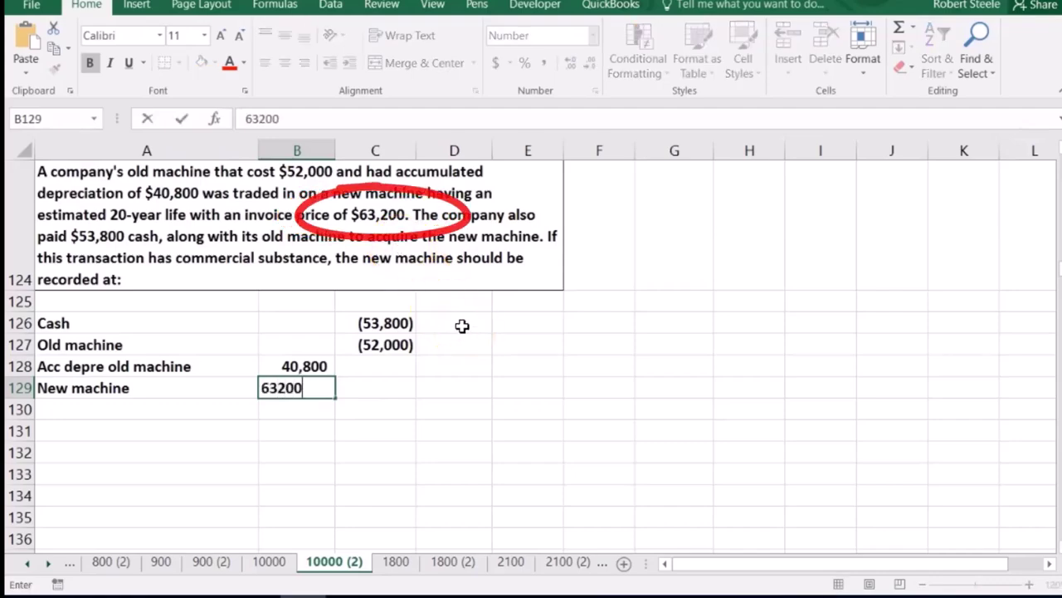
key(Return)
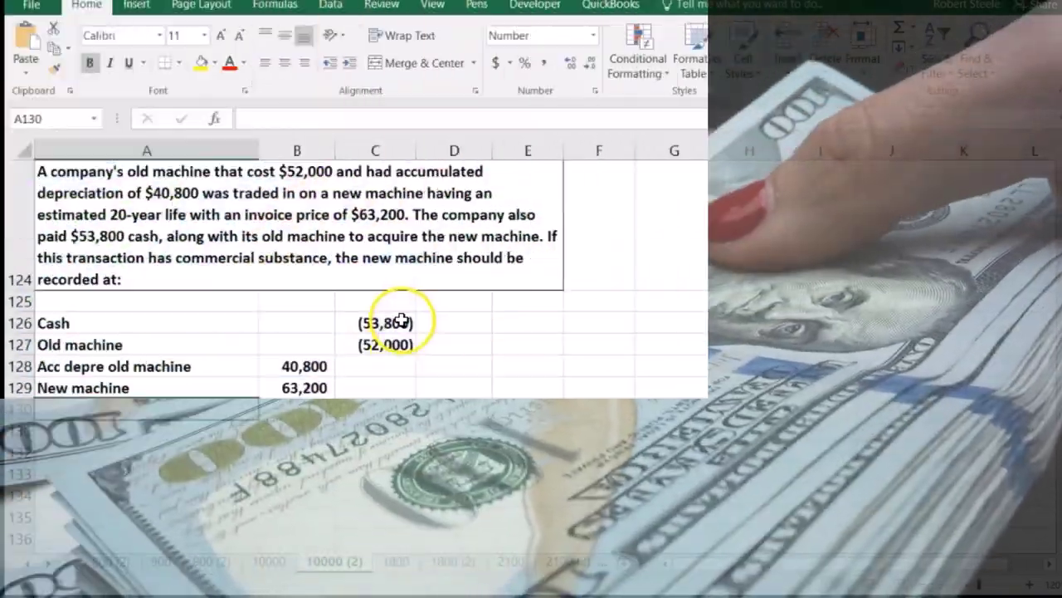
Total the debit column in B132 with a SUM over B128:B131
click(403, 323)
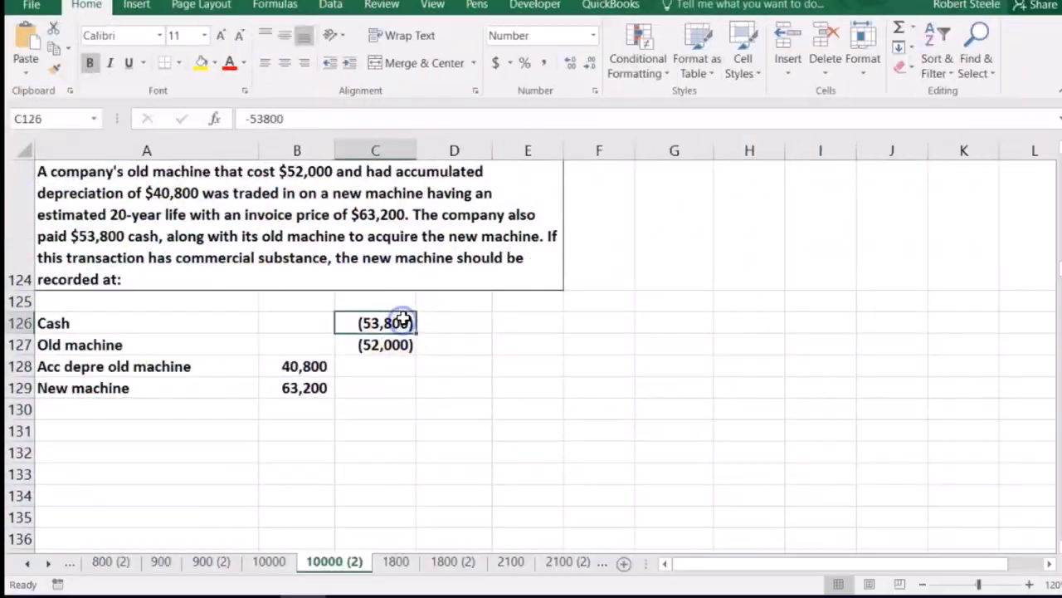
drag(315, 347, 354, 357)
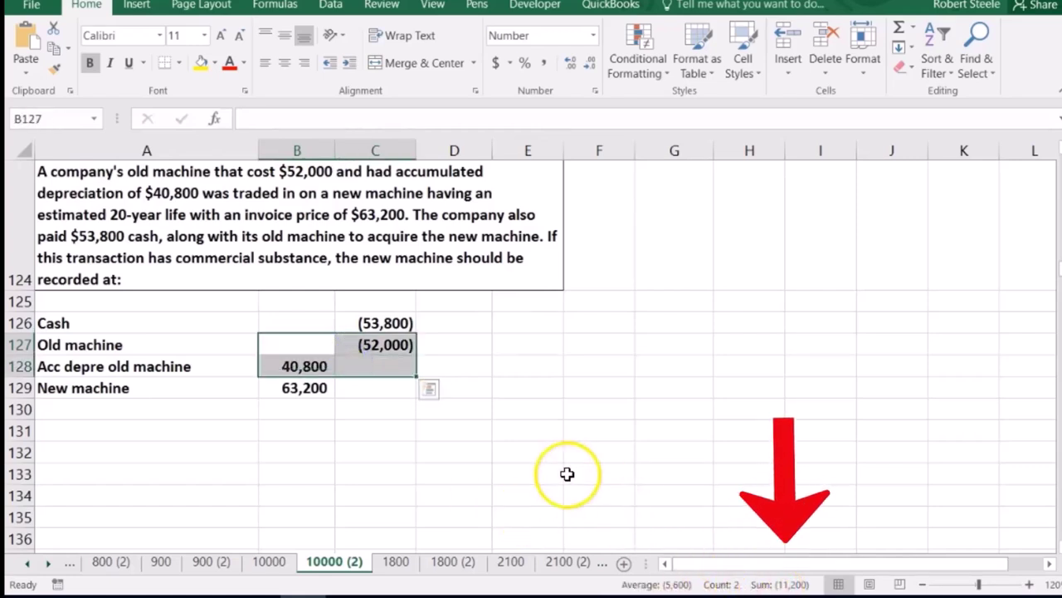
click(290, 449)
text(=sum()
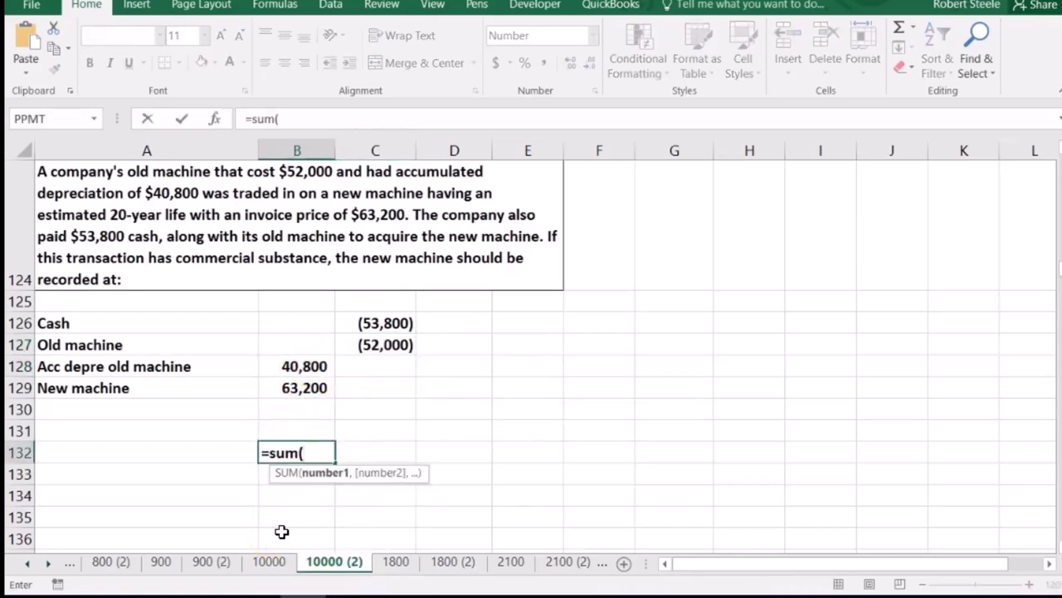
key(Up)
key(shift+Up)
key(shift+Up)
key(shift+Up)
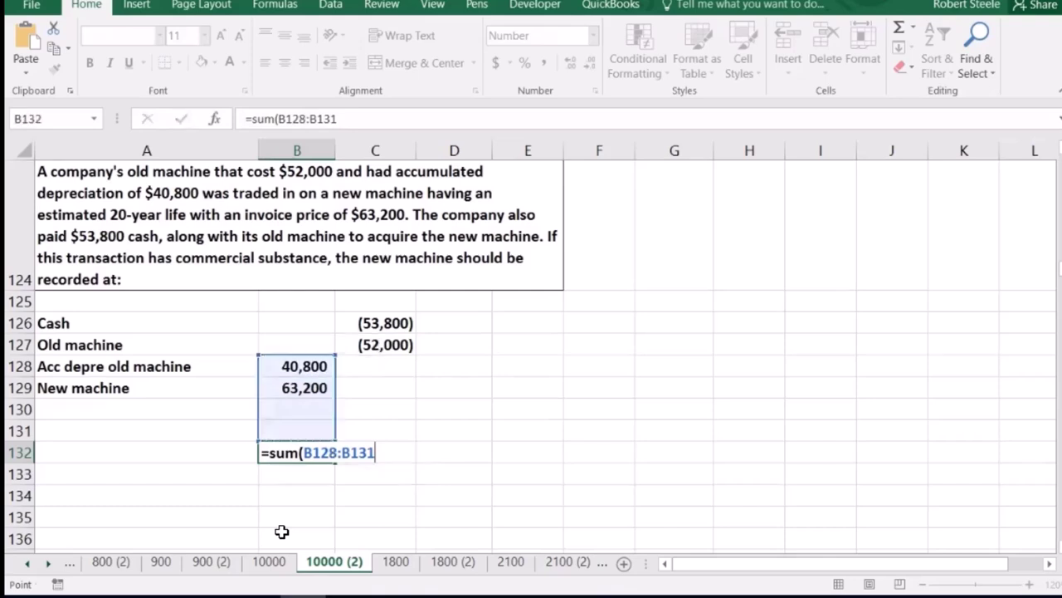
key(Tab)
Total the credit column in C132 with a SUM over C126:C131
text(=sum()
key(Up)
key(shift+Up)
key(shift+Up)
key(shift+Up)
key(shift+Up)
key(shift+Up)
key(Return)
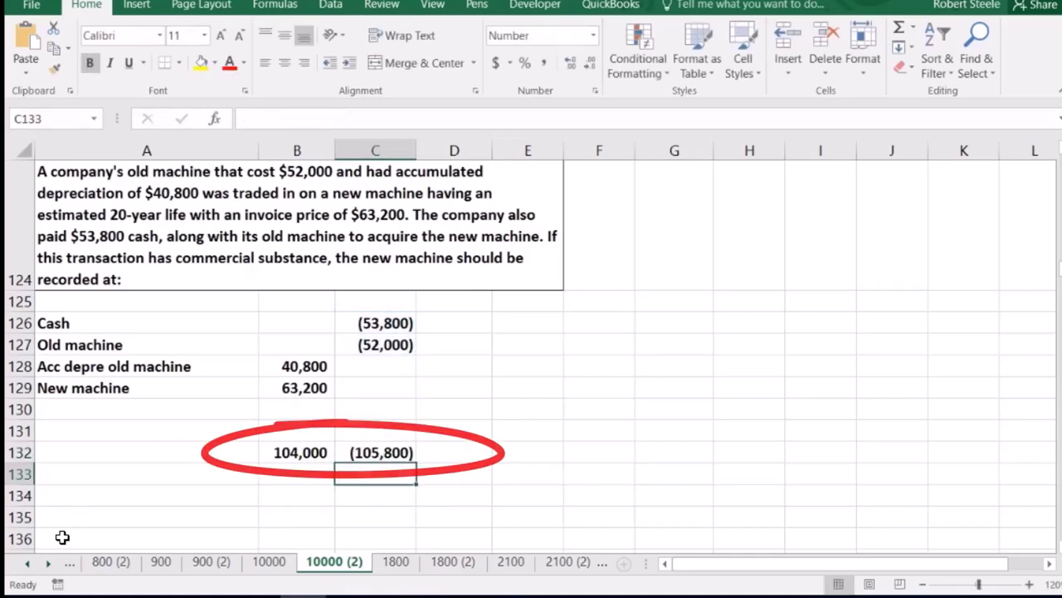
Calculate the difference between debits and credits in C134 with the formula +C132+B132
key(Down)
text(+)
key(Up)
key(Up)
text(+)
key(Left)
key(Up)
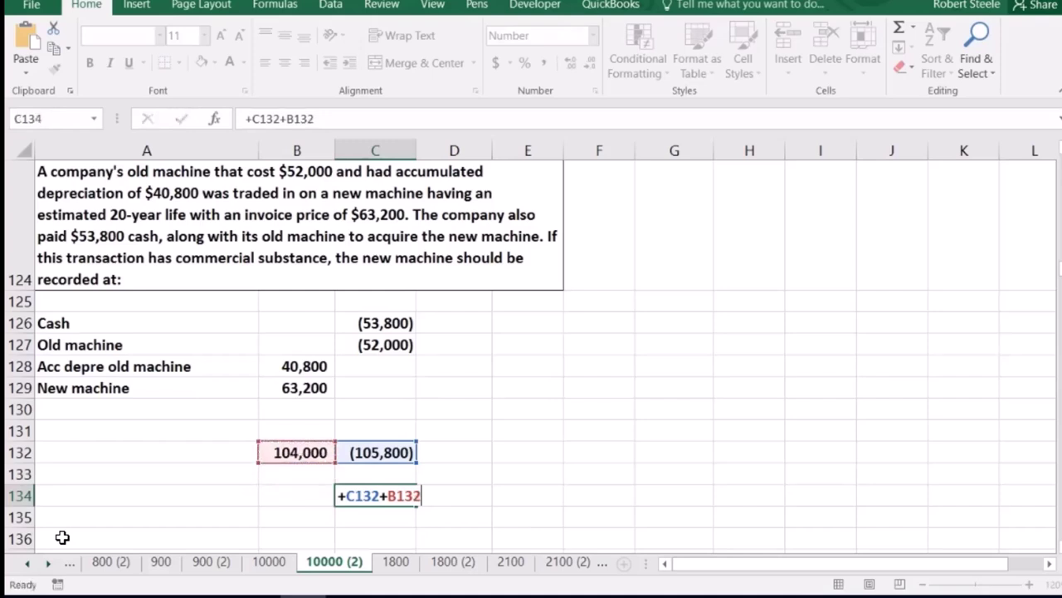
key(Return)
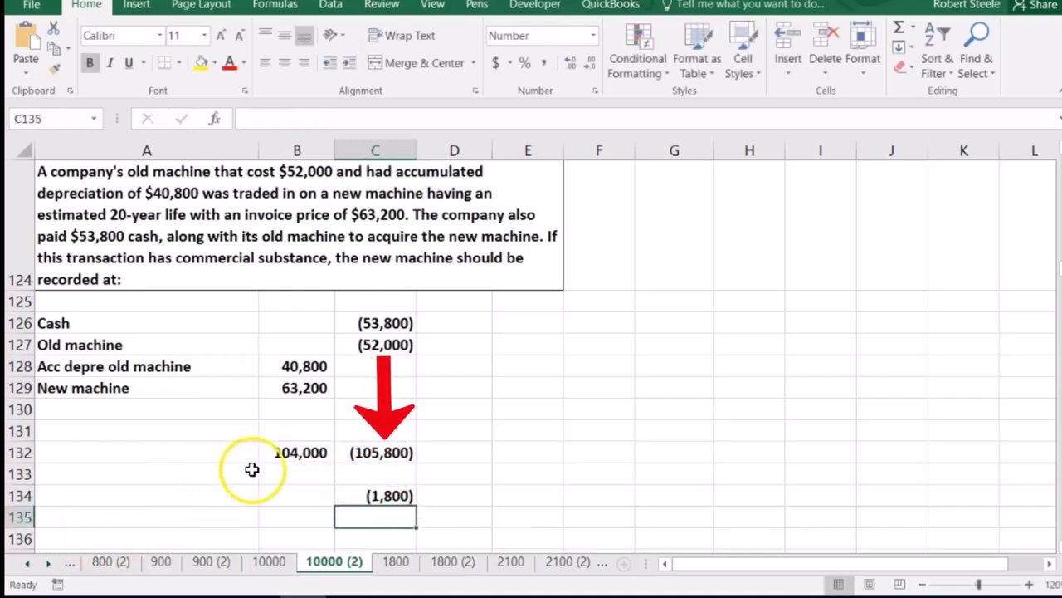
Enter the balancing amount in B130 as -SUM(B126:C129) and check the net of B126:C130 and the formula in C134
click(287, 410)
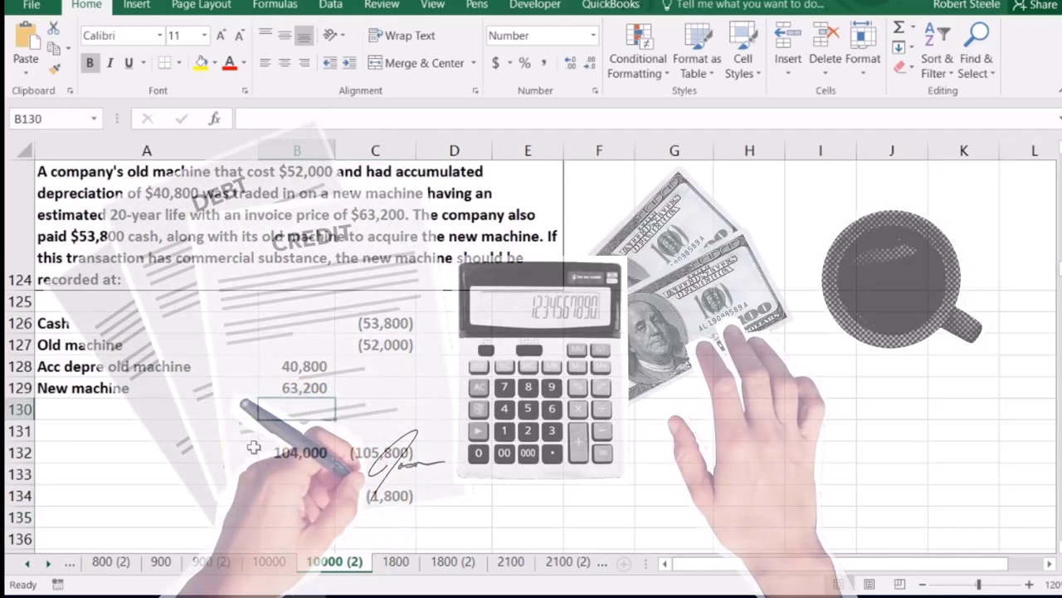
text(-)
text(sum()
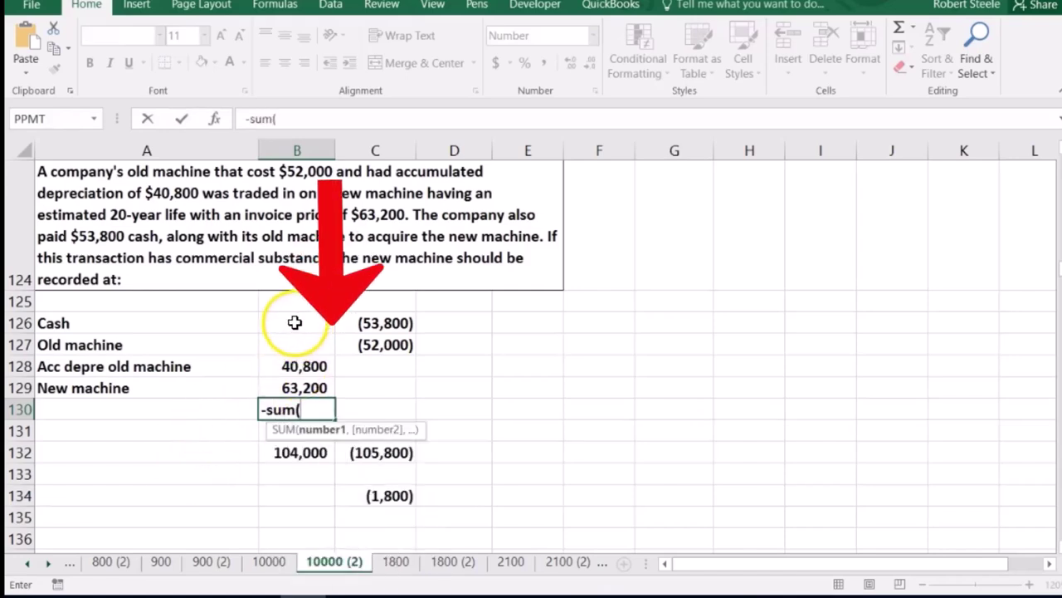
drag(374, 332, 379, 389)
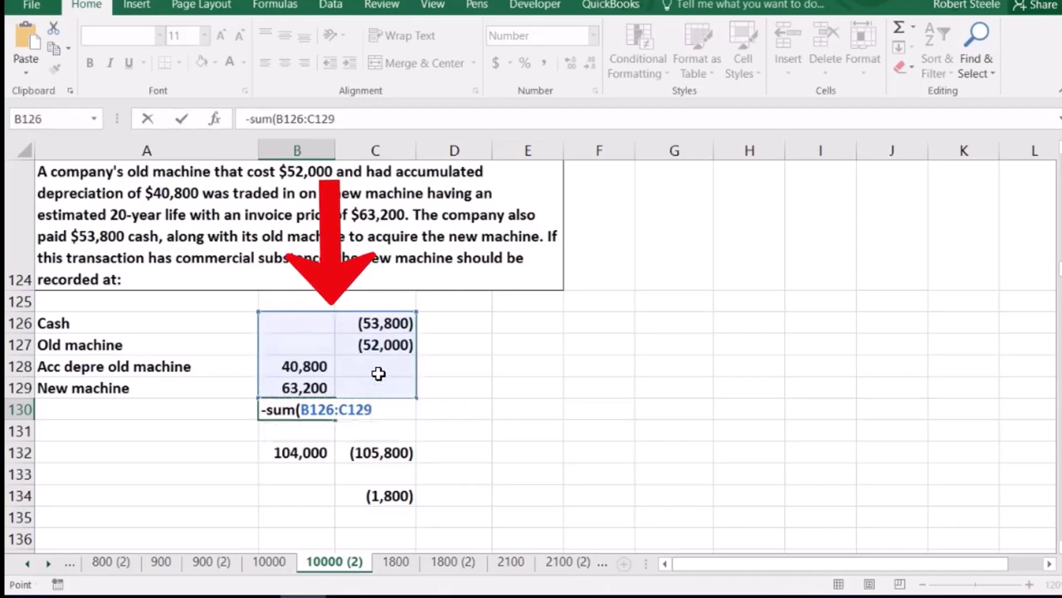
key(Return)
drag(287, 324, 394, 408)
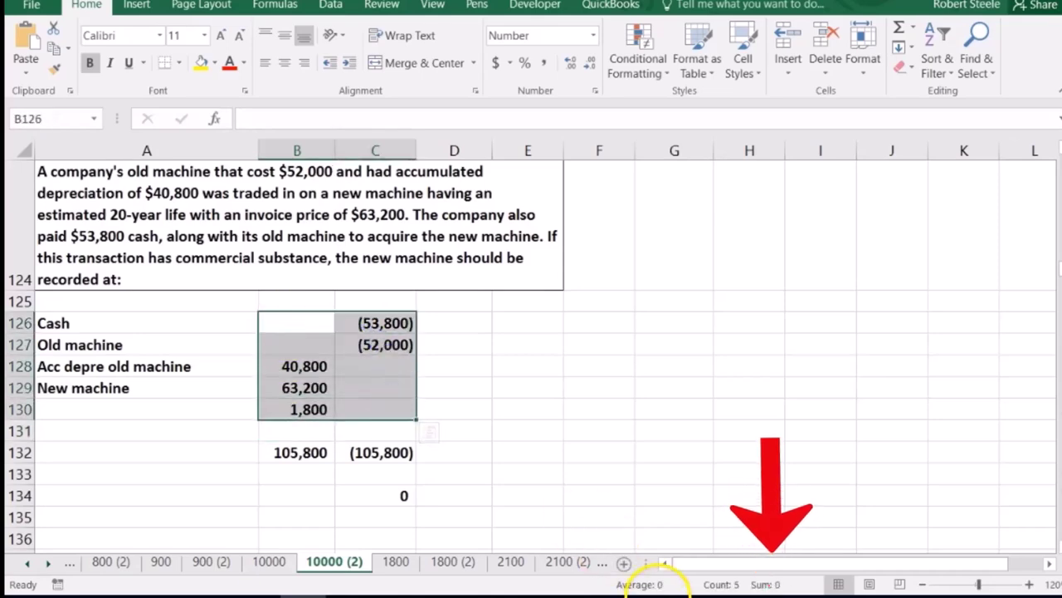
double_click(379, 493)
key(Return)
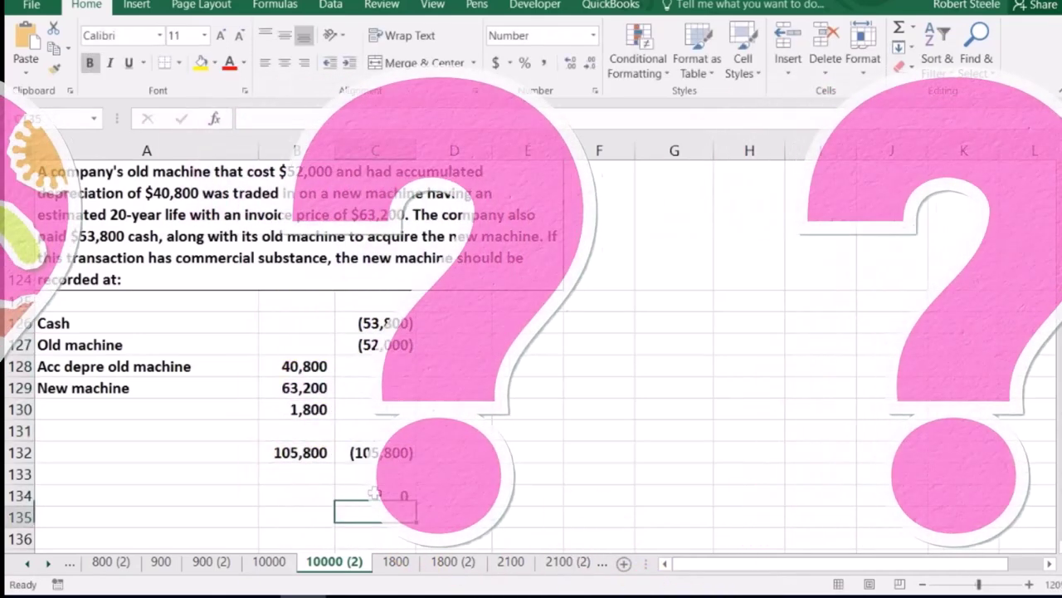
Label the balancing amount in A130 as "Loss on sale" and review the new machine and loss amounts in B129 and B130
click(117, 406)
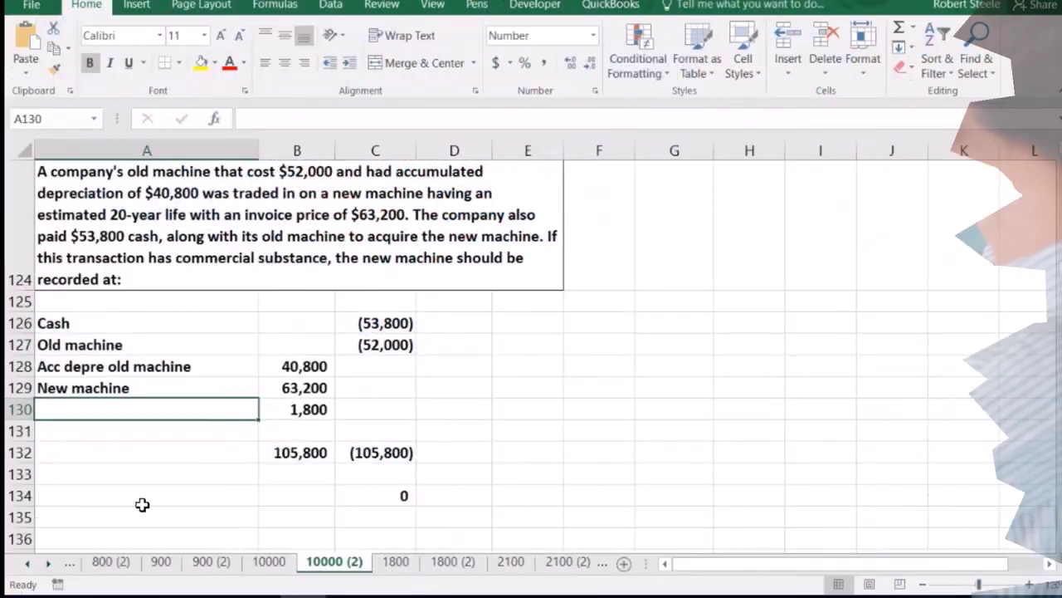
text(Loss on sale)
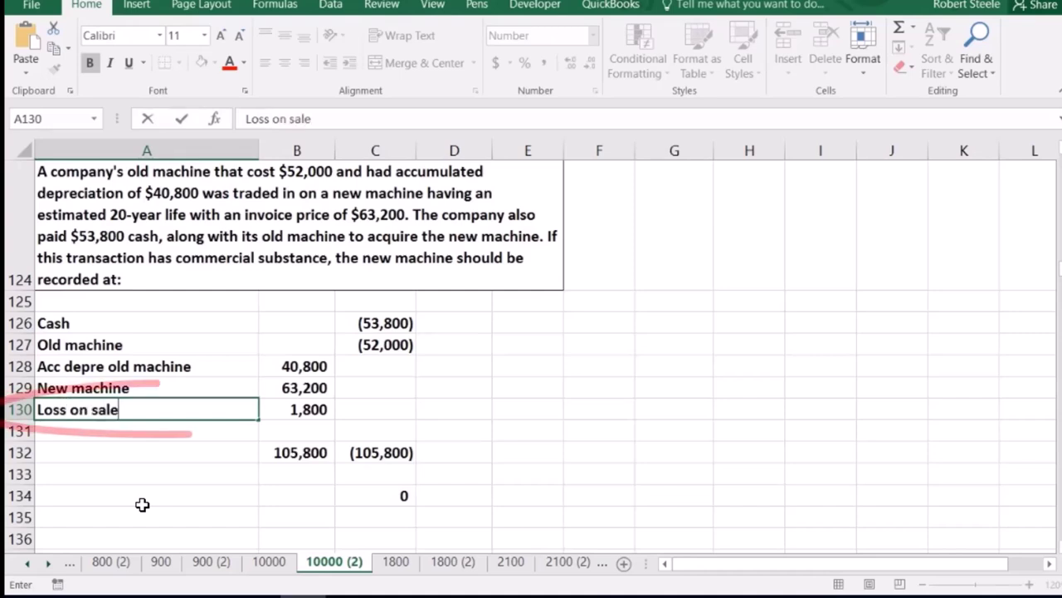
key(Return)
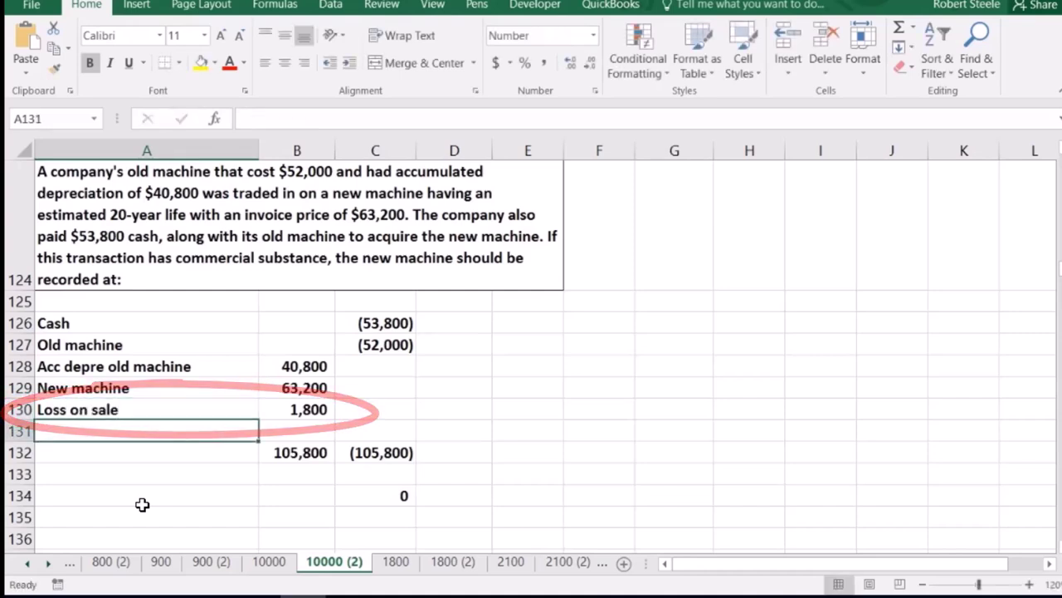
click(289, 412)
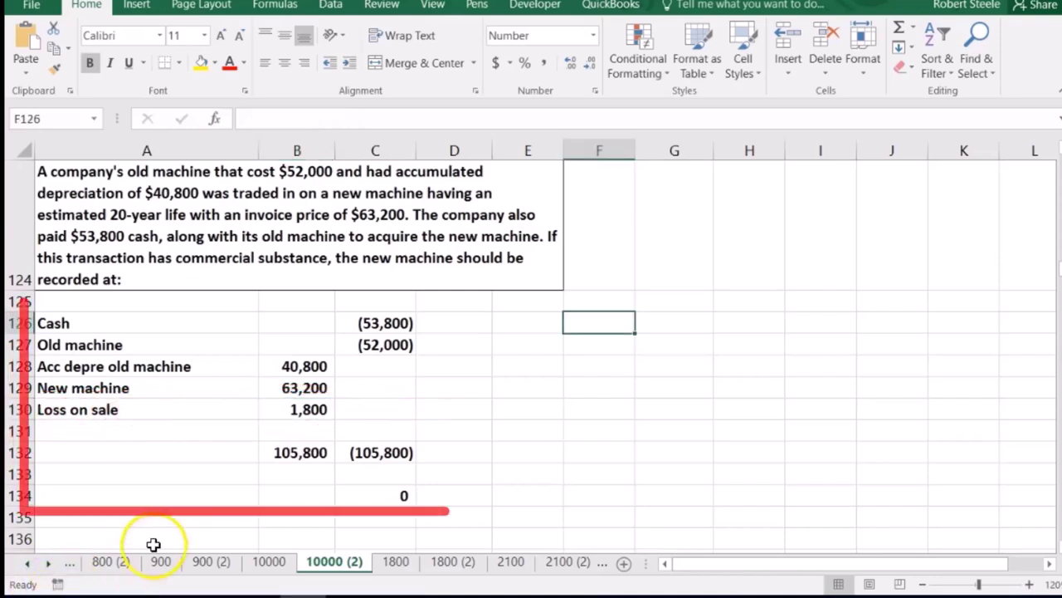
click(268, 391)
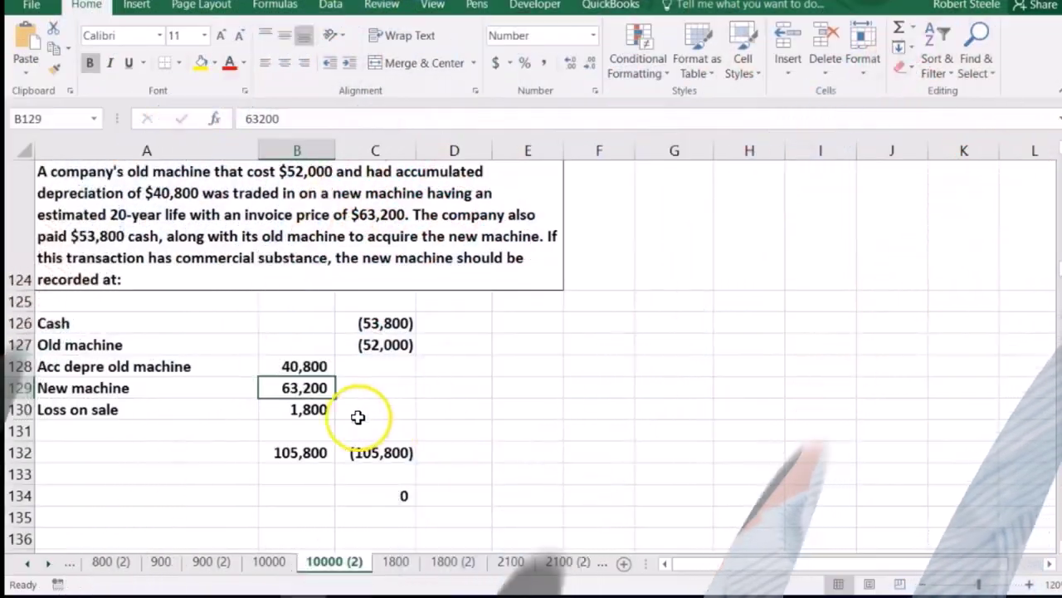
click(314, 409)
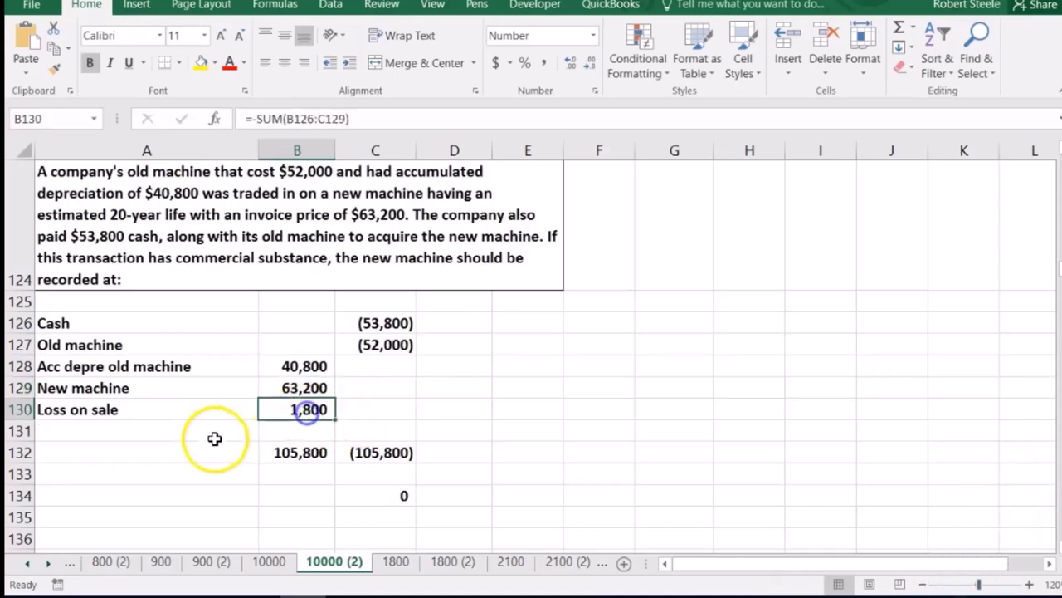
Start the equipment sale entry with Cash in A149 and a debit of 34,200 in B149
click(158, 391)
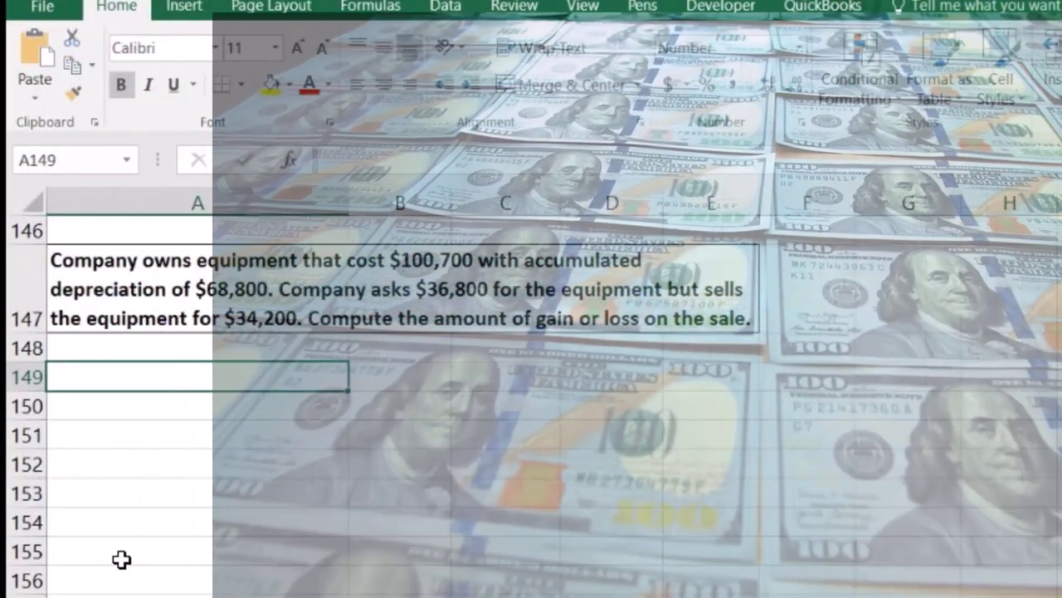
text(Cash)
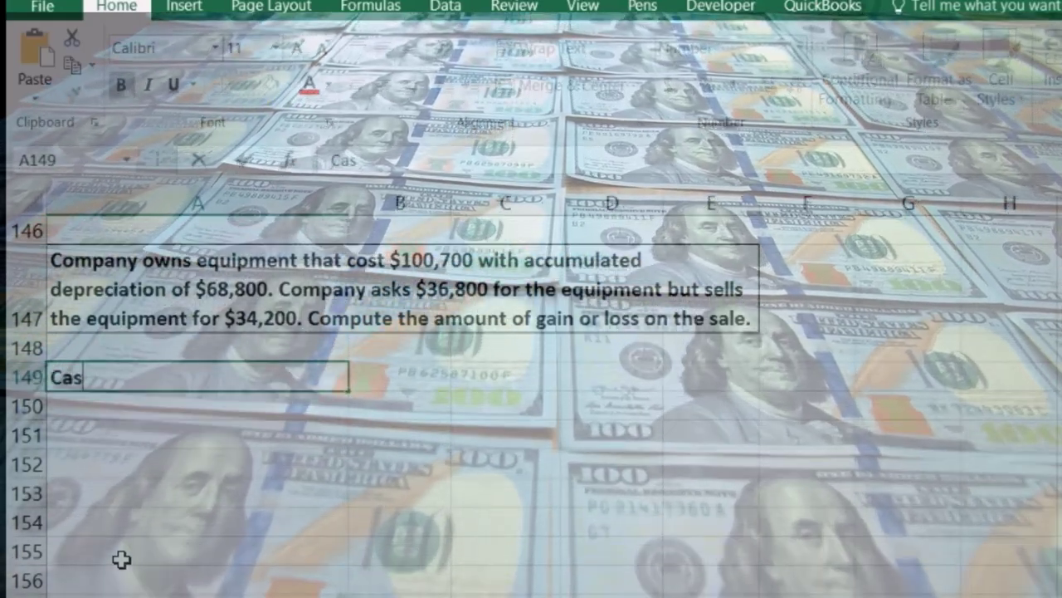
key(Tab)
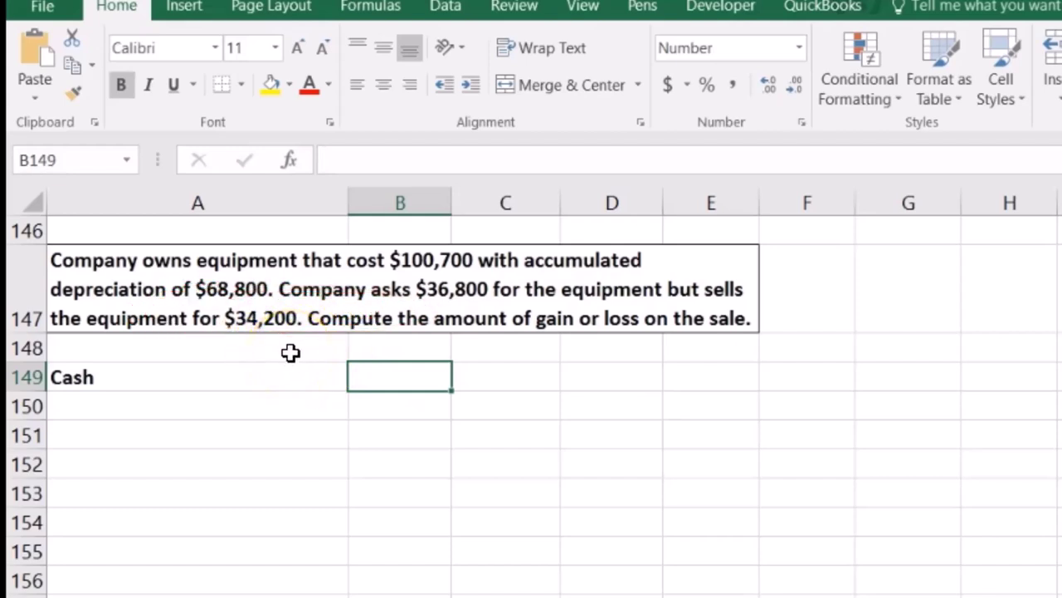
text(34,200)
key(Return)
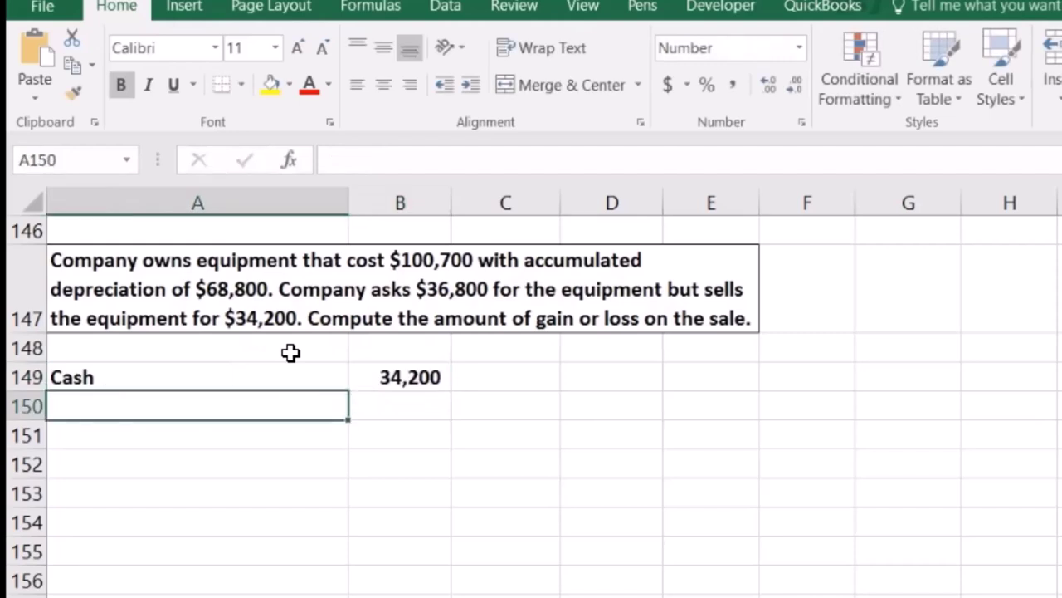
Add Equipment in A150 with a credit of -100700 in C150
text(Equipm)
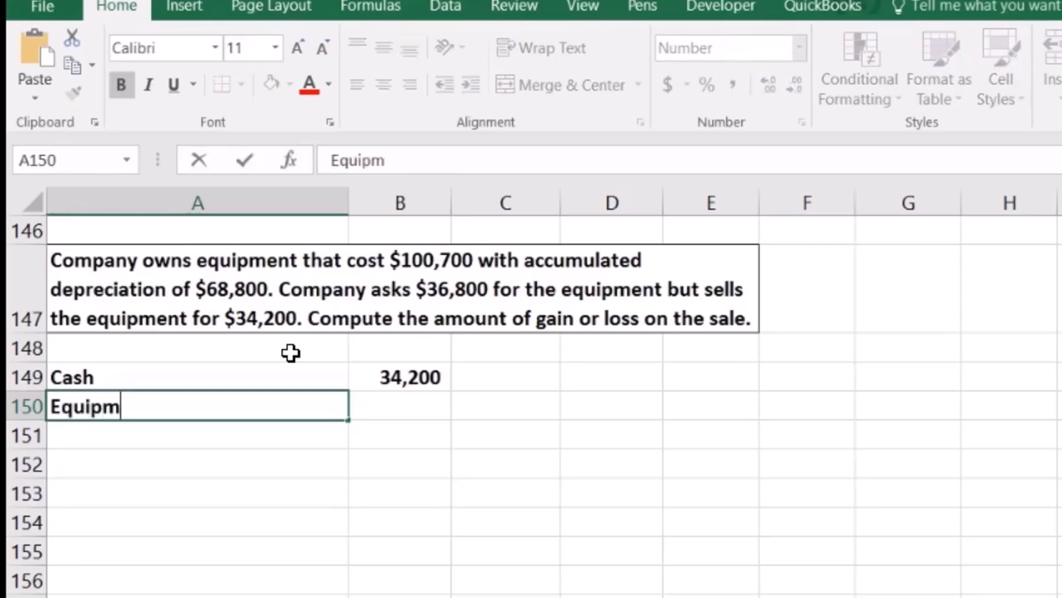
text(ent)
key(Tab)
key(Tab)
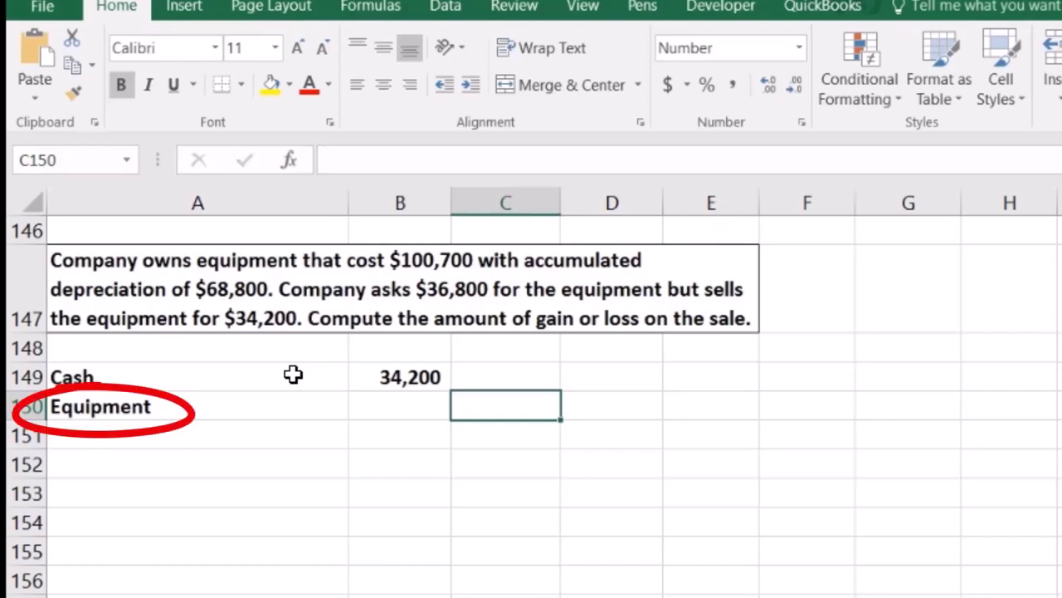
text(-)
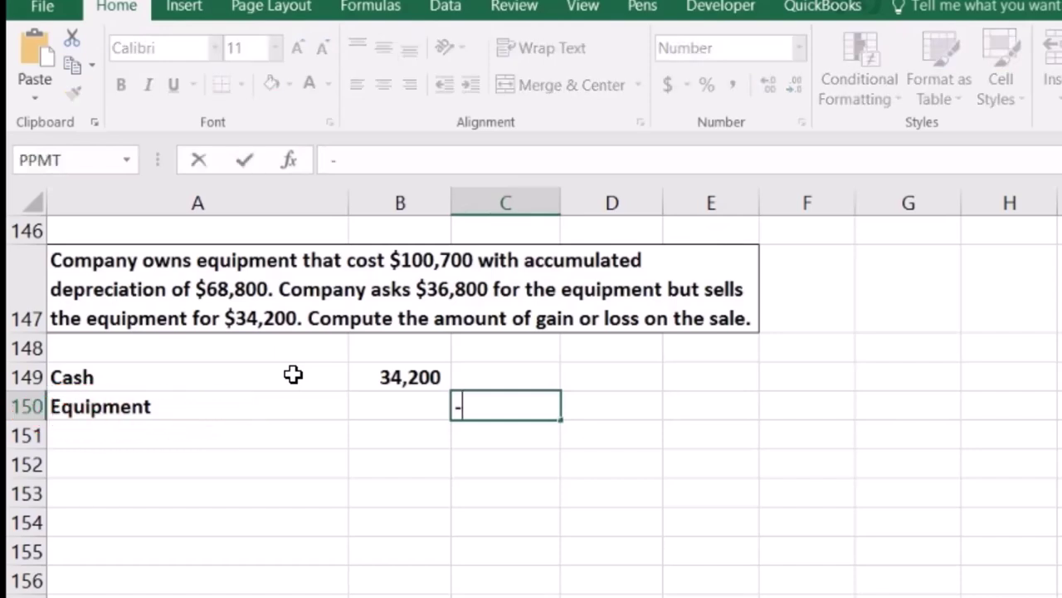
text(100700)
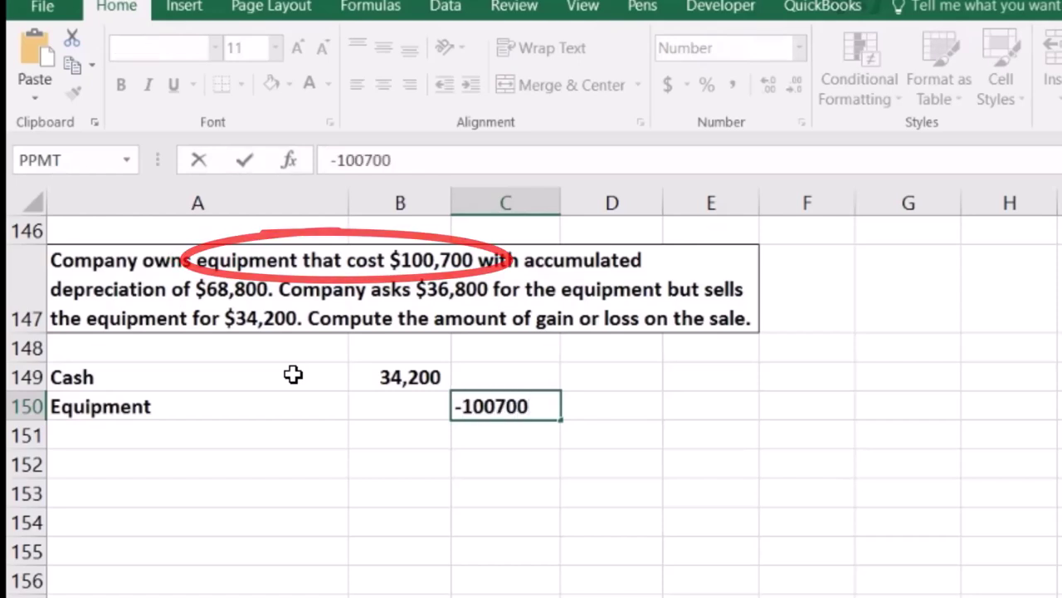
key(Return)
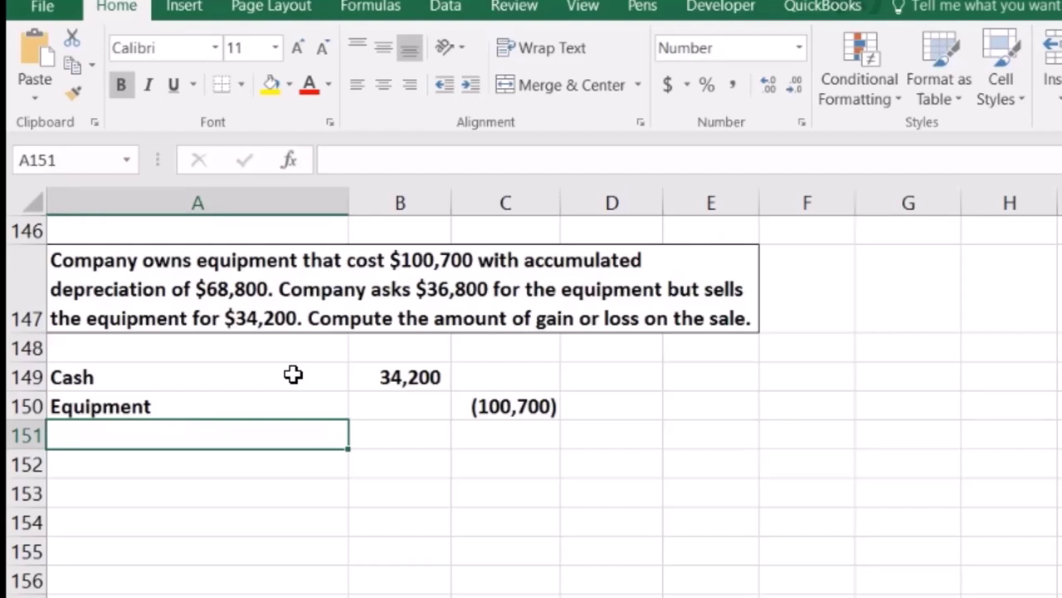
Add "Acc Depre" in A151 with a debit of 68,800 in B151
text(Acc Depre)
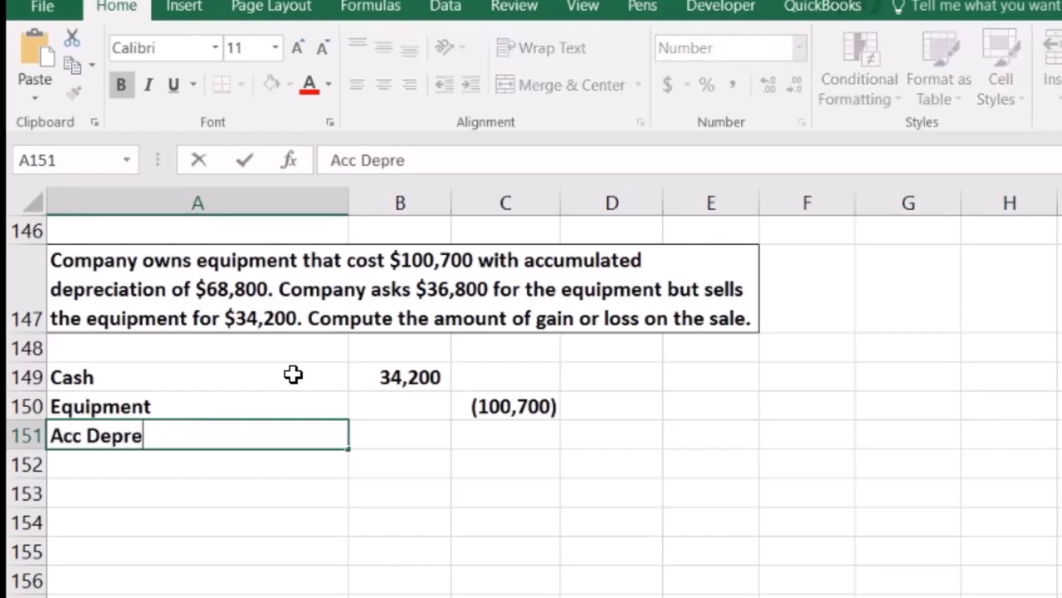
key(Tab)
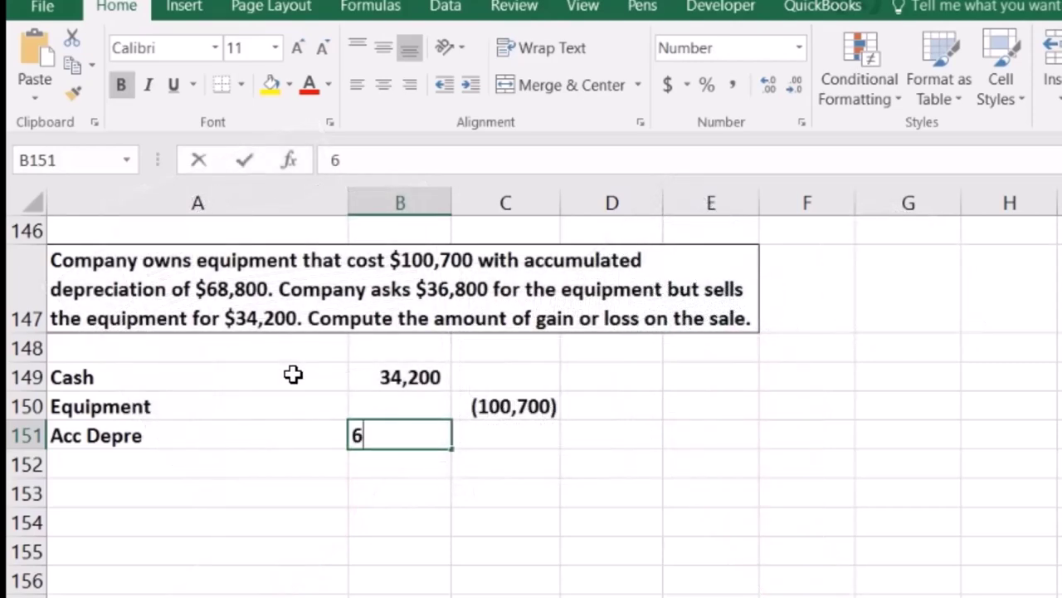
text(68)
key(Return)
Total the debit column in B155 with a SUM over B149:B154
key(Down)
key(Down)
key(Down)
key(Right)
text(=sum()
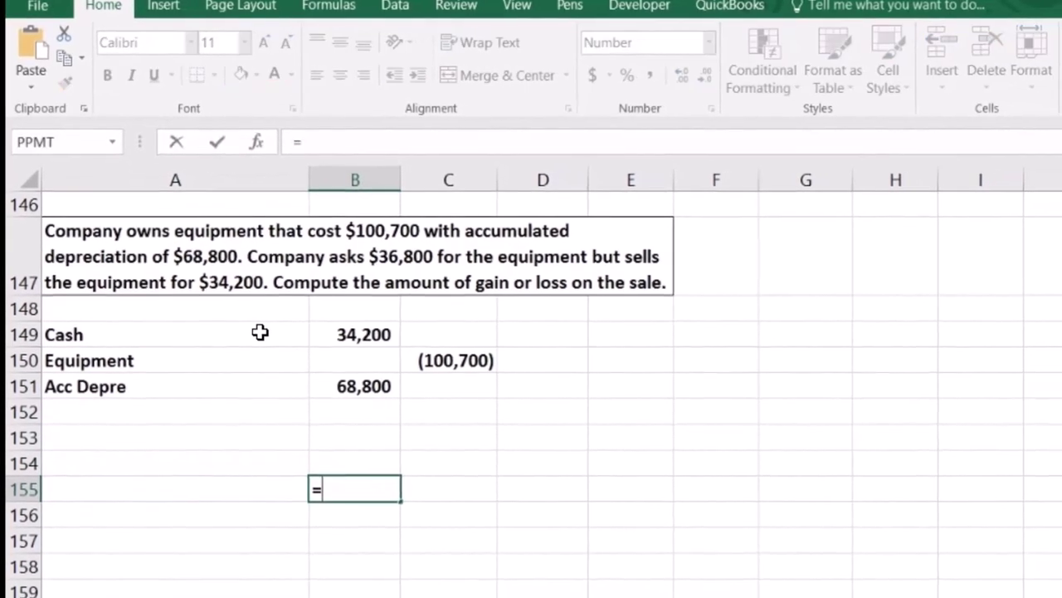
key(Up)
key(shift+Up)
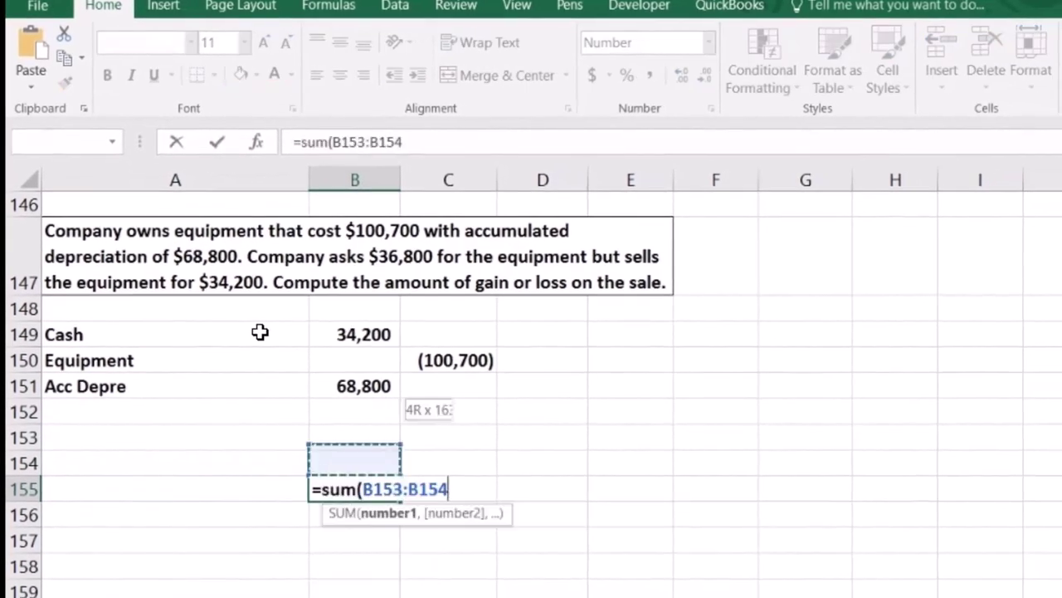
key(shift+Up)
key(shift+Up)
key(shift+Up)
key(shift+Up)
key(Tab)
Total the credit column in C155 with a SUM over C149:C154
text(=sum()
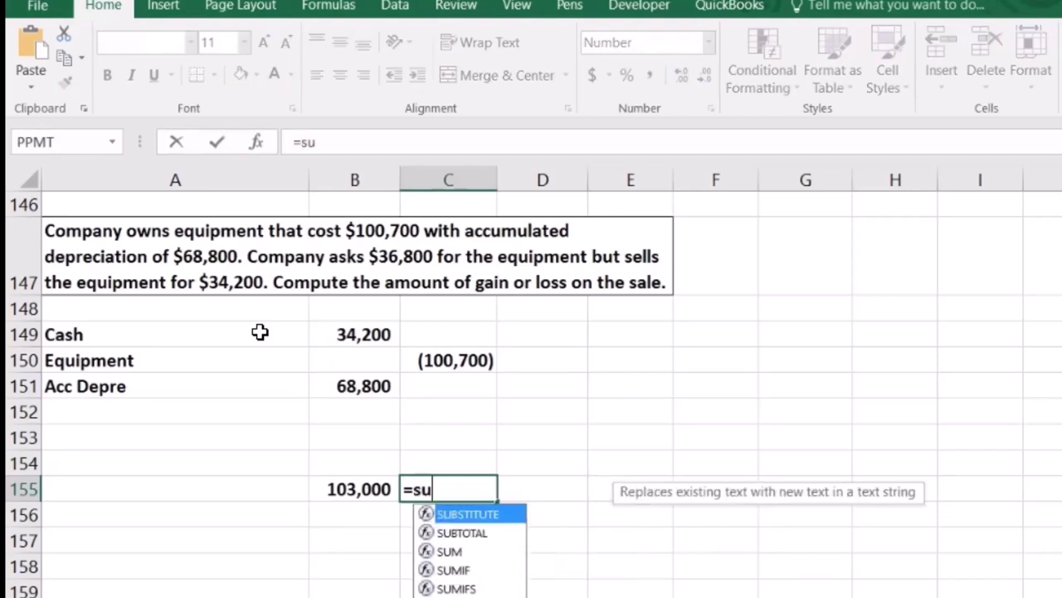
key(Up)
key(shift+Up)
key(shift+Up)
key(shift+Up)
key(shift+Up)
key(shift+Up)
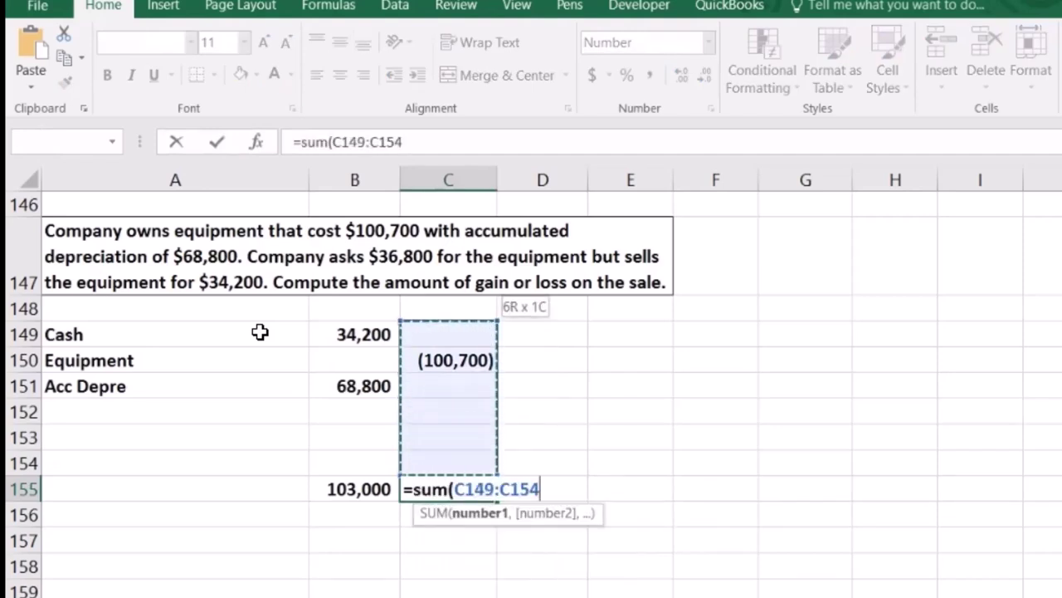
key(Return)
Calculate the difference between debits and credits in C156 with the formula +C155+B155 and check it against the column totals
text(+)
key(Up)
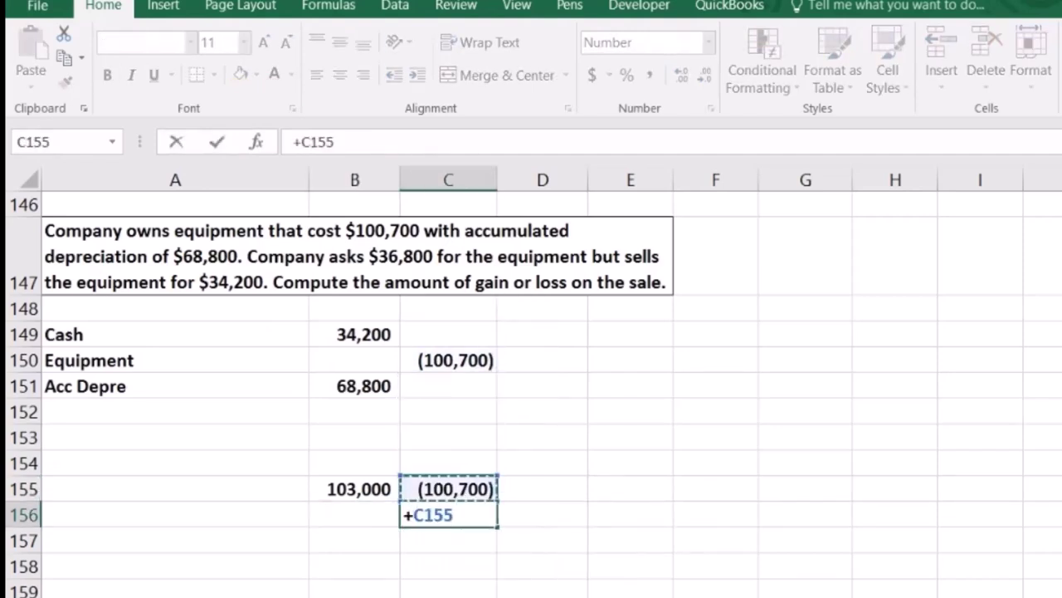
text(-)
key(Left)
key(Up)
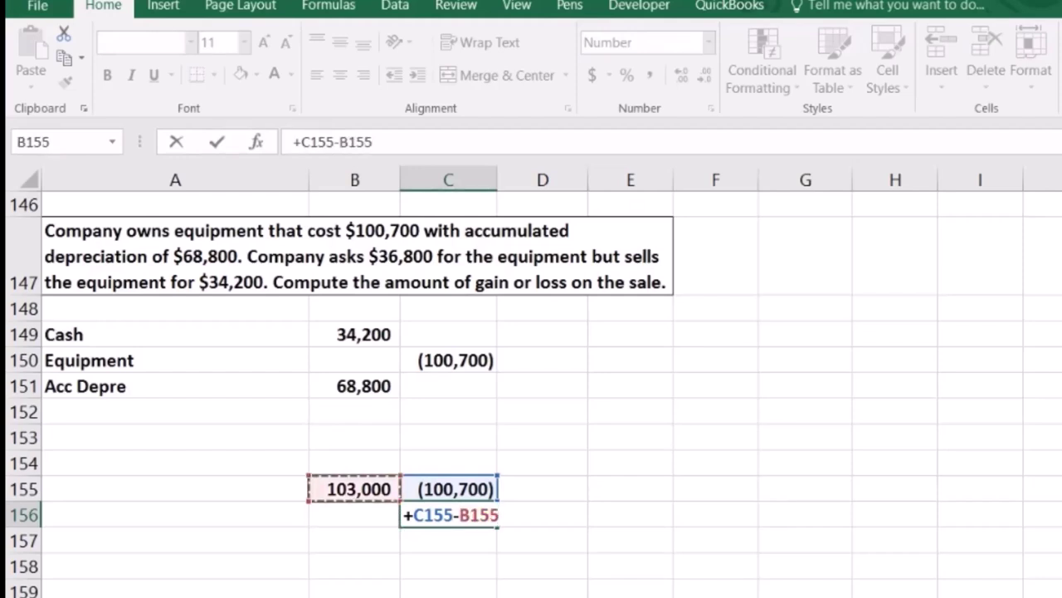
key(BackSpace)
key(BackSpace)
key(BackSpace)
key(BackSpace)
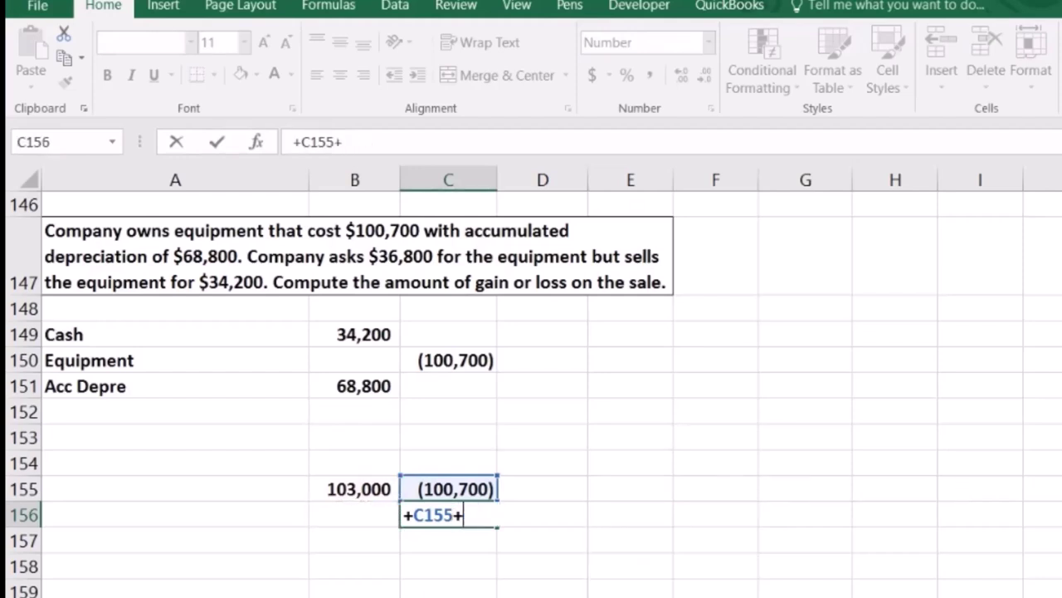
text(+)
click(353, 490)
key(Return)
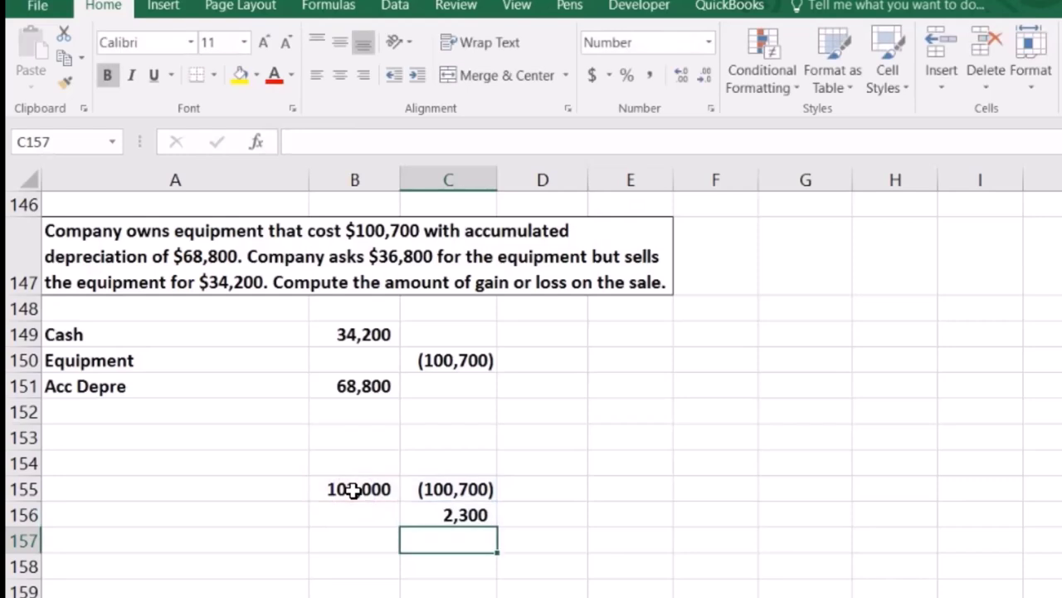
click(425, 515)
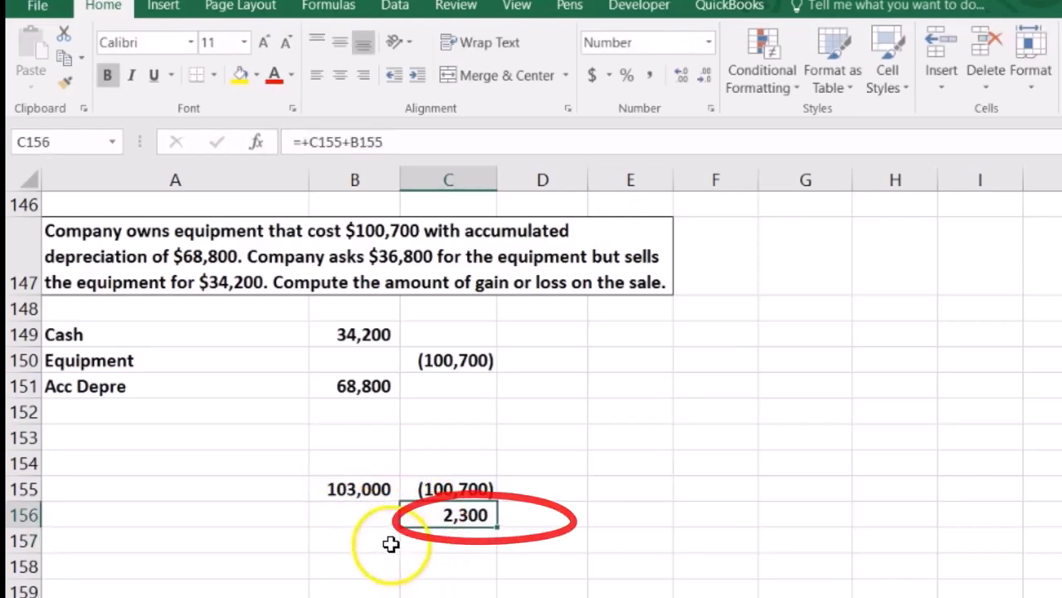
click(359, 488)
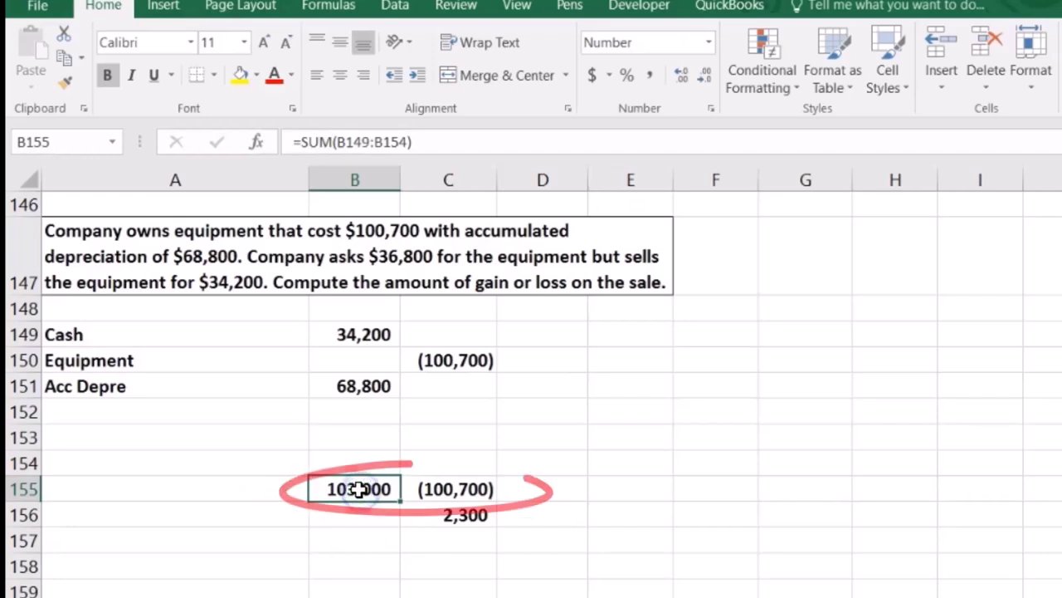
click(431, 515)
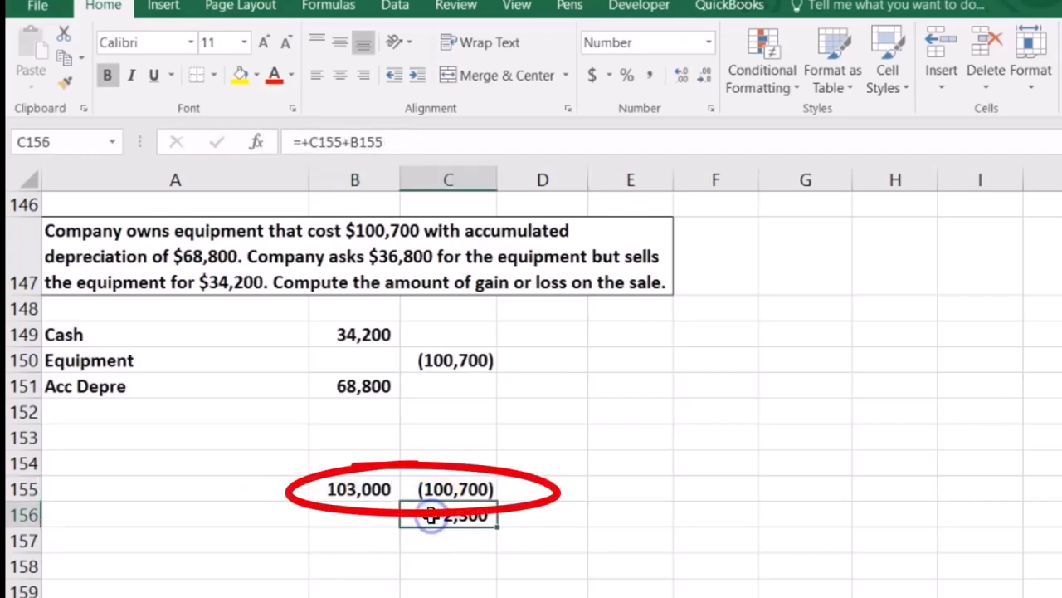
Enter the balancing credit in C152 as -SUM(B149:C151) and check the difference in C156
click(442, 413)
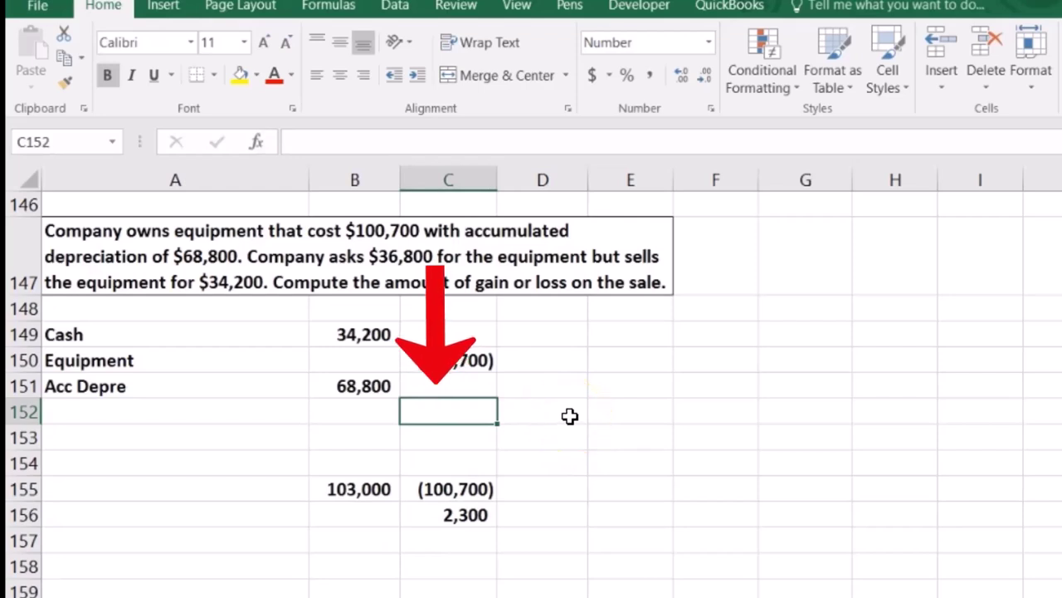
text(-sum(B149:C149)
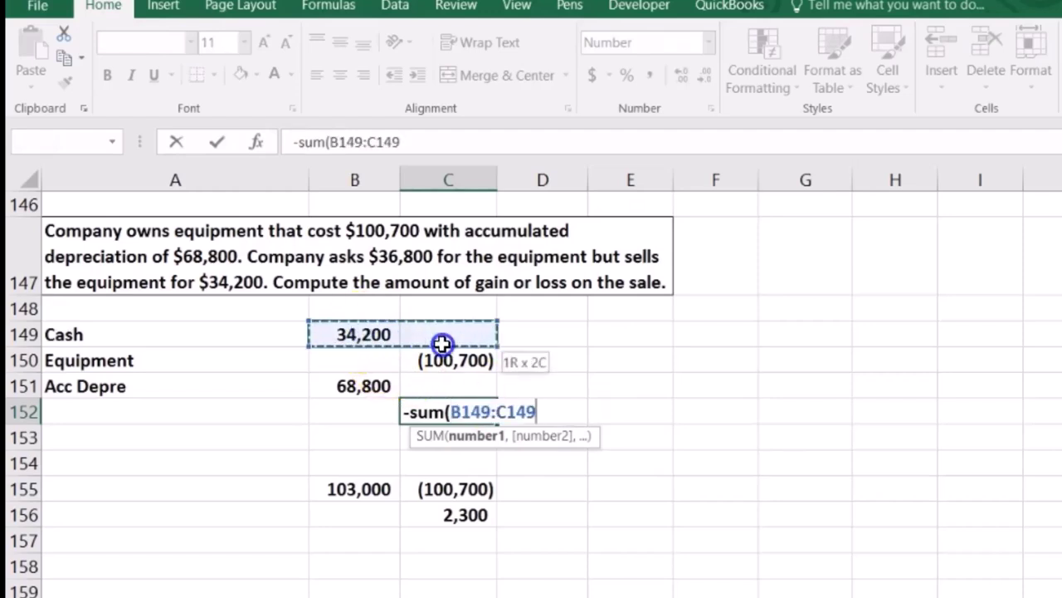
drag(442, 343, 444, 382)
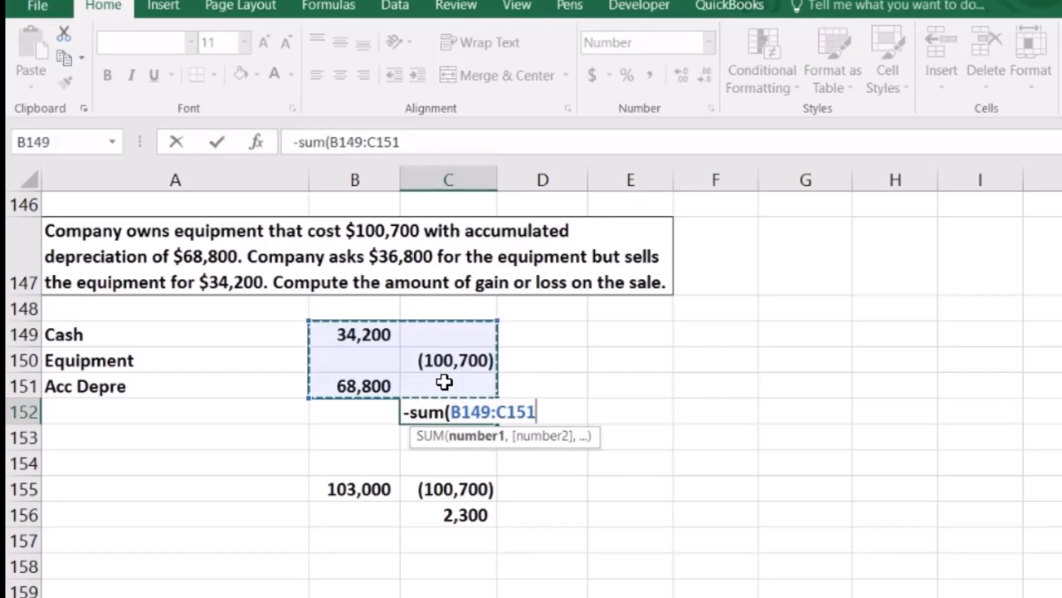
text())
key(Return)
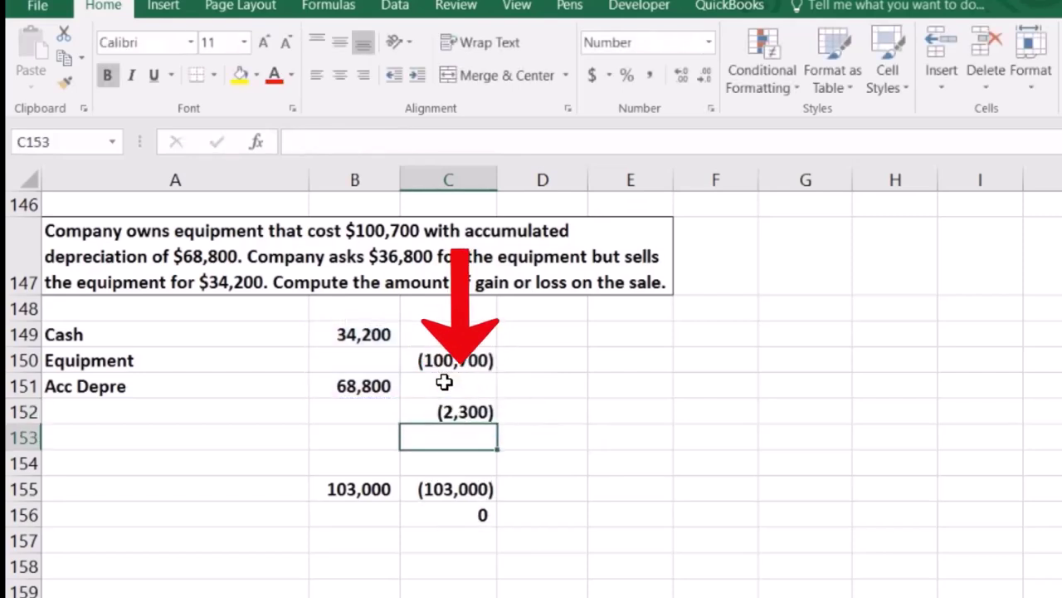
click(452, 514)
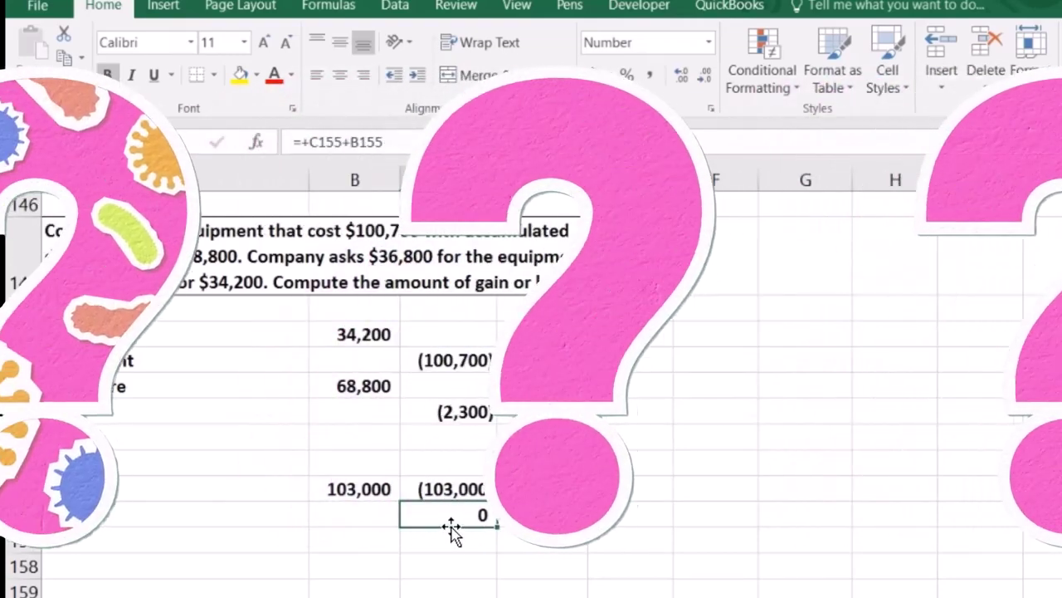
click(438, 515)
Label the balancing entry in A152 as "Gain on sale"
click(154, 411)
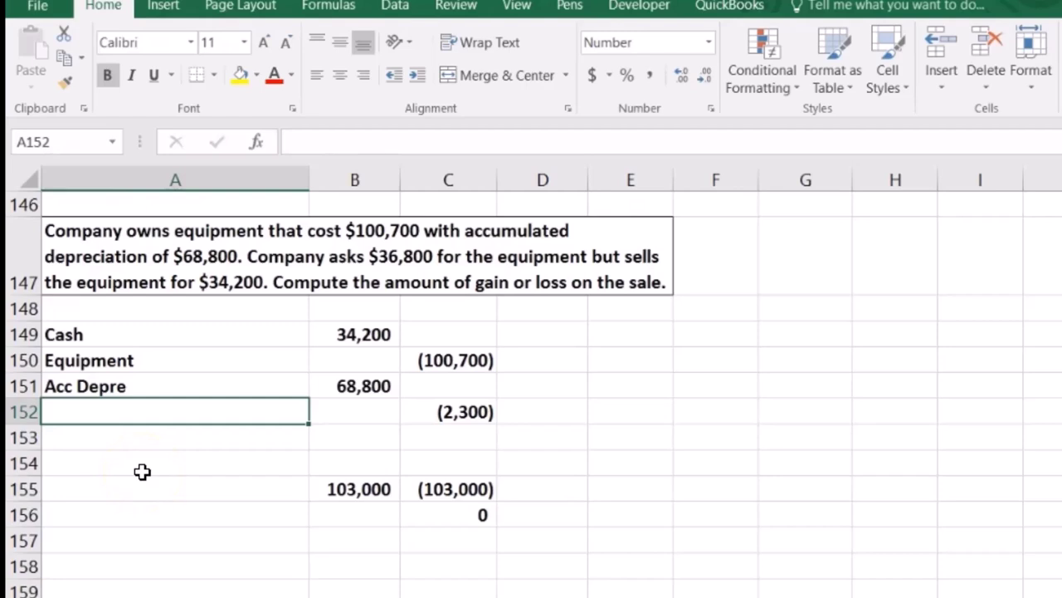
text(Gain)
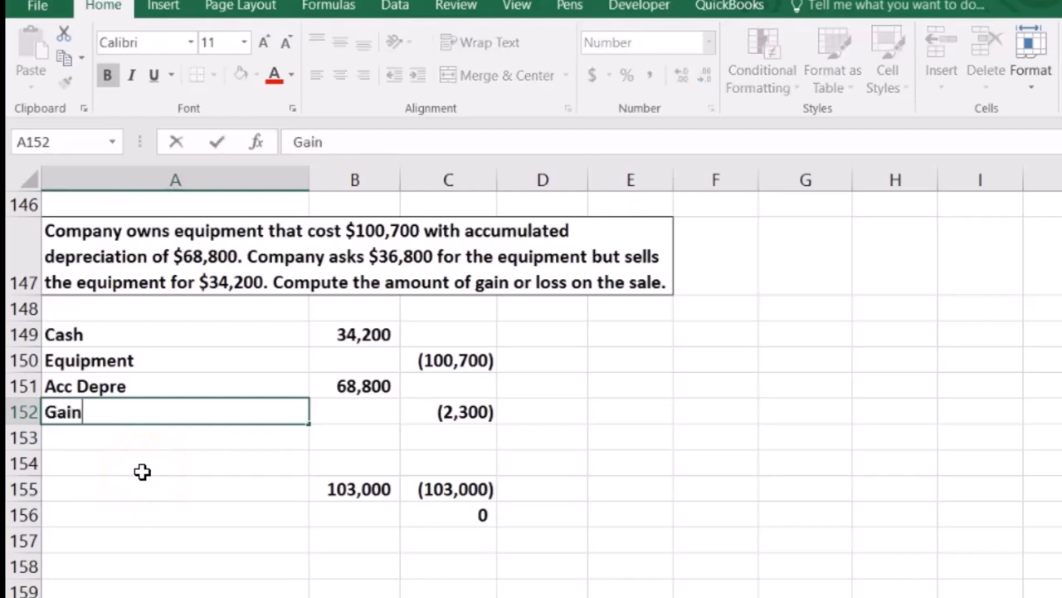
text( on sale)
click(272, 436)
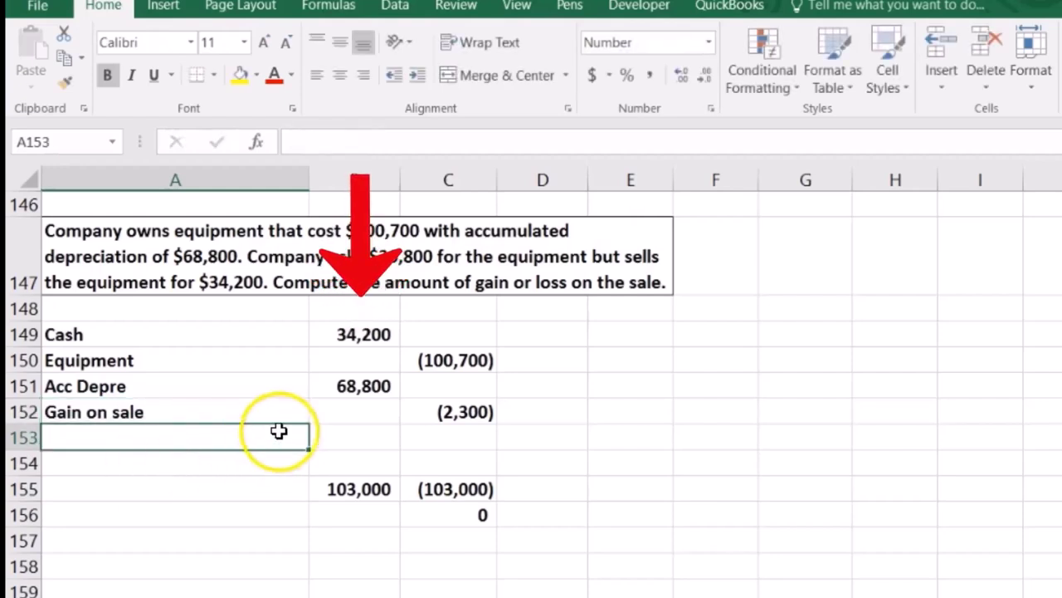
Check the gain by comparing the cash received in B149 with the selected sum of equipment and accumulated depreciation in B150:C151
click(355, 333)
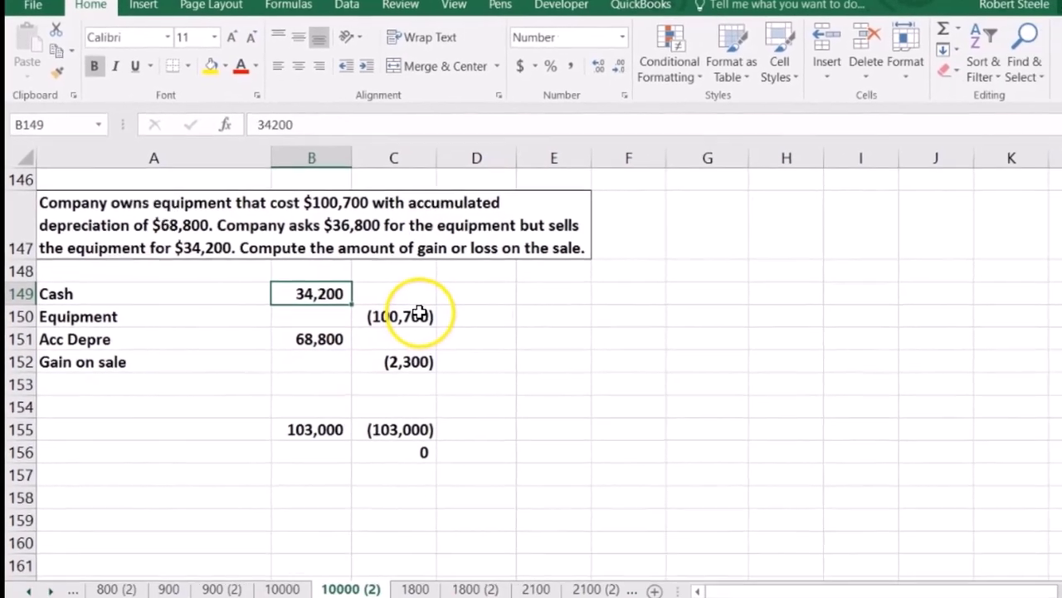
drag(474, 367, 407, 386)
drag(339, 323, 329, 323)
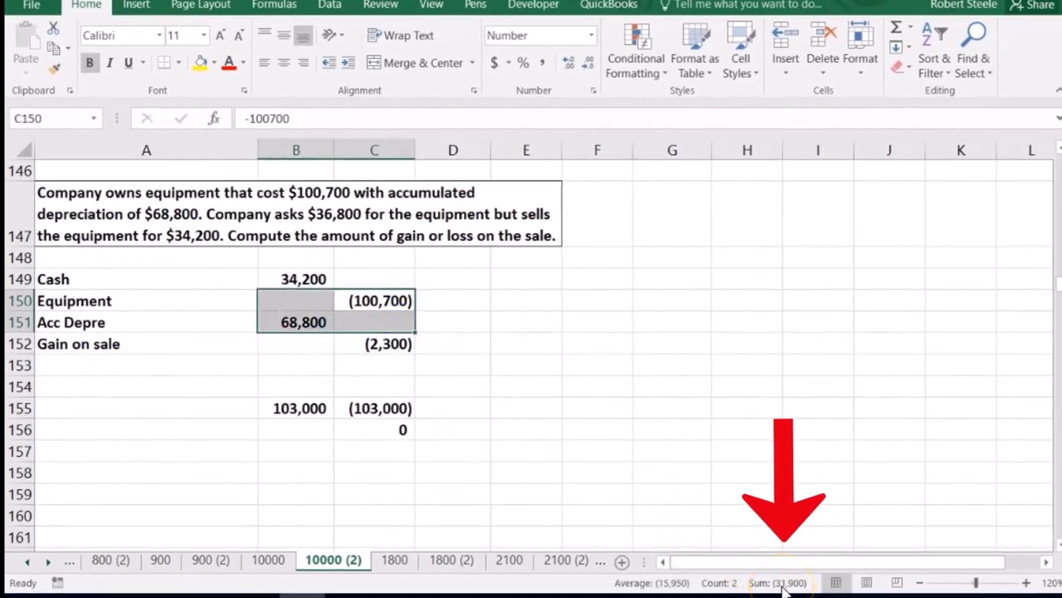
mouse_move(431, 353)
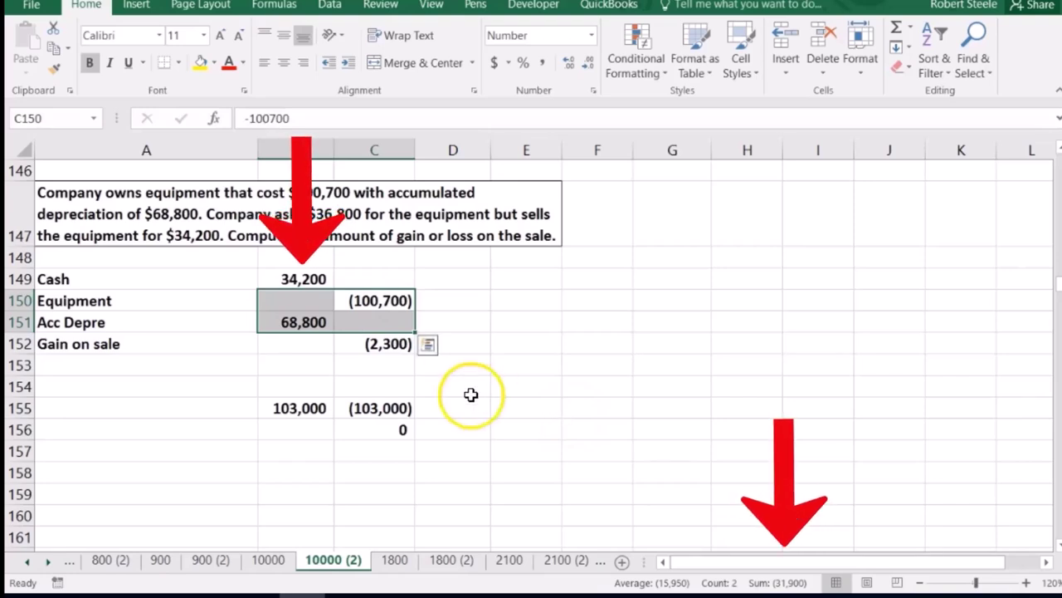
click(388, 344)
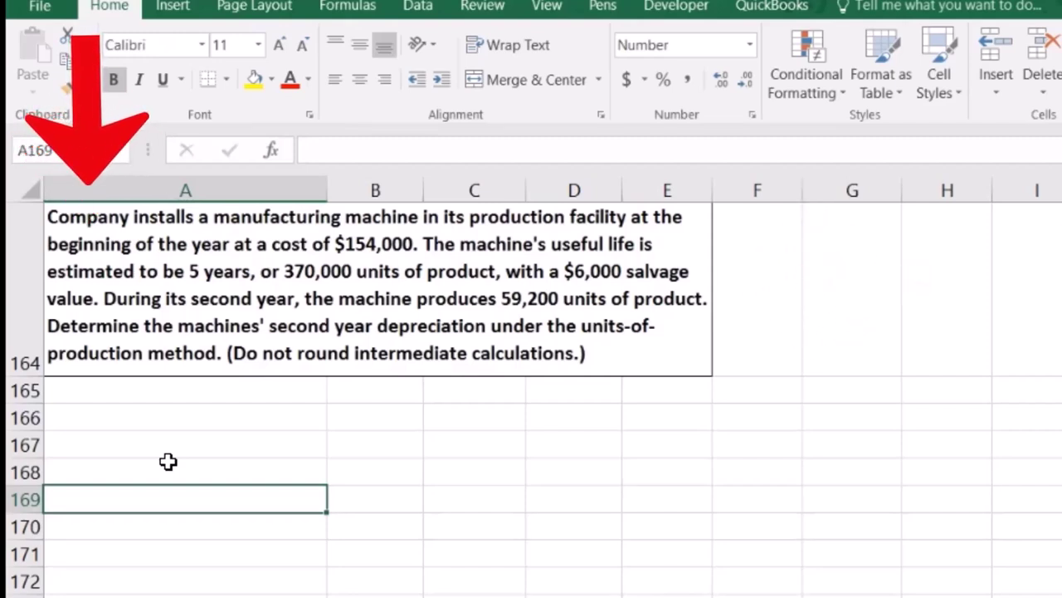
Enter the label "Cost" in A166 and the machine's cost of 154,000 in B166 below the units-of-production problem
click(167, 442)
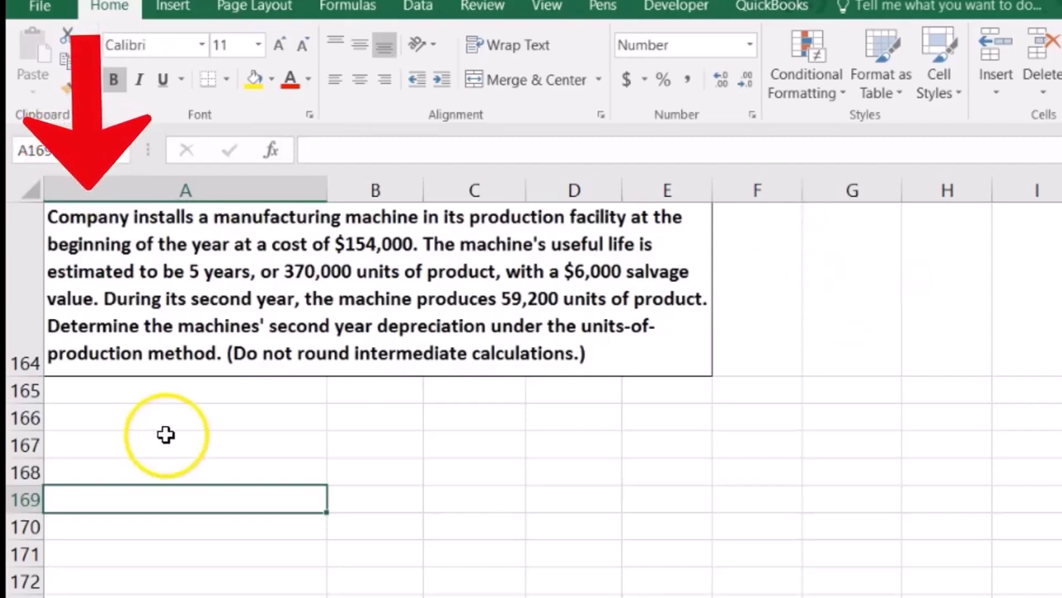
click(154, 415)
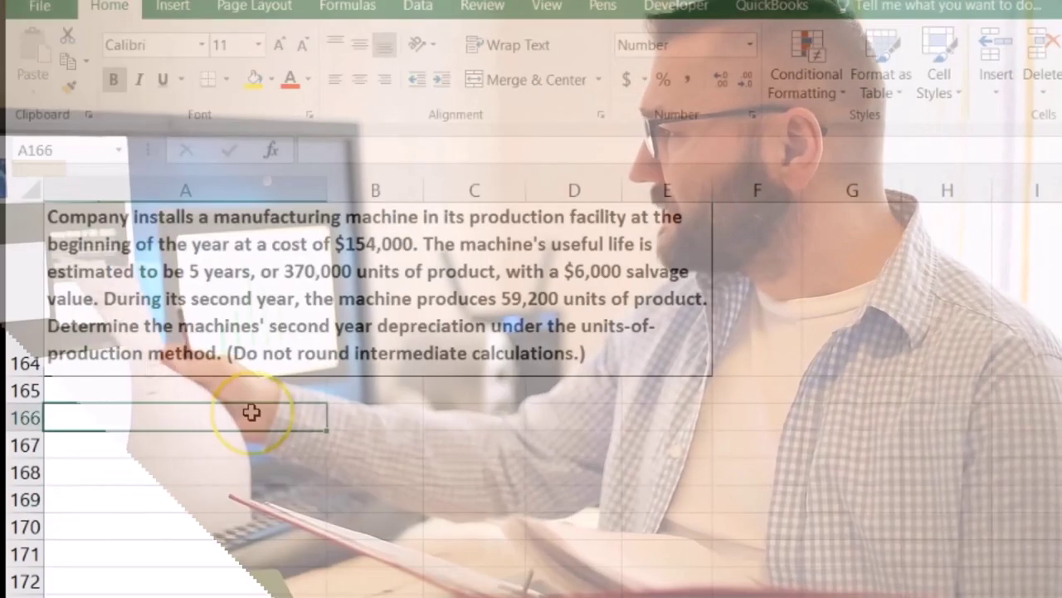
click(252, 411)
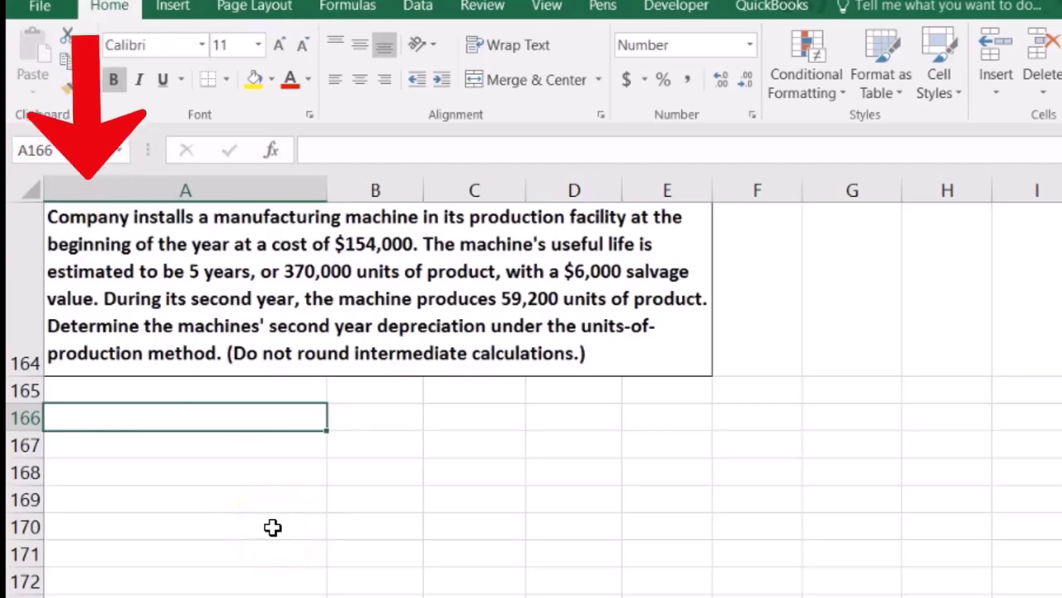
text(C)
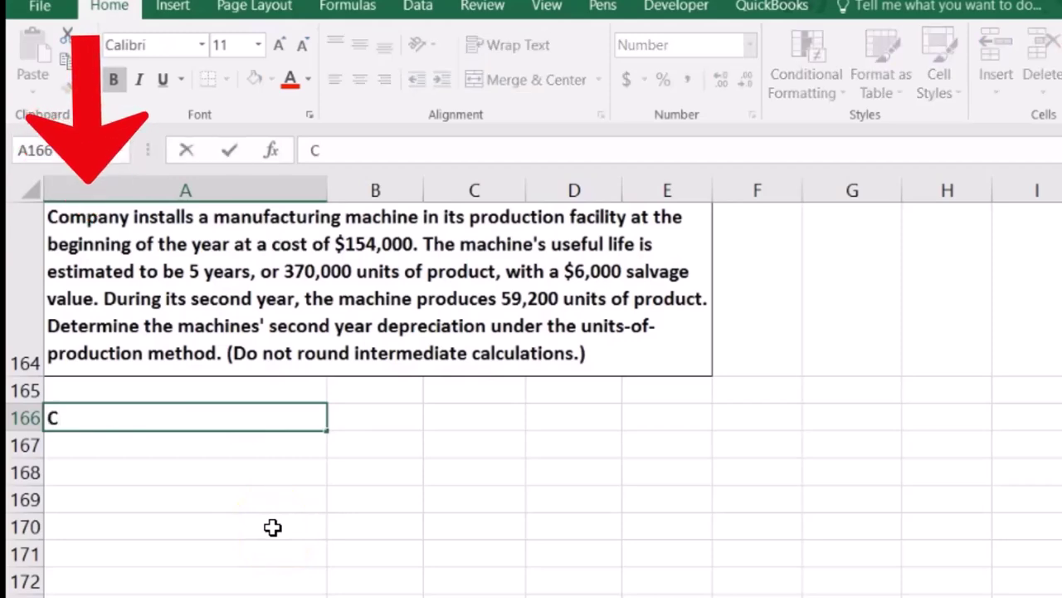
text(ost)
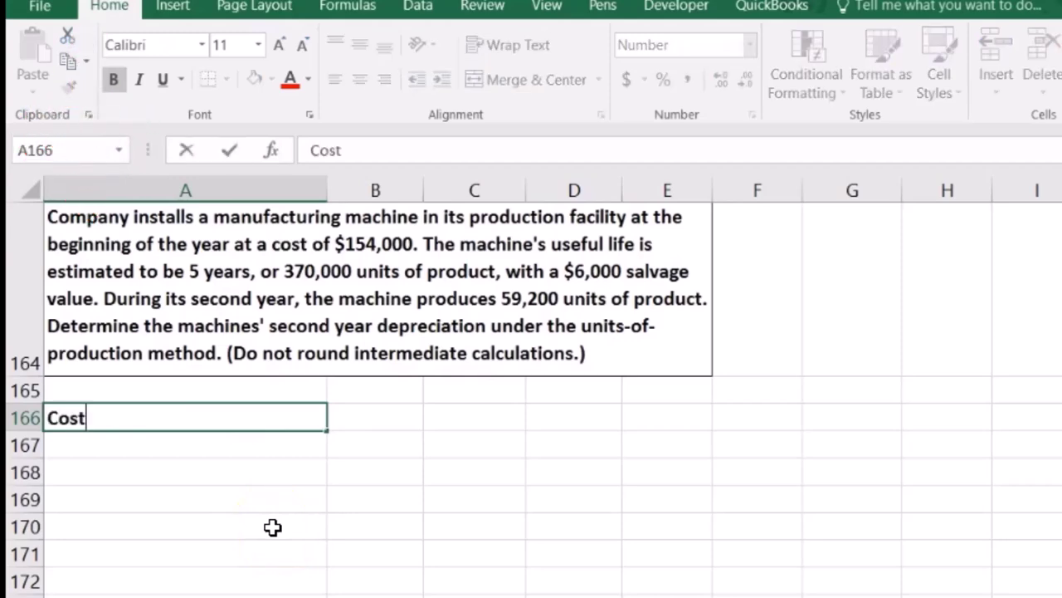
key(Tab)
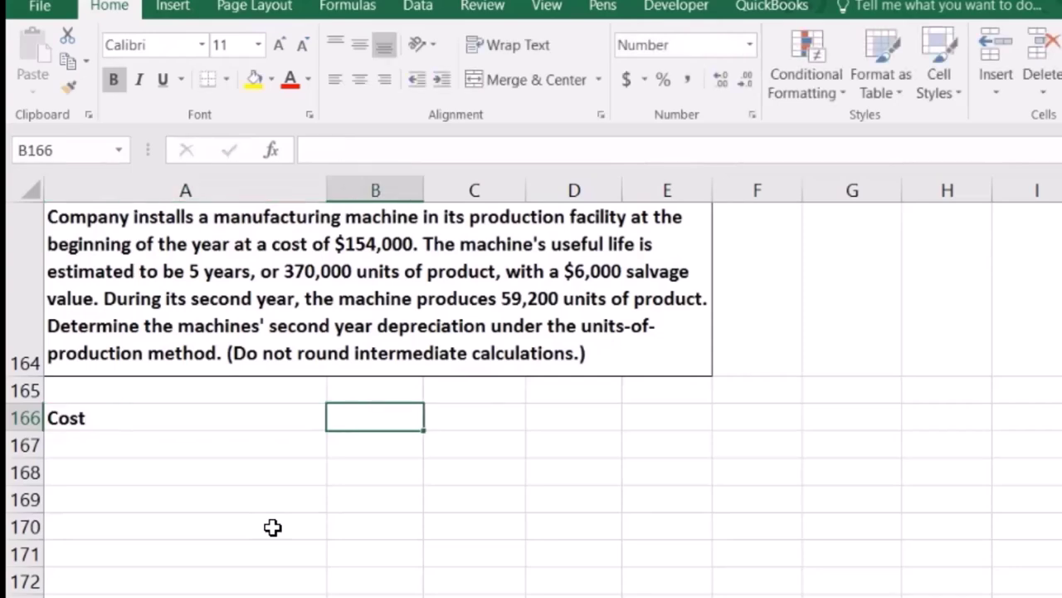
text(154,00)
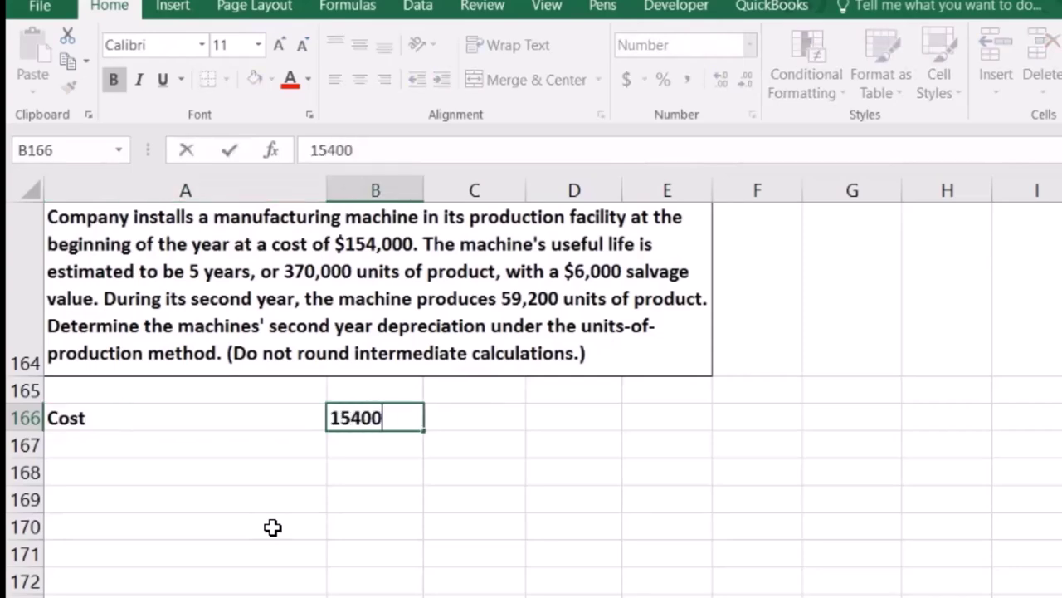
text(0)
key(Return)
Enter the label "Salvage" in A167 with 6,000 in B167, and underline the amount
text(Salvage)
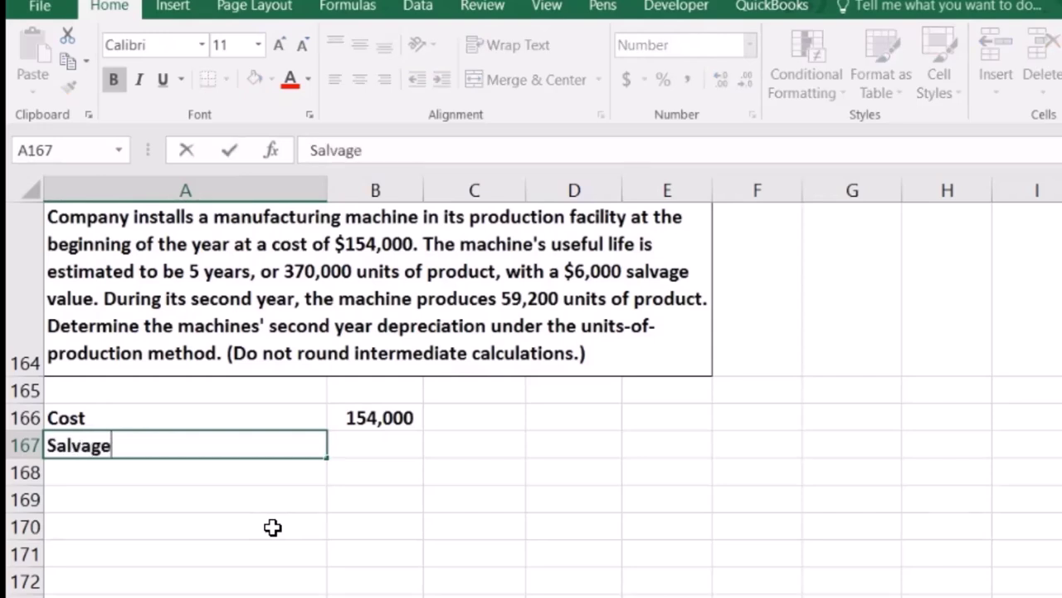
key(Tab)
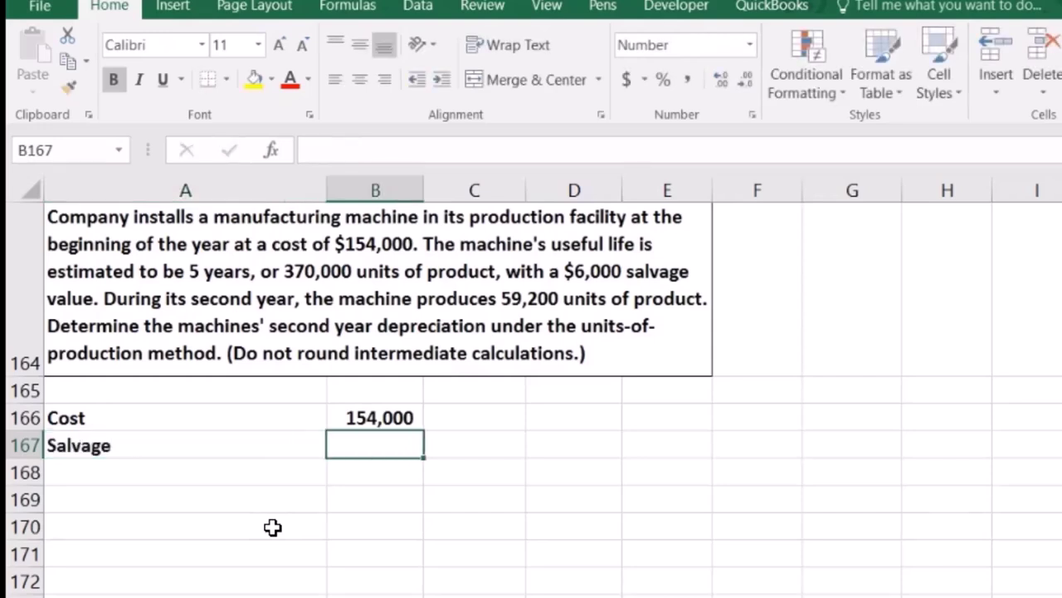
text(600)
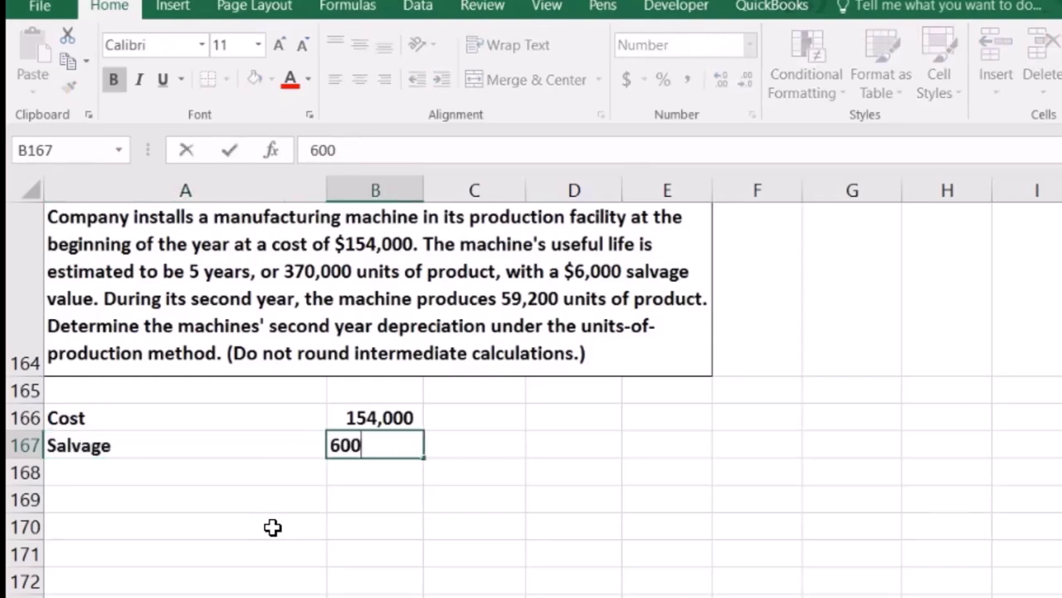
text(0)
key(Return)
key(Right)
key(Up)
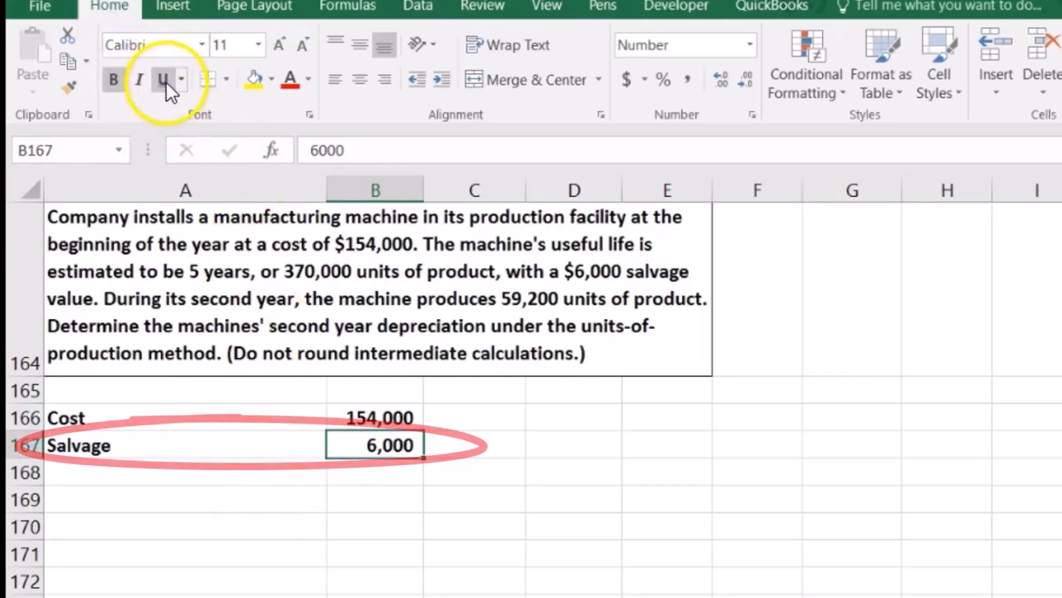
Subtract salvage from cost in B168 with the formula =B166-B167 and label A168 "Amount to be depreciated"
click(373, 475)
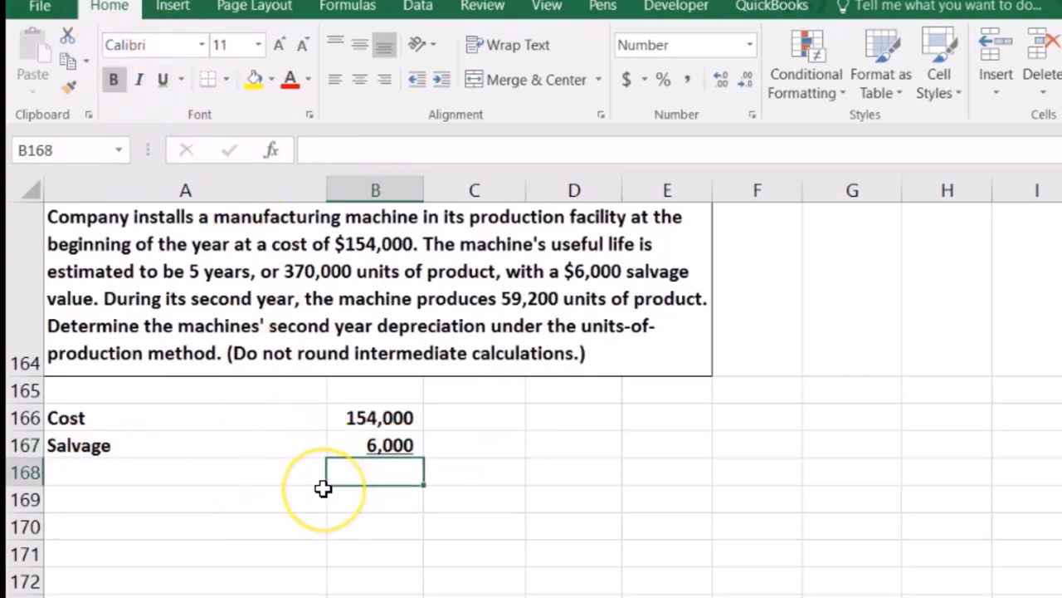
text(=)
click(378, 420)
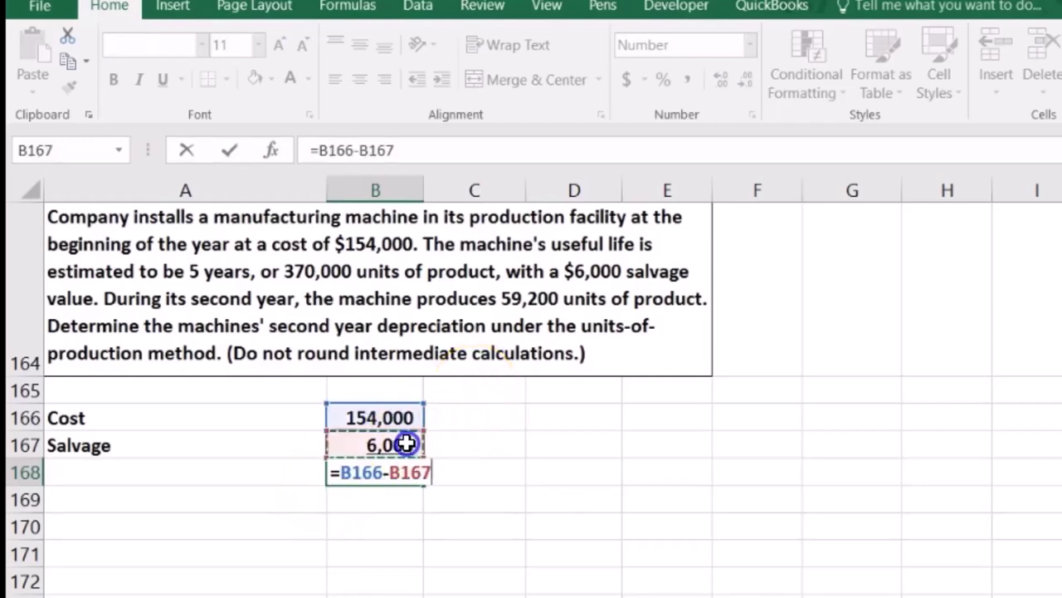
key(Return)
key(Up)
key(Left)
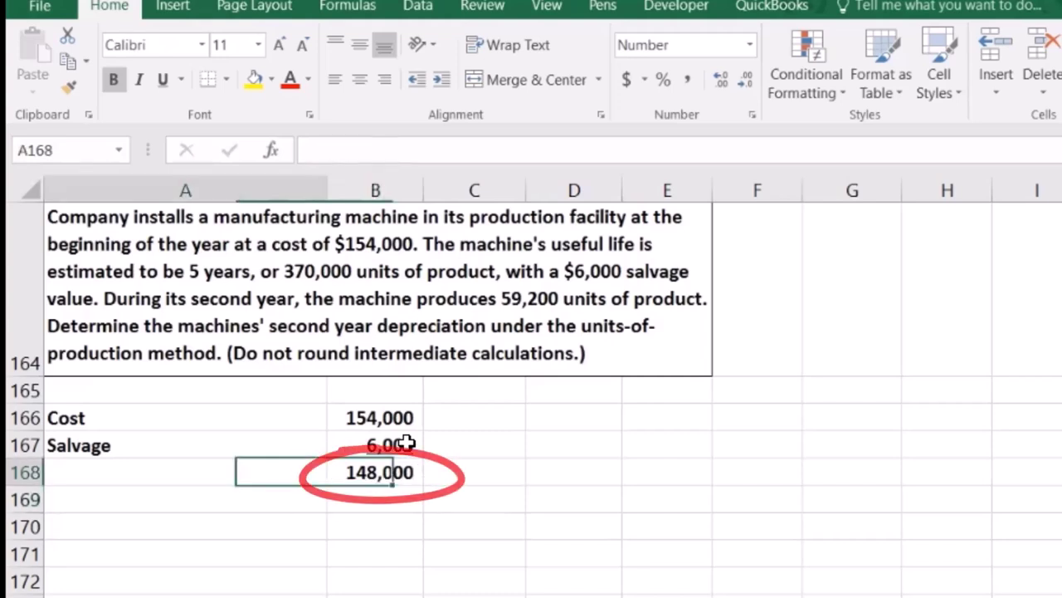
text(Amount to be depreciated)
key(Return)
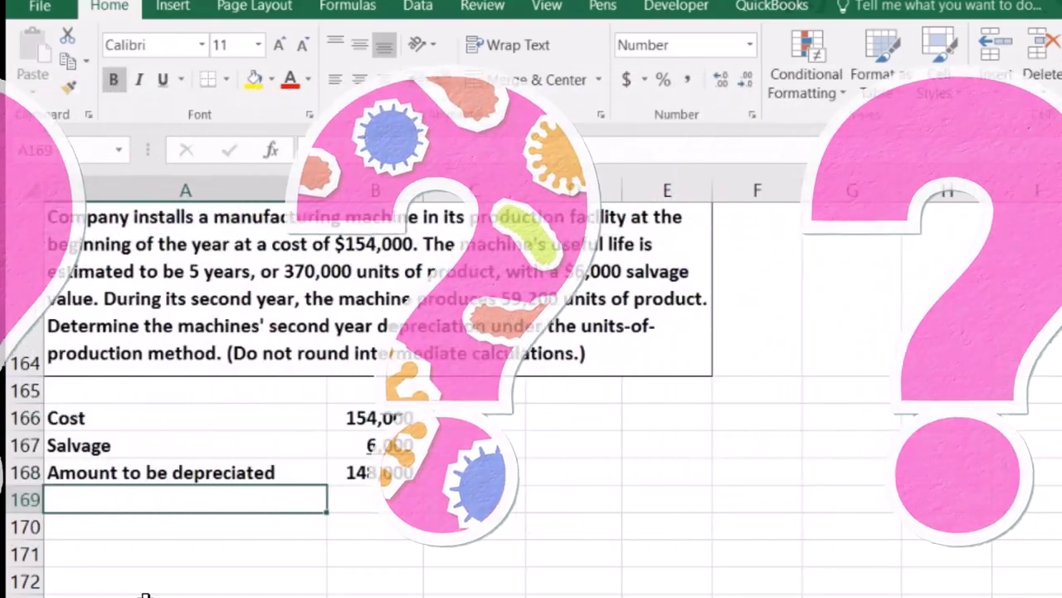
Enter the label "Units to be produced" in A169 with 370,000 in B169, and underline the amount
text(Units to be produced)
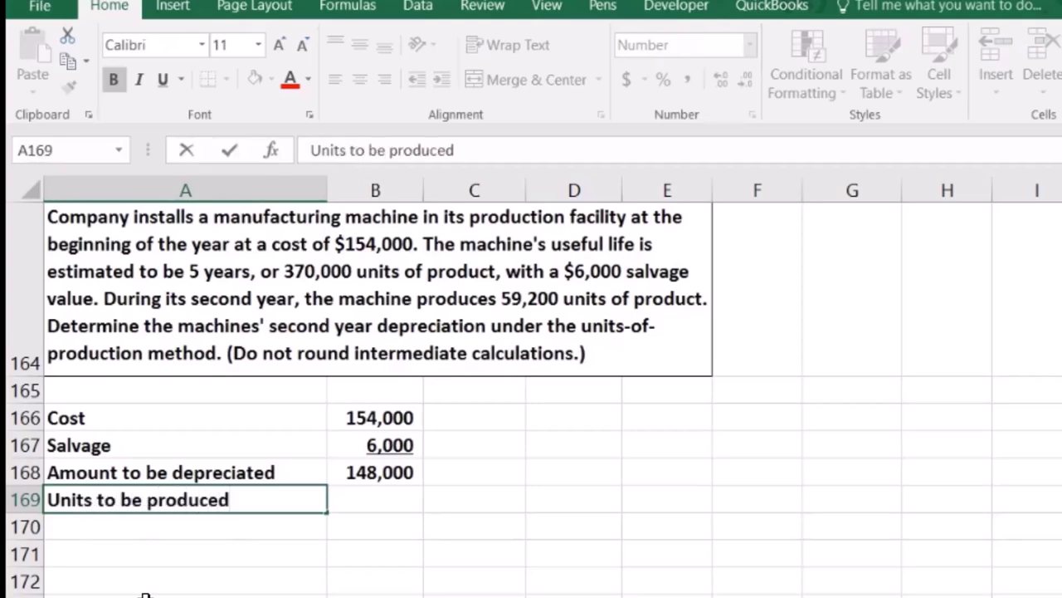
key(Tab)
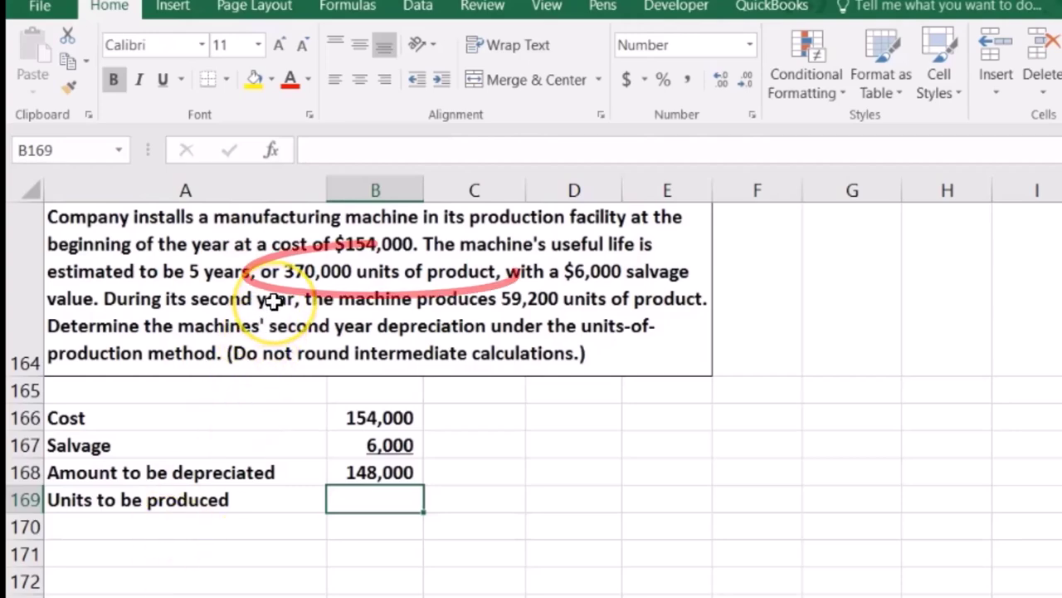
text(370000)
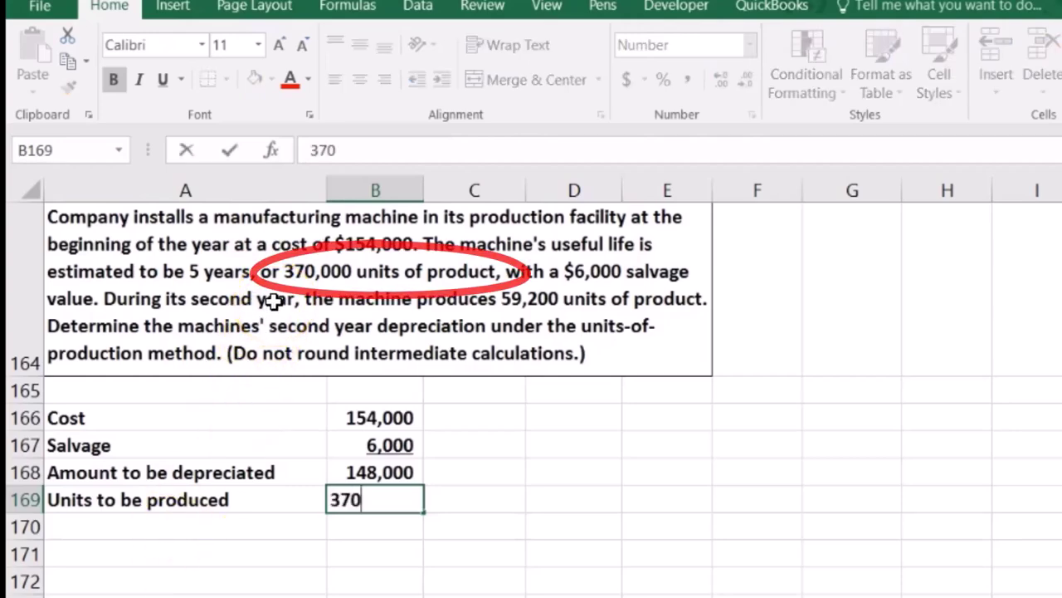
key(Return)
key(Up)
key(Right)
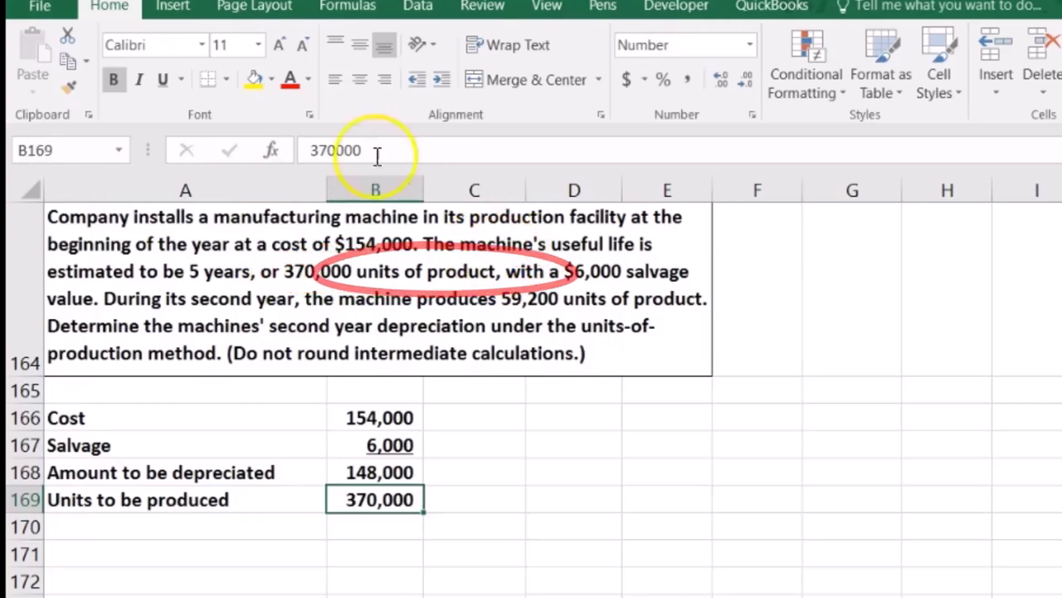
click(164, 81)
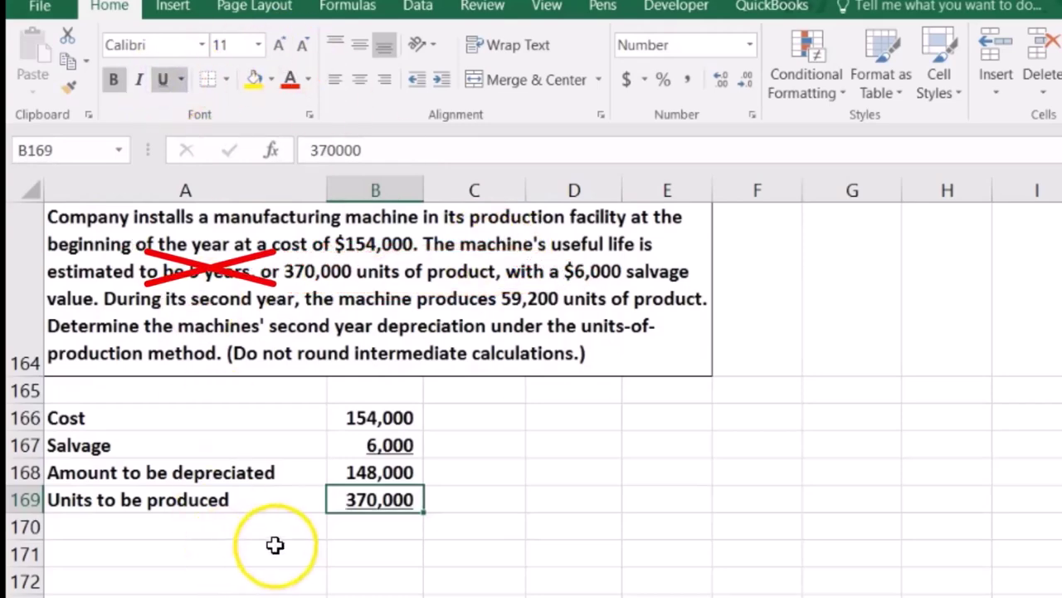
Divide the depreciable amount by the units in B170 with =B168/B169 and show the result to two decimal places
click(331, 532)
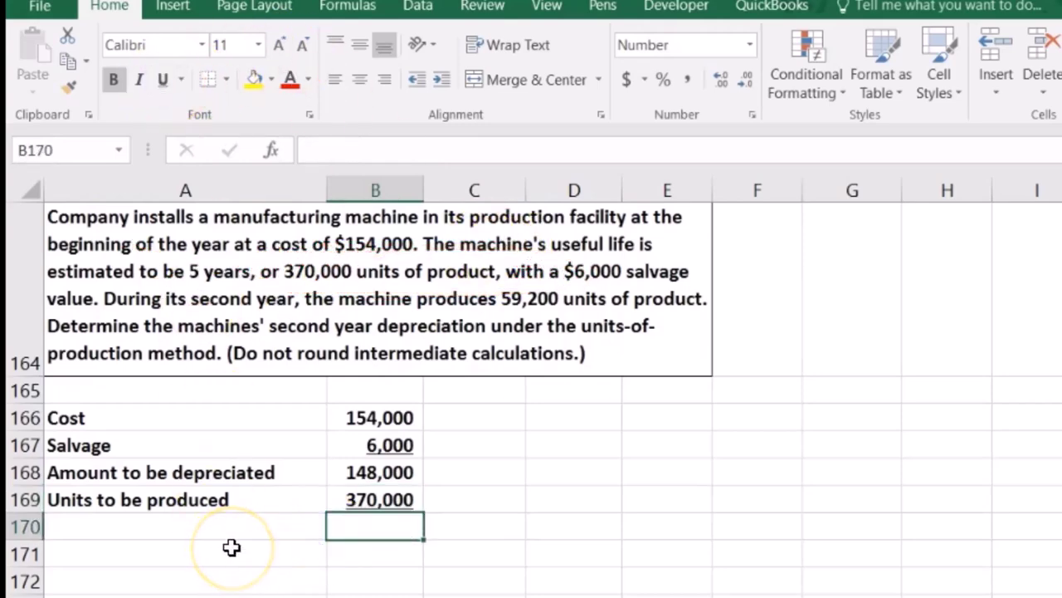
text(=)
click(351, 469)
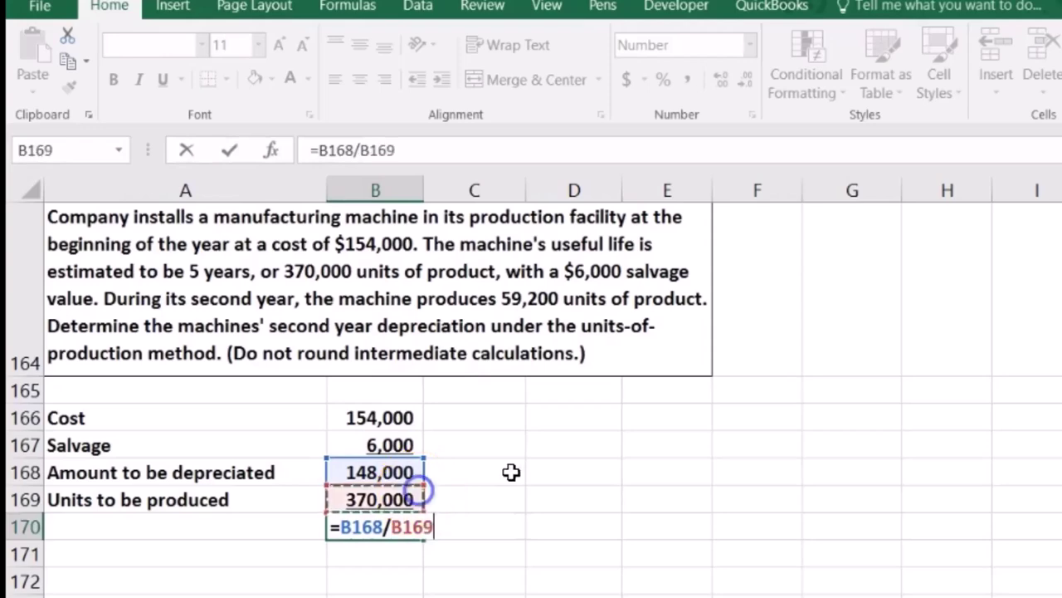
key(Return)
key(Up)
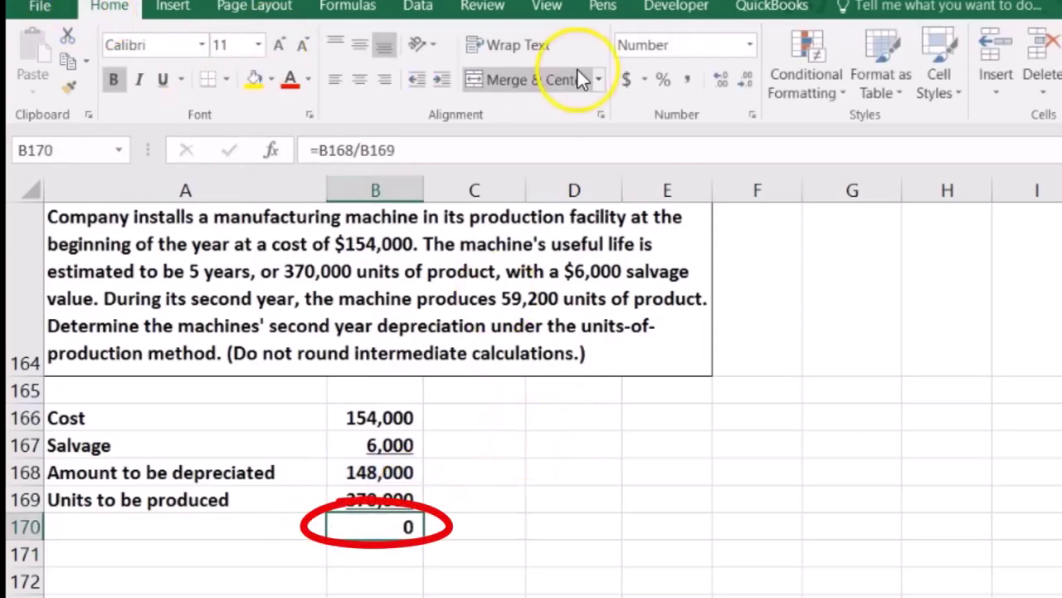
click(718, 85)
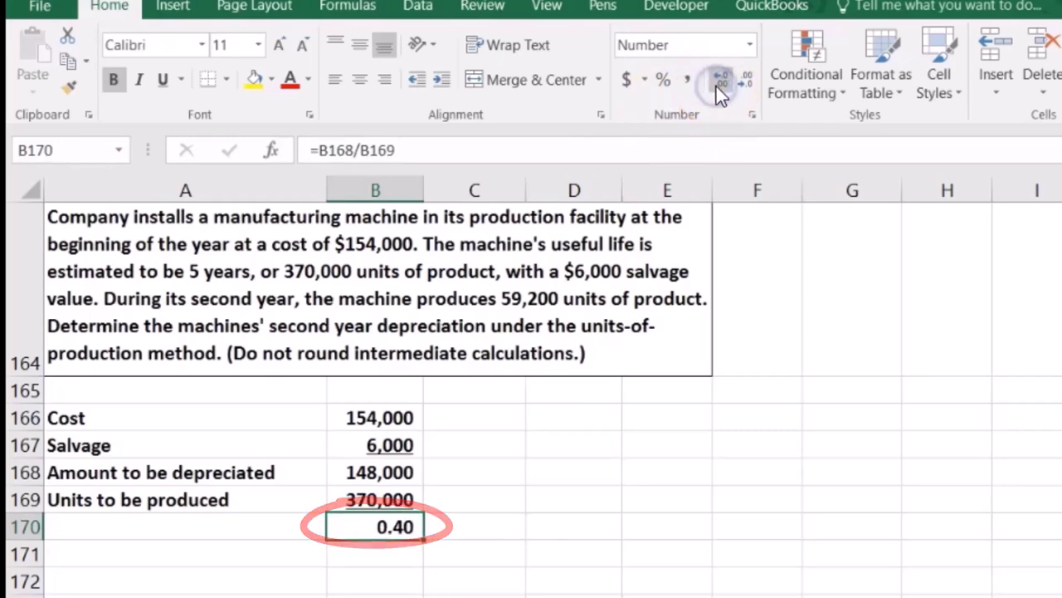
Label the per-unit result in A170 as "Cost per unit"
click(155, 523)
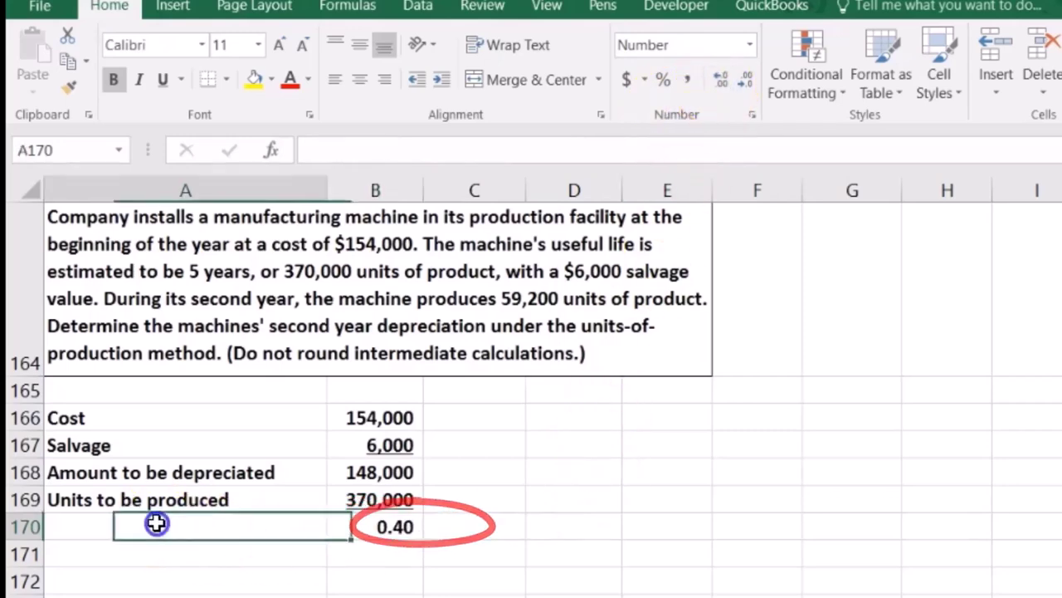
text(Cost )
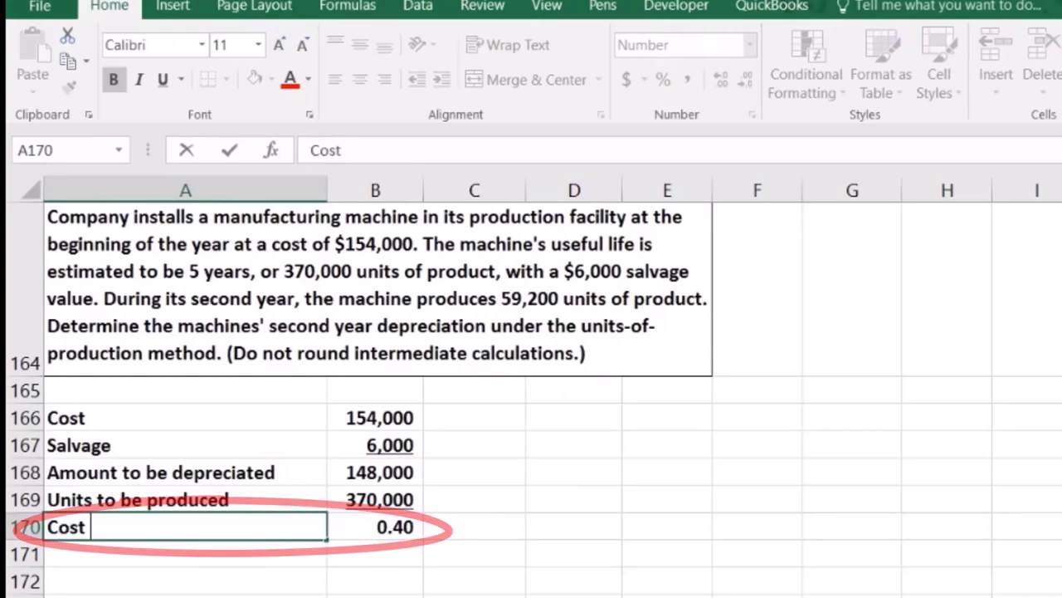
text(per unit)
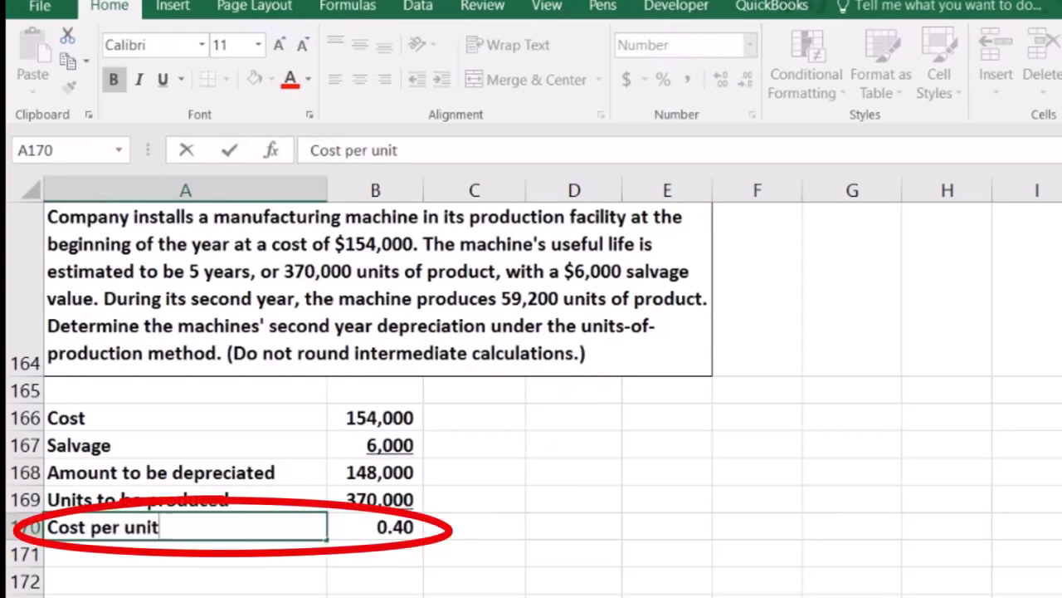
key(Return)
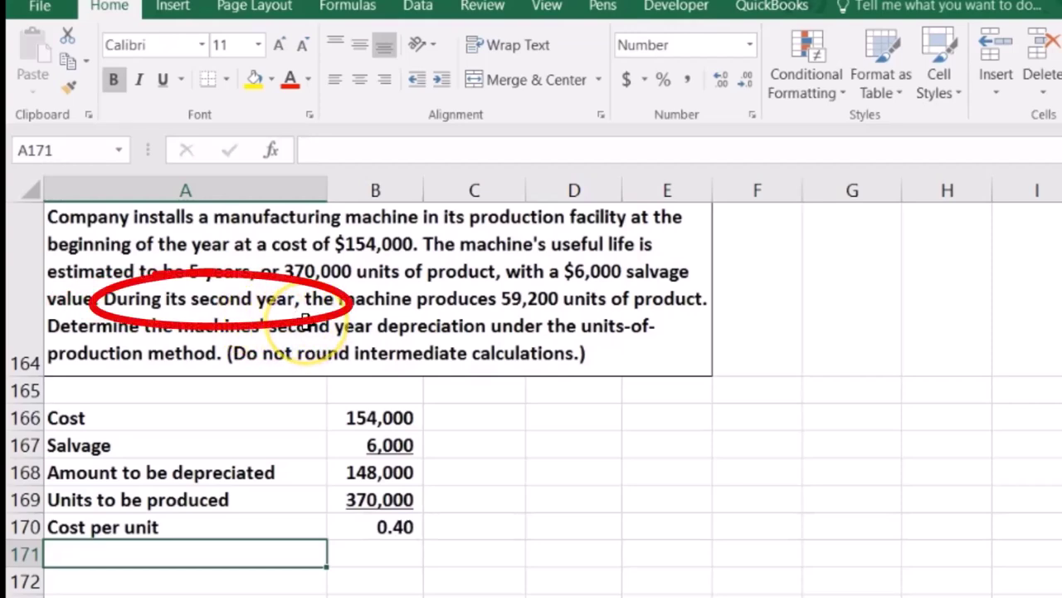
Enter the label "Units produced in year 2" in A171 with 59,200 in B171
text(Units produced in year 2)
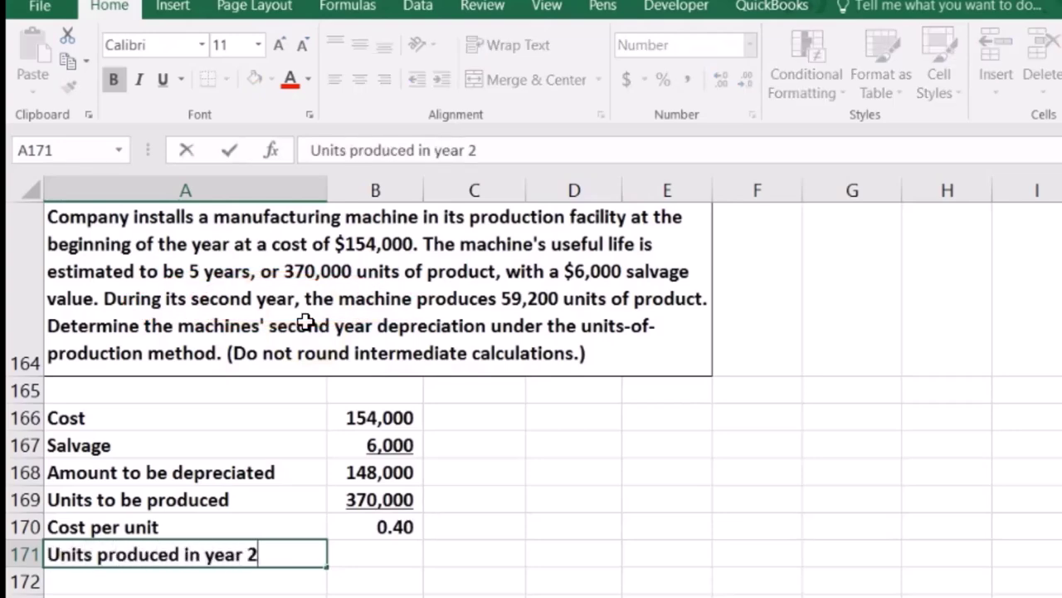
key(Tab)
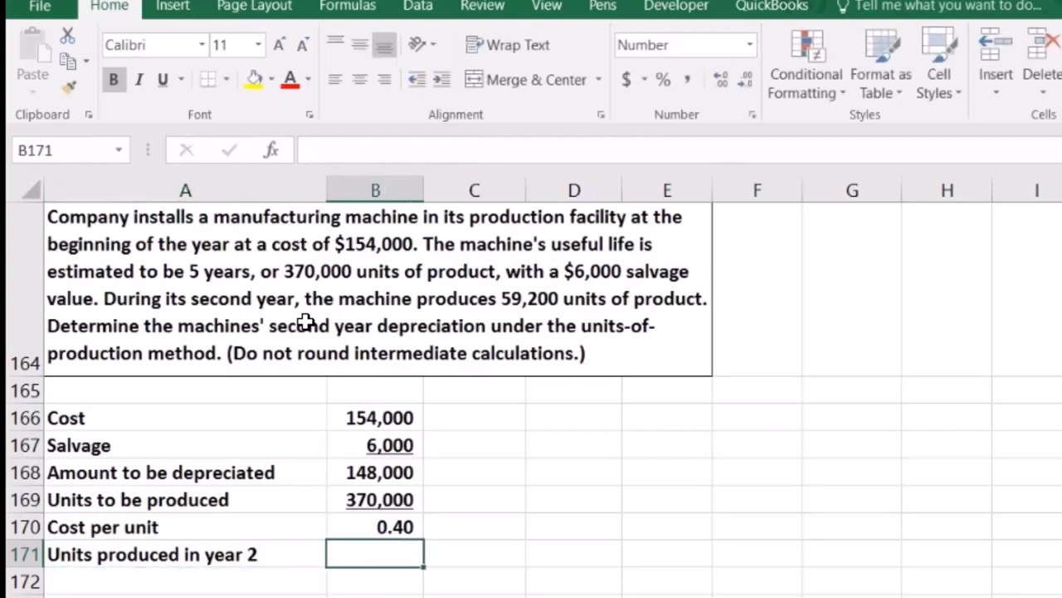
text(59200)
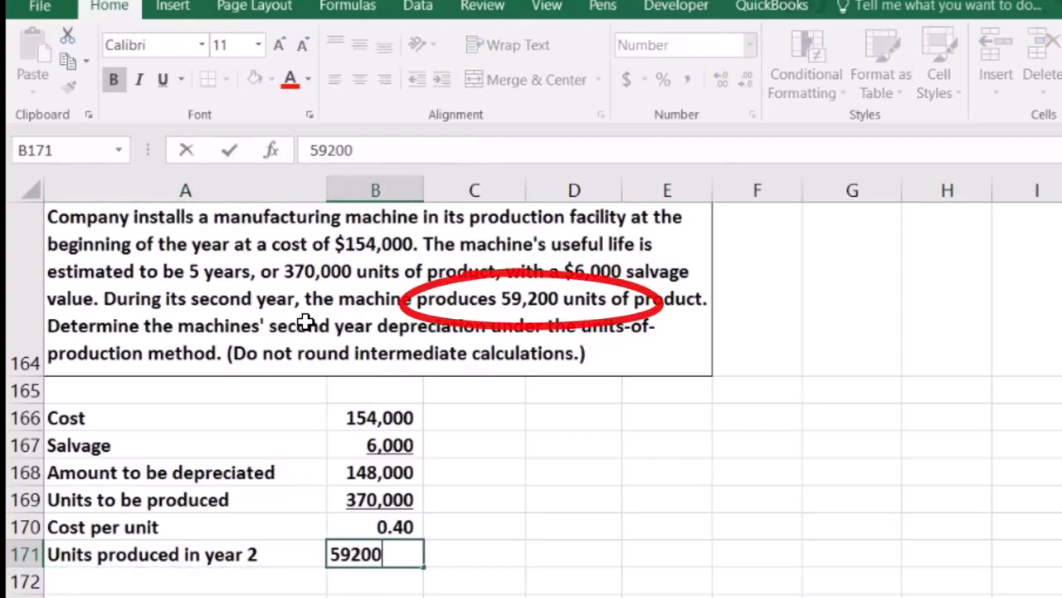
key(Return)
Multiply the cost per unit by the year 2 units in B172 with the formula =B170*B171
key(Right)
text(=)
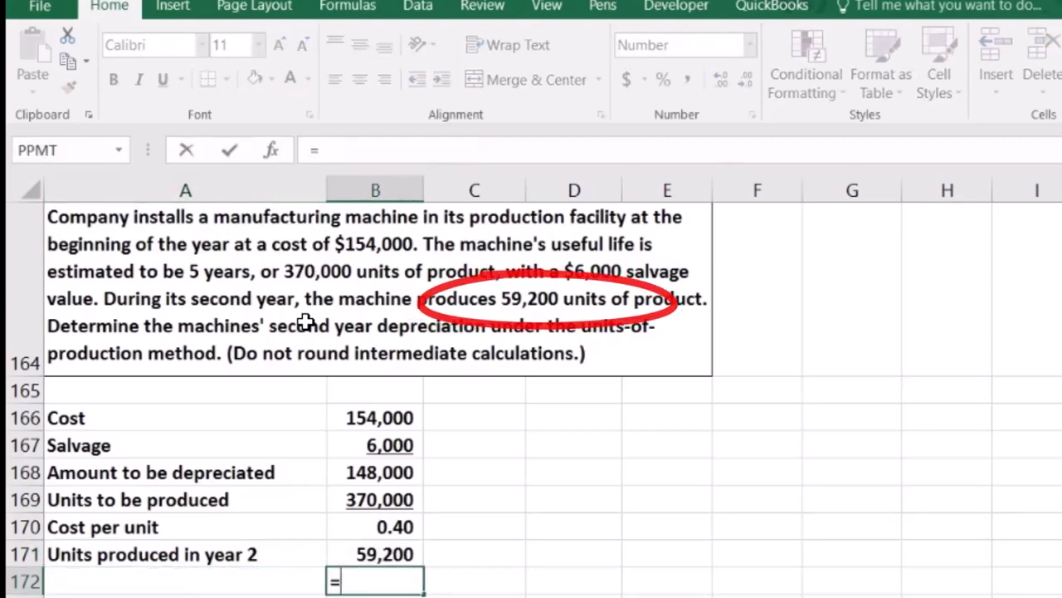
key(Up)
key(Up)
text(*)
key(Up)
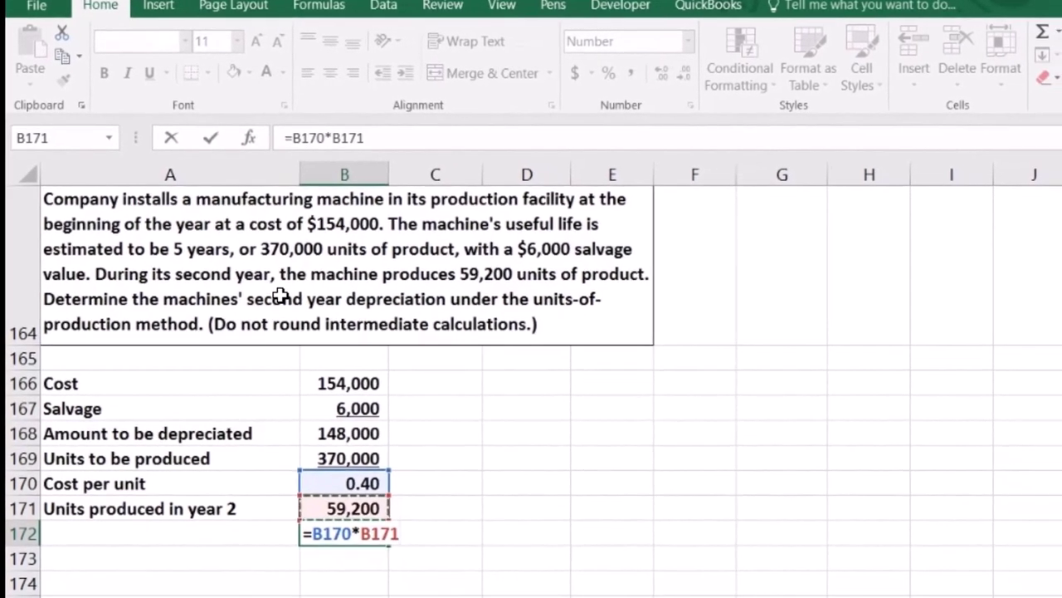
key(Return)
Label the year 2 depreciation result in A172 as "Depre exp year 2"
key(Up)
key(Left)
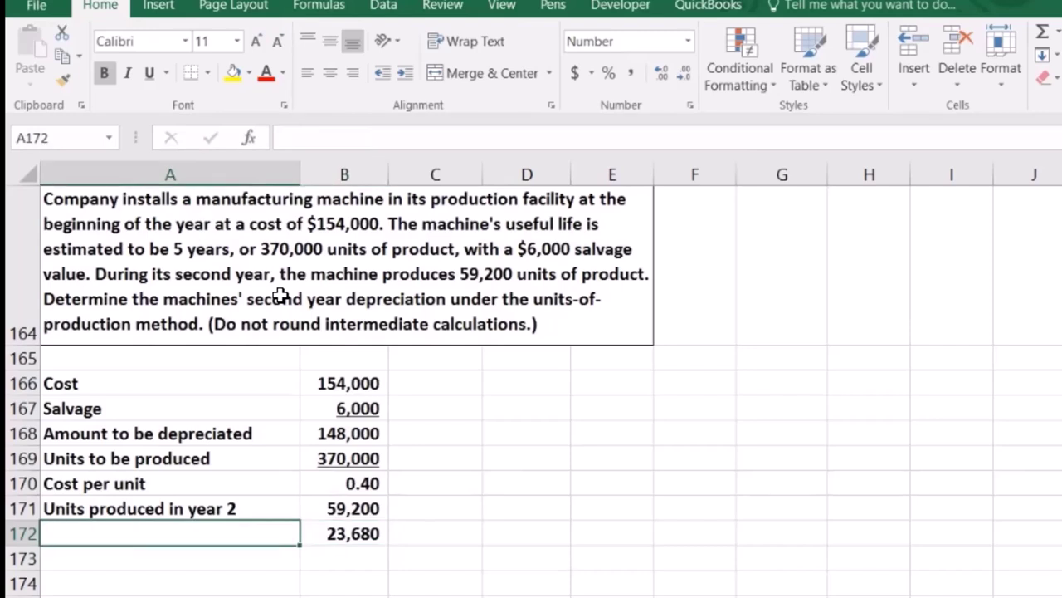
text(Depre exp yea)
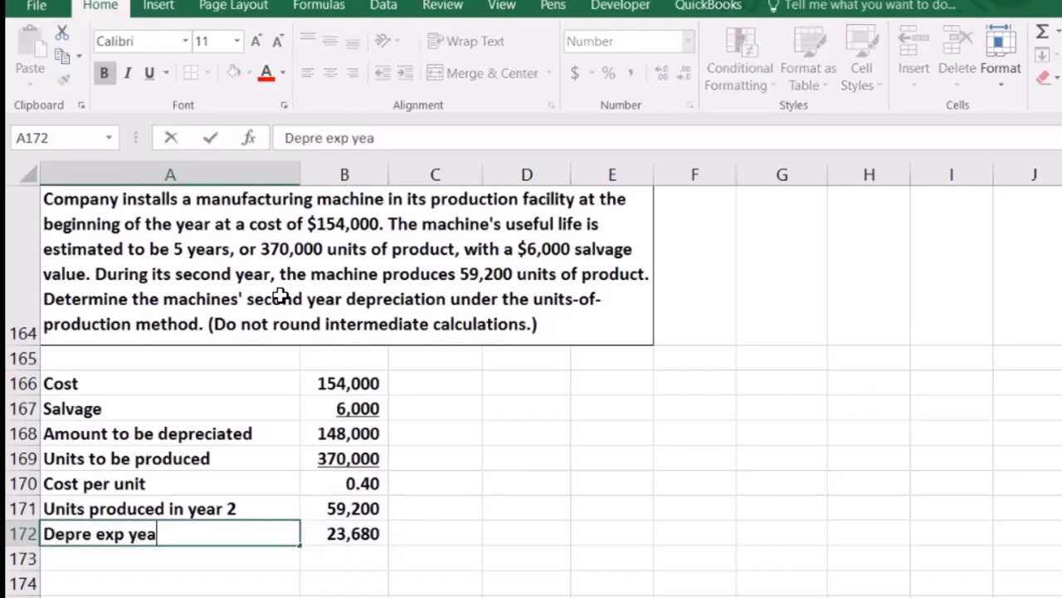
text(r 2)
key(Return)
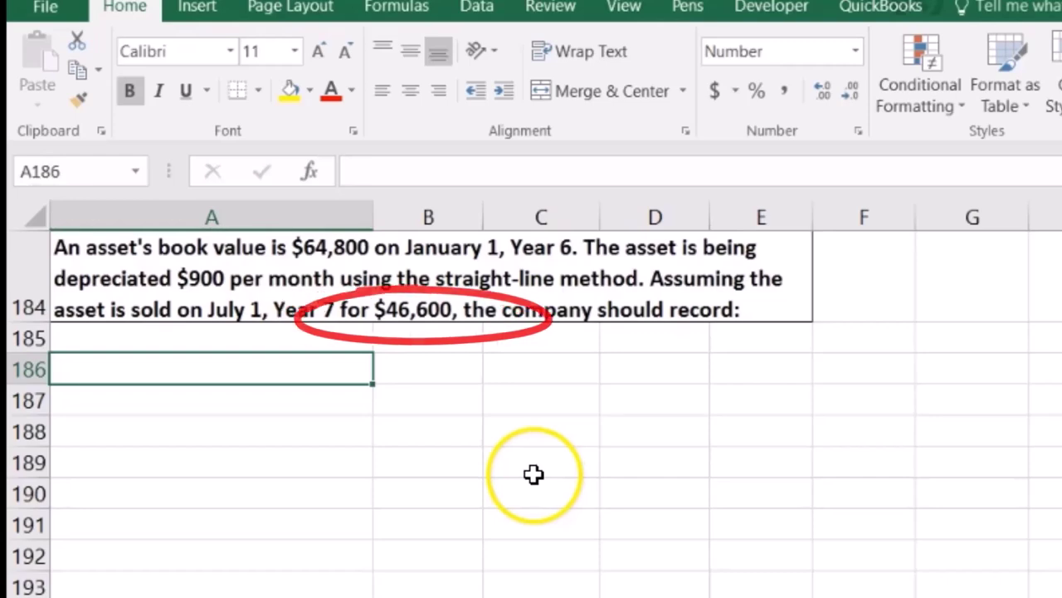
Start the asset sale entry in row 186 with the label "Cash" and a debit of 46,600 in B186
text(Cash)
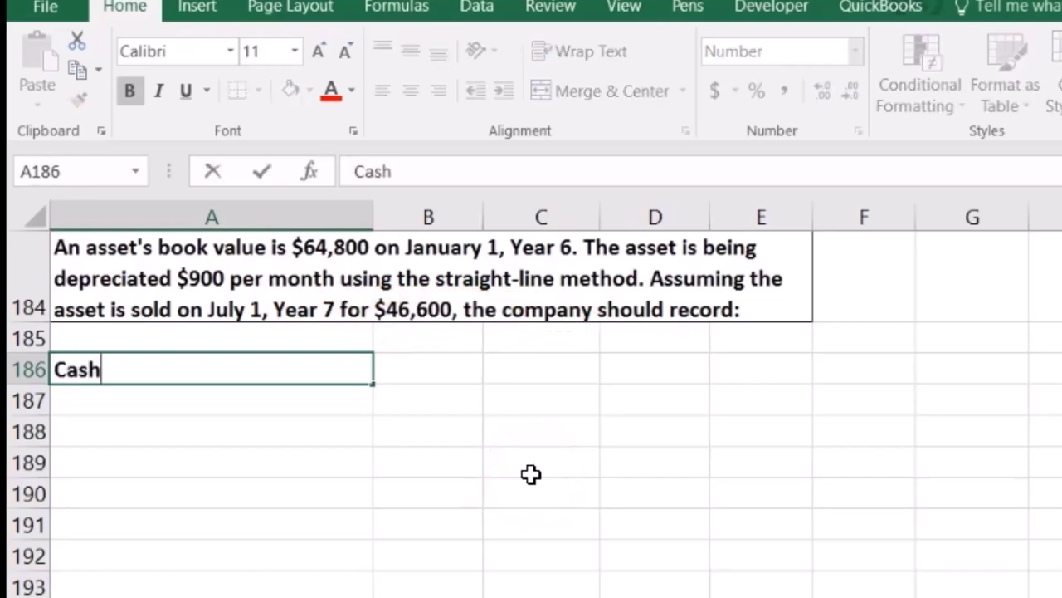
key(Tab)
text(4)
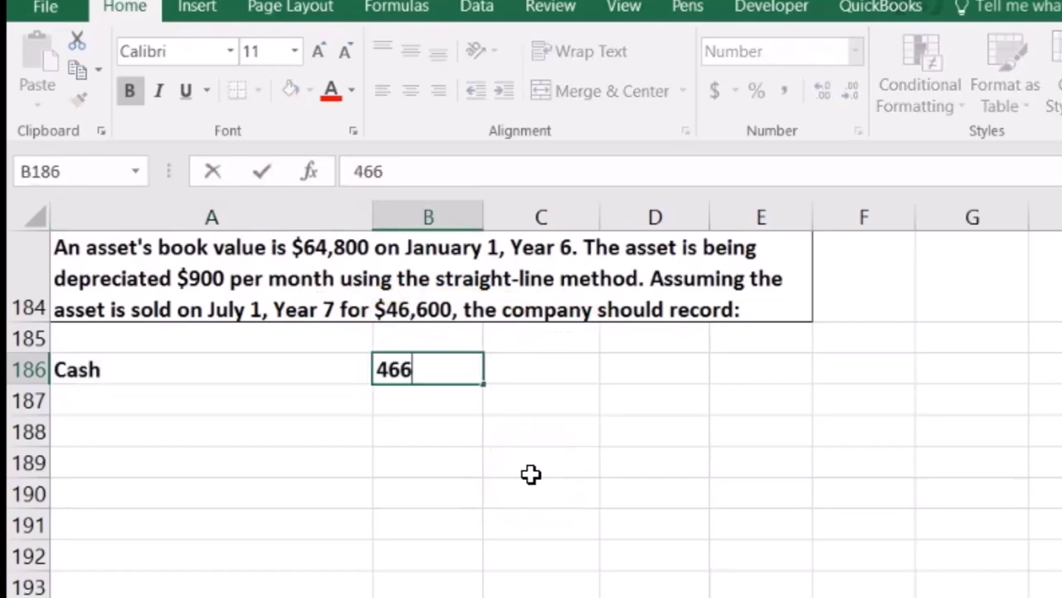
key(Return)
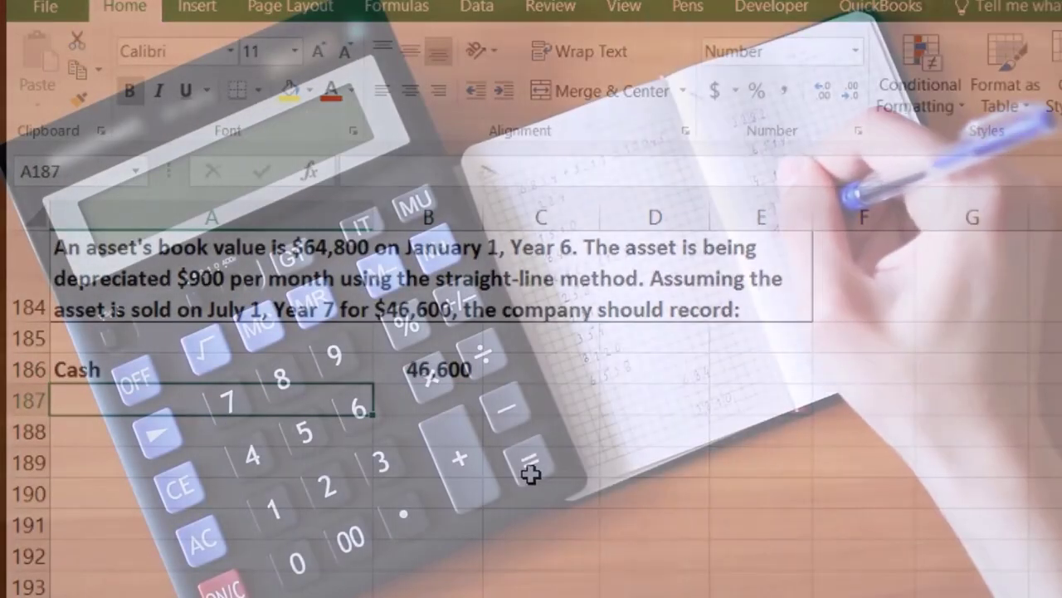
Add the account labels "Asset" in A187 and "Acc depre" in A188
text(Asset)
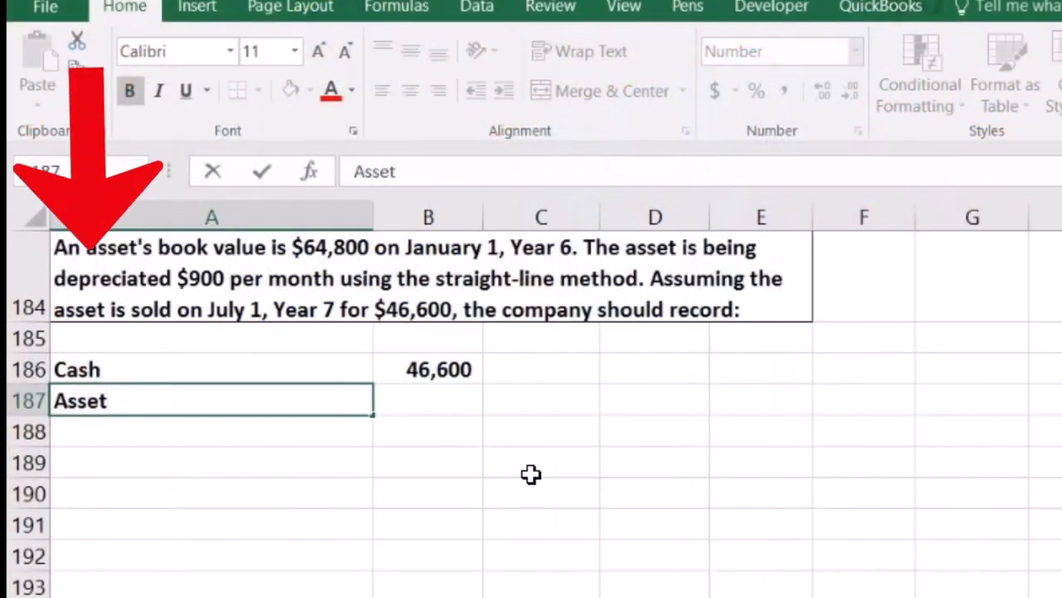
key(Tab)
key(Tab)
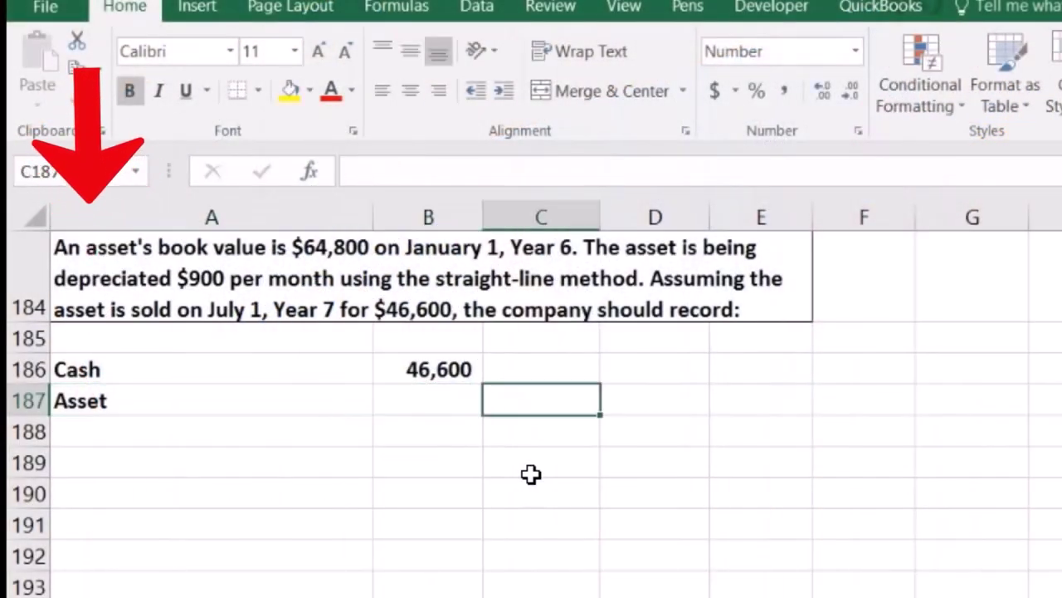
key(Down)
key(Left)
key(Left)
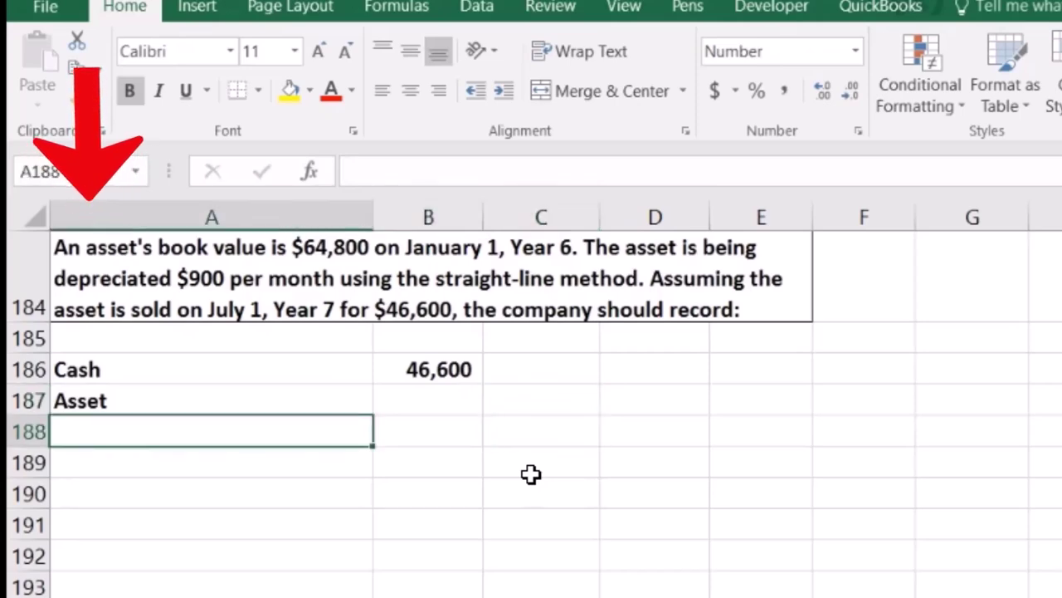
text(Acc d)
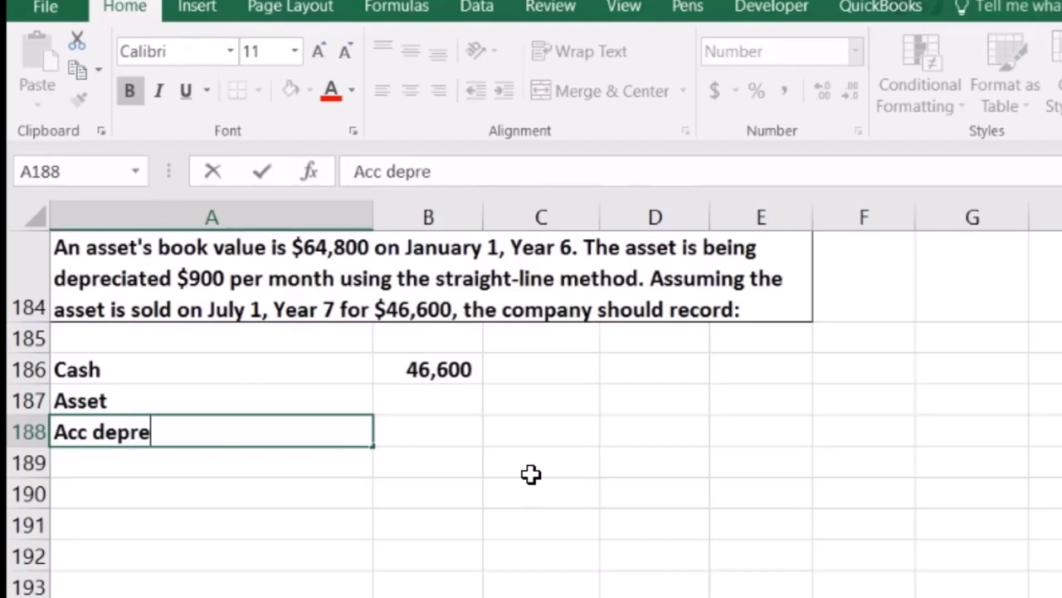
text(epre)
Credit the asset in C187 with its book value as -64,800
key(Tab)
key(Tab)
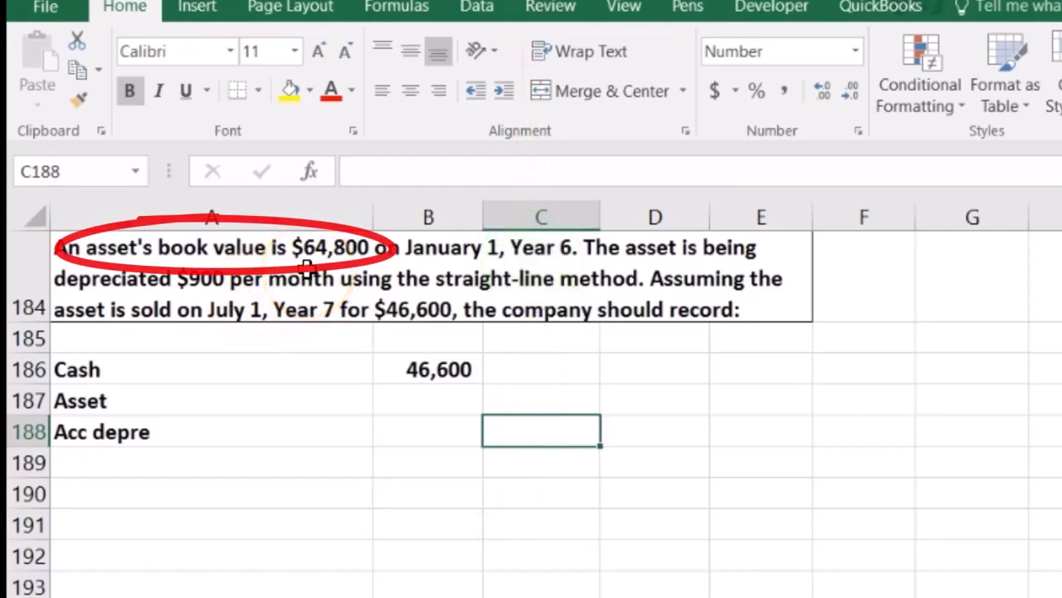
click(534, 403)
text(-)
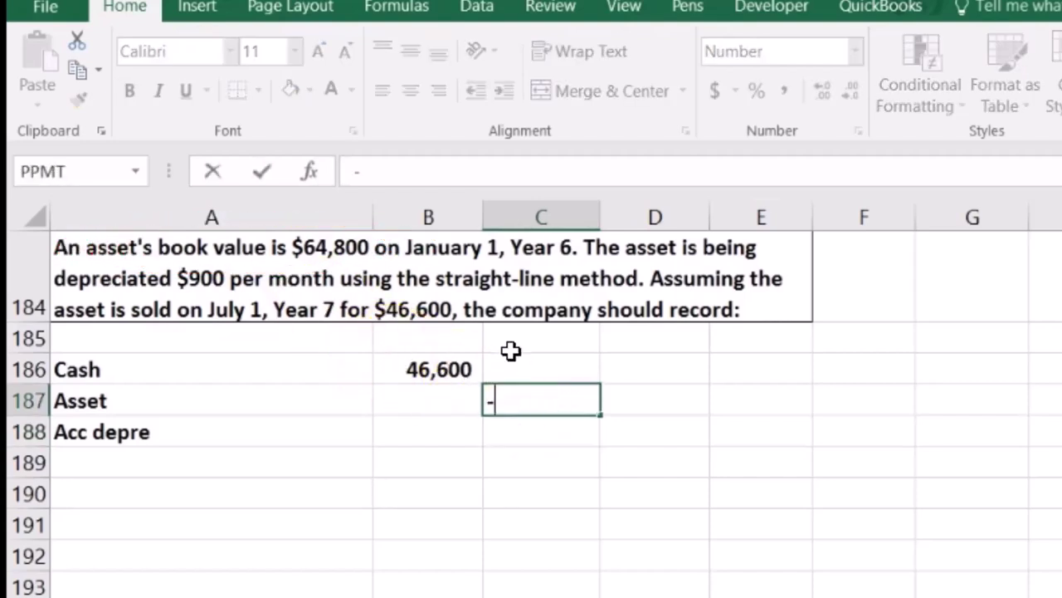
key(Return)
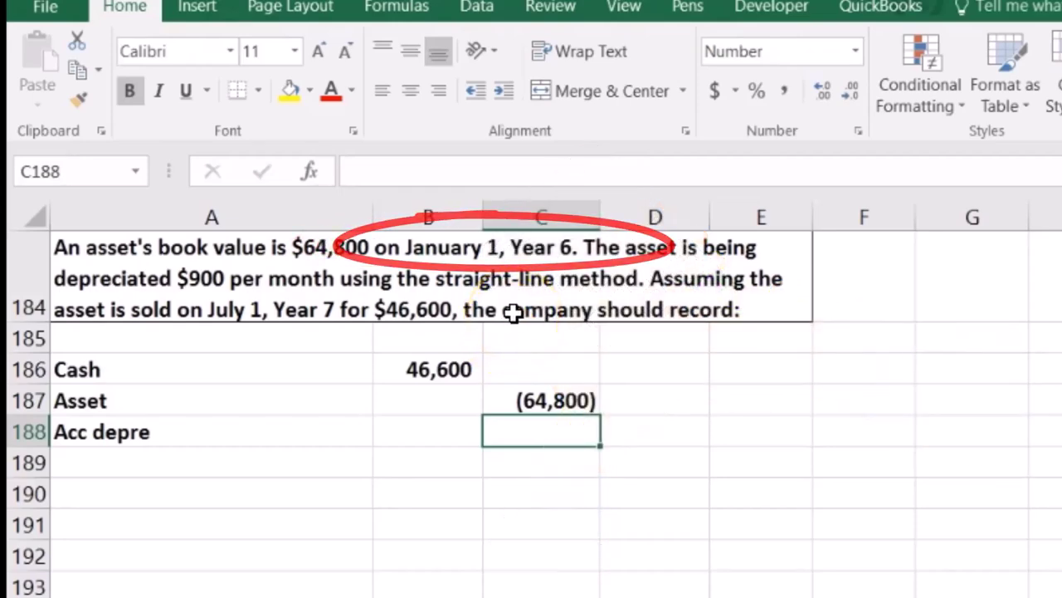
Enter the monthly depreciation of 900 in F186 and the number of months as =12+6 in F187
click(883, 367)
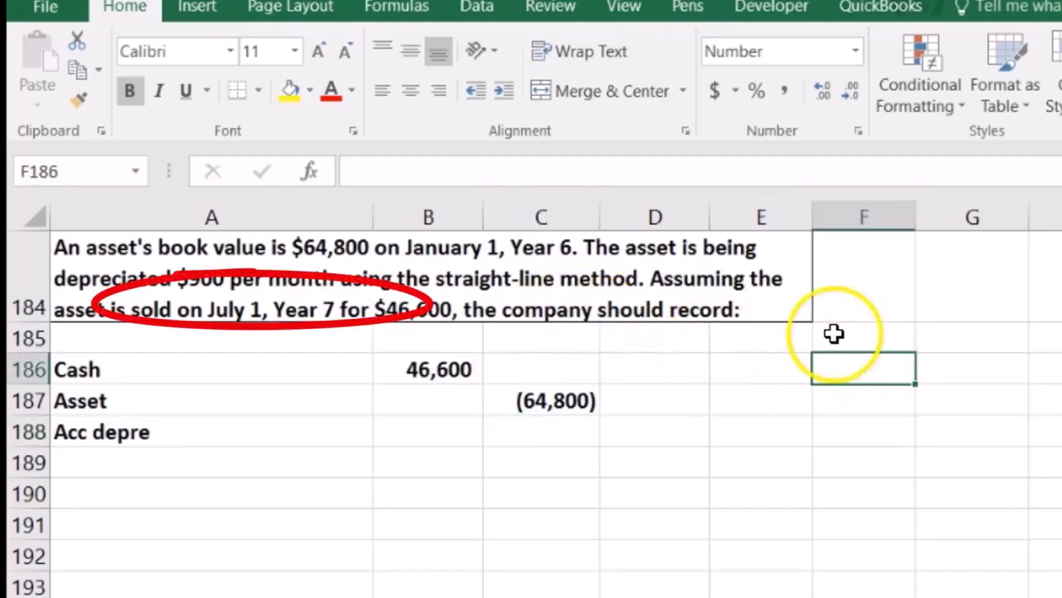
text(900)
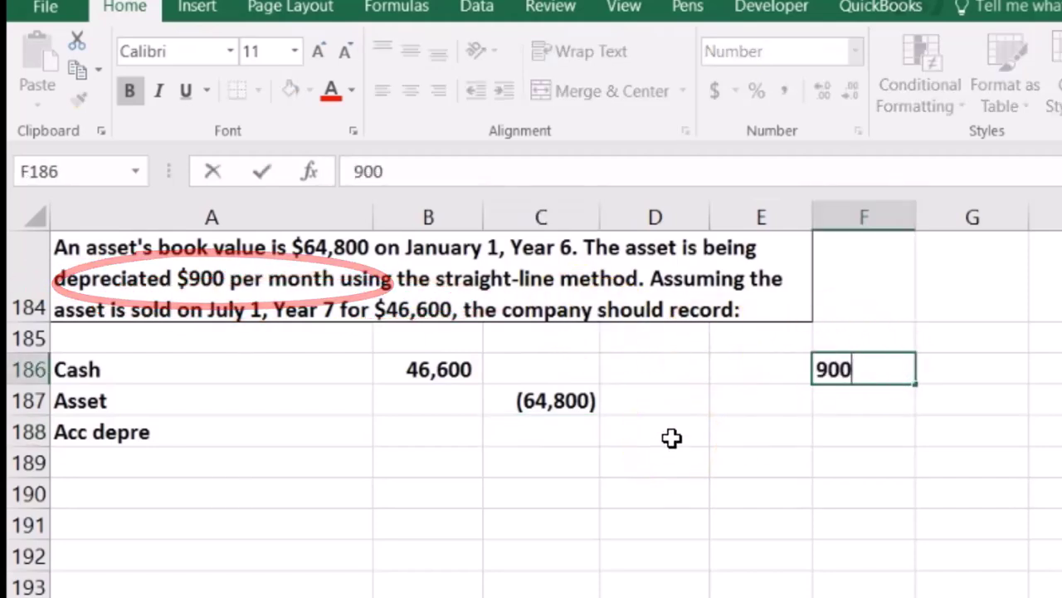
key(Return)
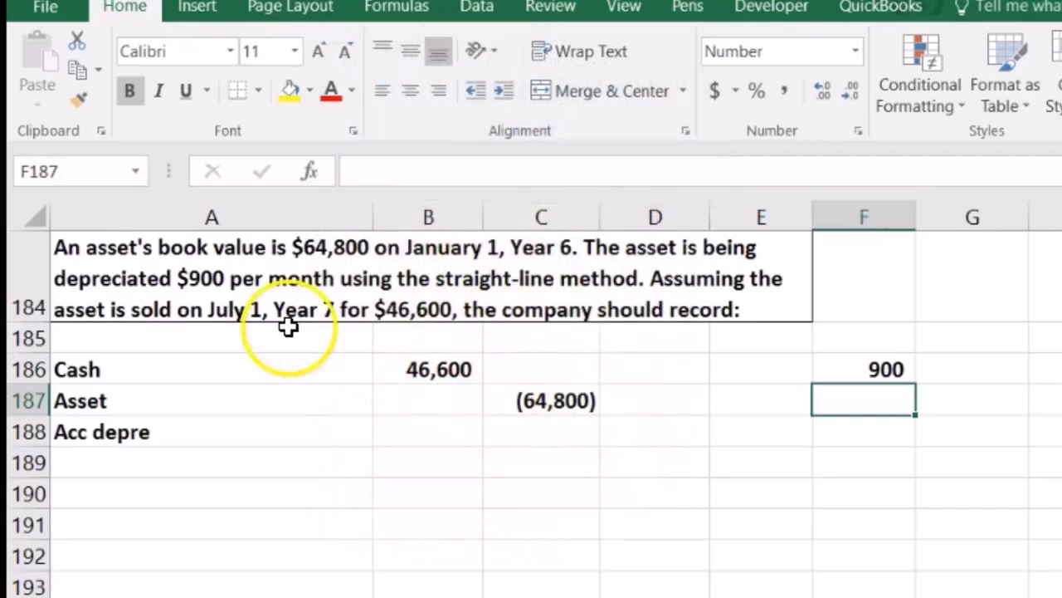
text(=12)
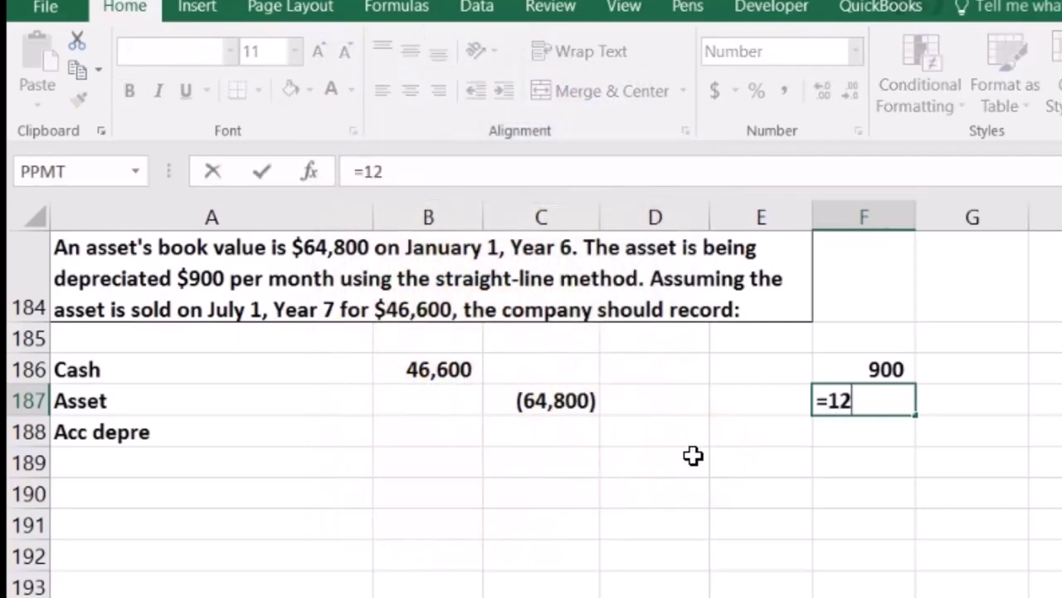
text(+)
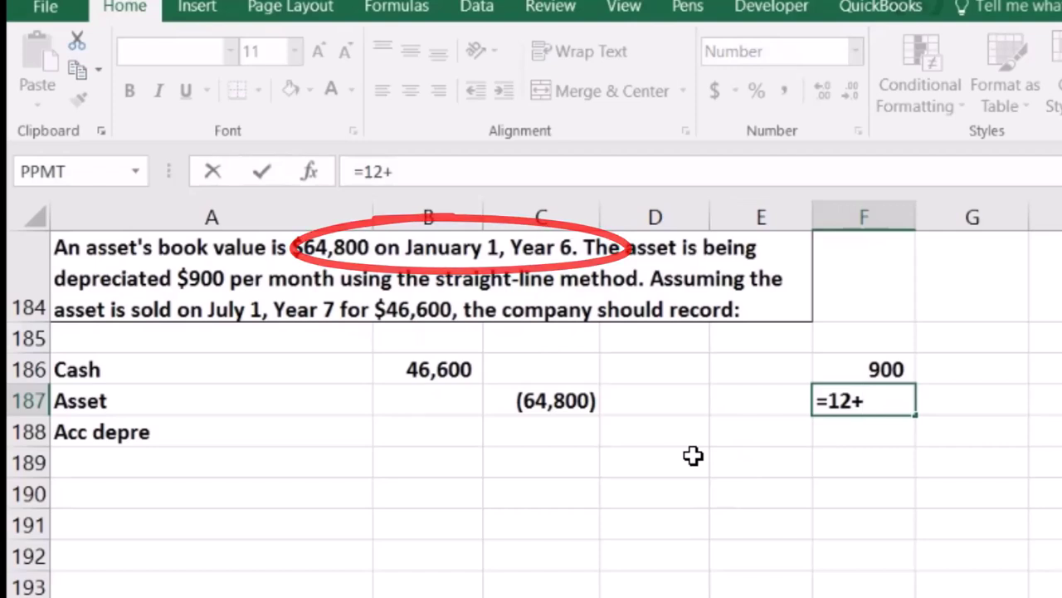
text(6)
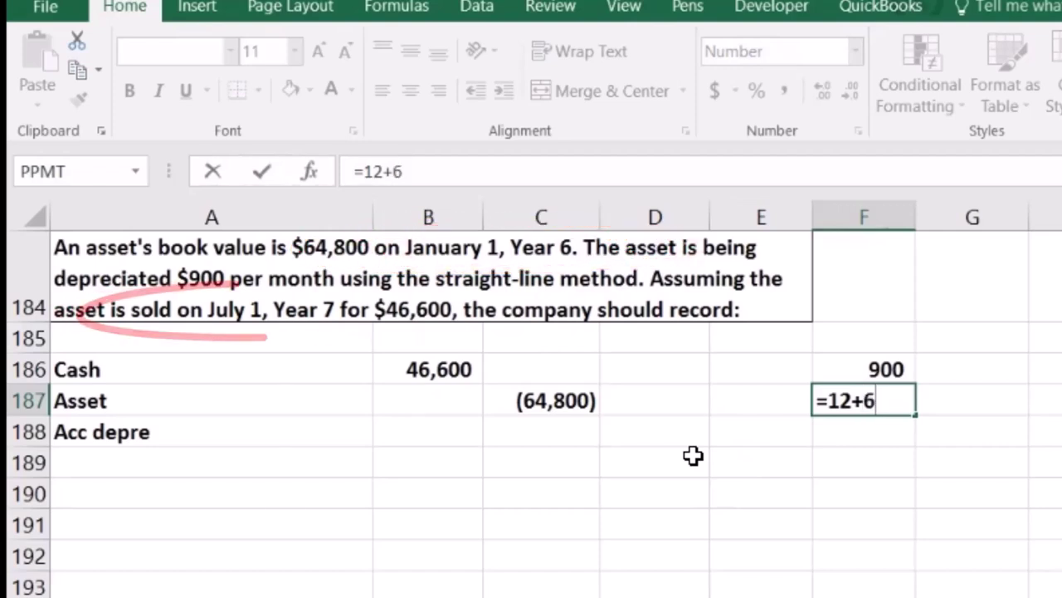
key(Return)
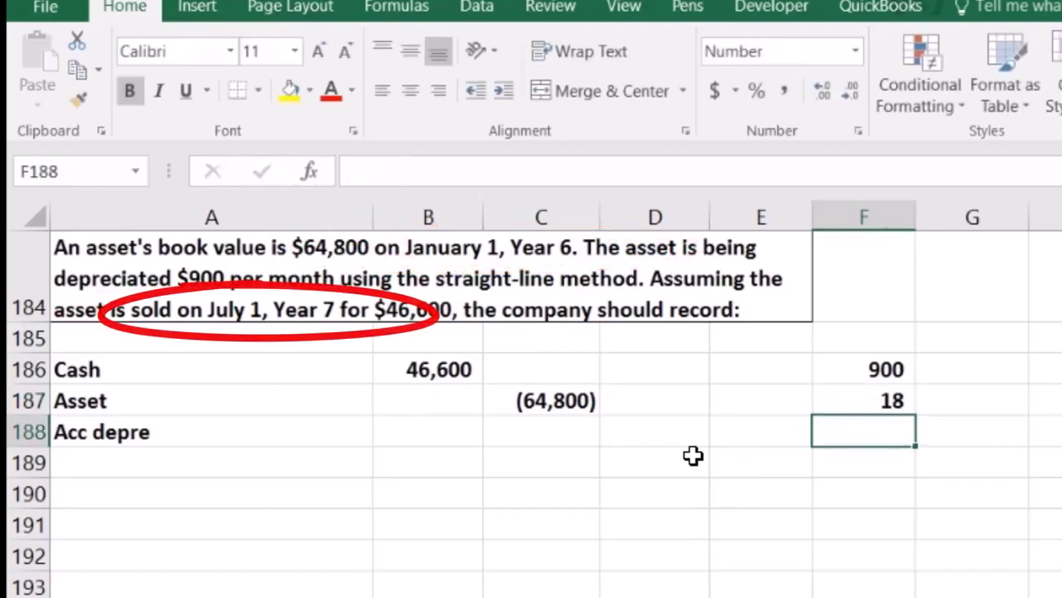
Multiply monthly depreciation by the number of months in F188 with the formula =F186*F187
text(=)
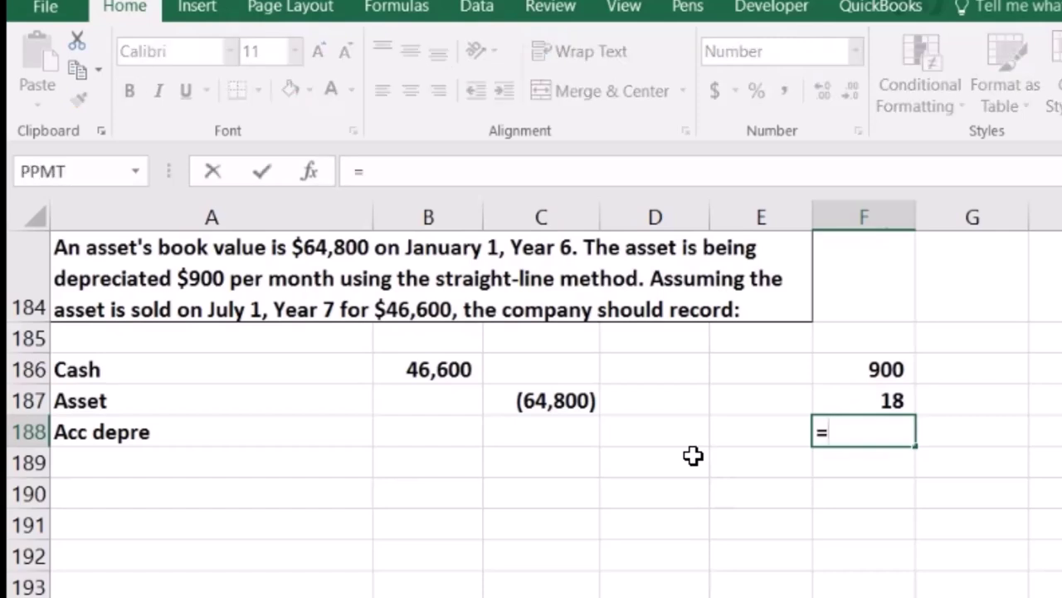
key(Up)
key(Up)
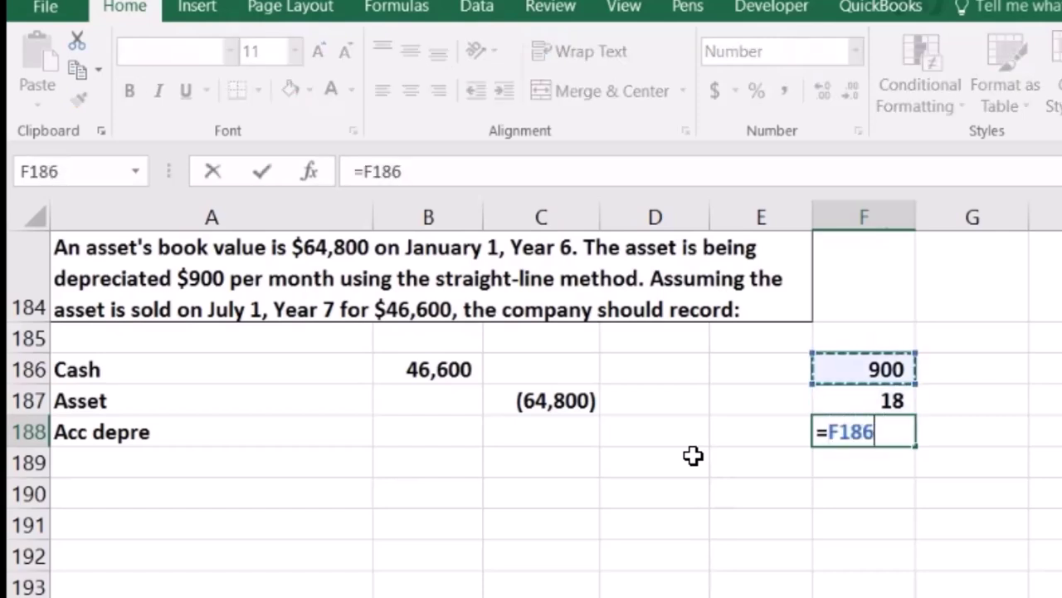
click(837, 397)
key(Return)
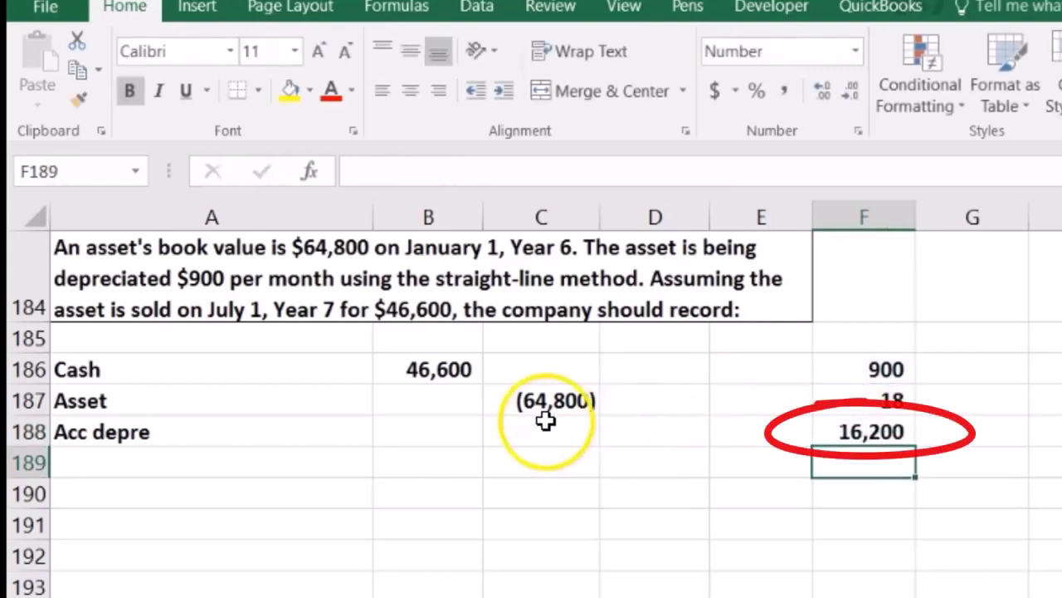
Extend the label in A187 to "Asset original book" and the one in A188 to "Acc depre added"
double_click(135, 404)
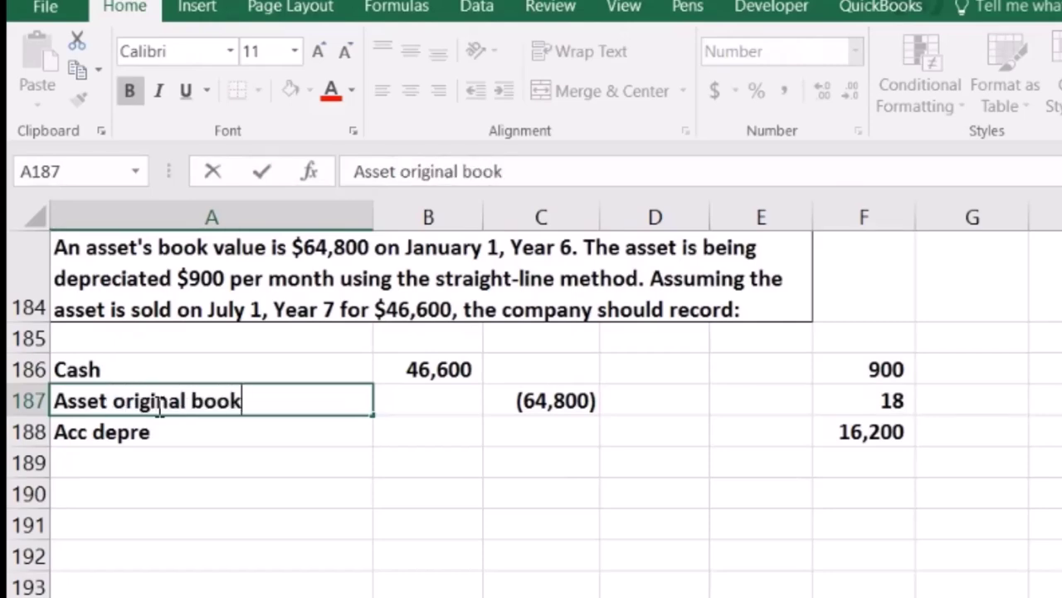
text(original book)
key(Return)
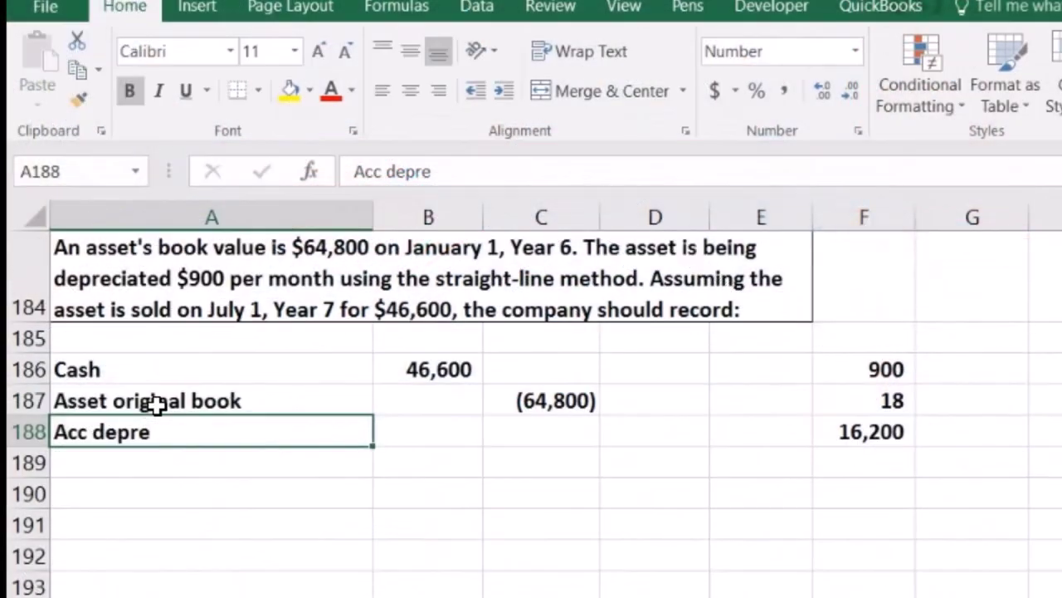
double_click(183, 437)
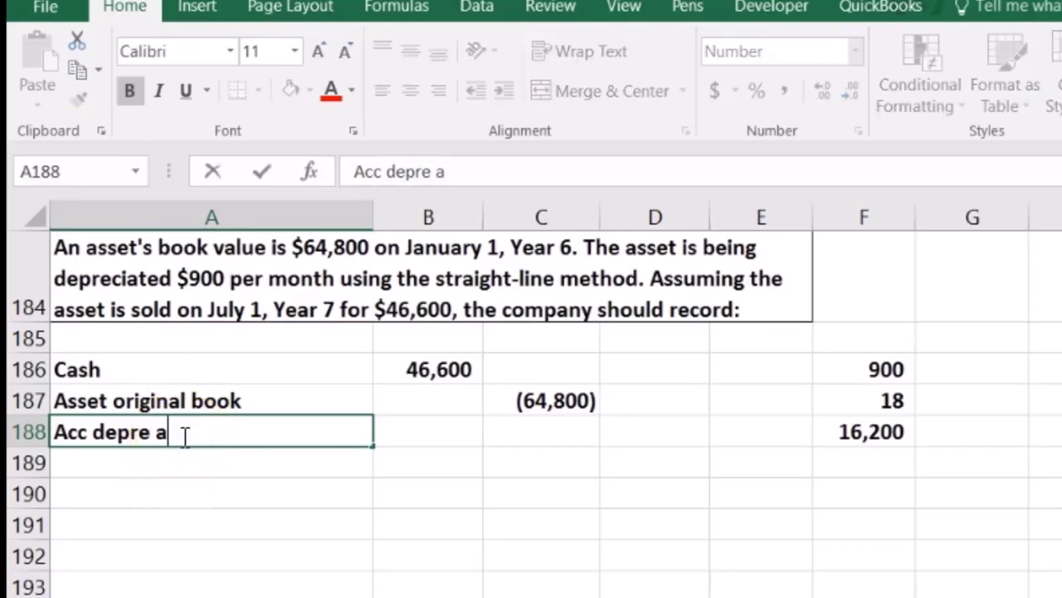
key(Return)
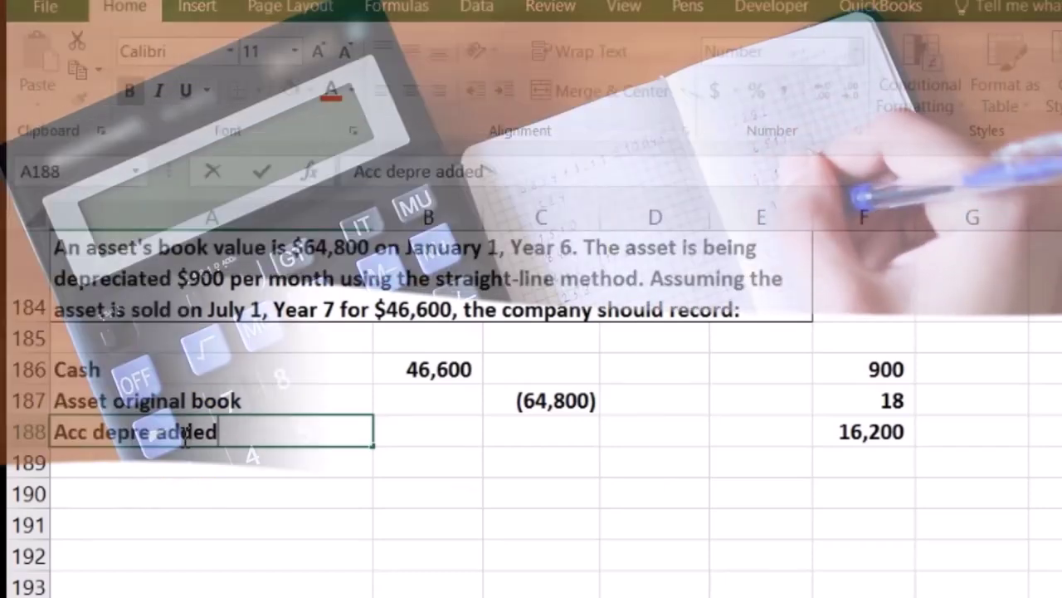
Debit the added accumulated depreciation in B188 by linking it to the calculated amount in F188
key(Up)
key(Right)
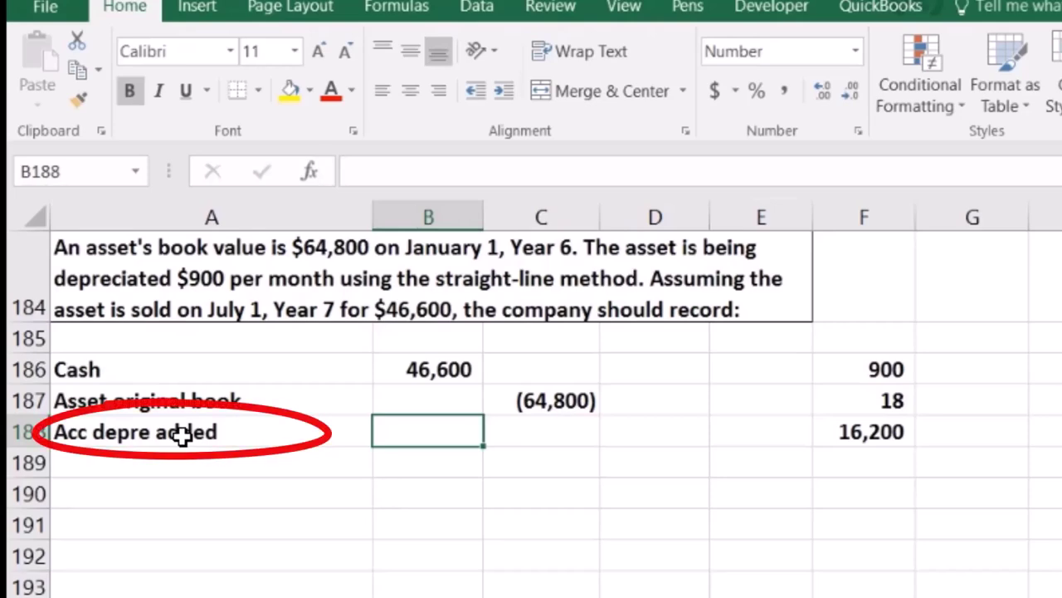
text(+)
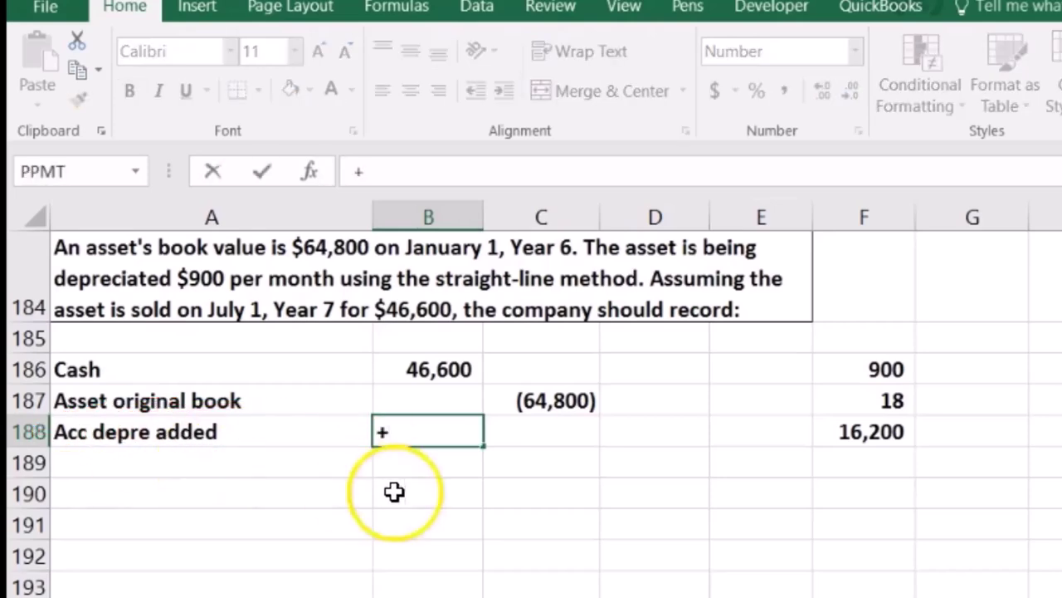
click(871, 430)
key(Return)
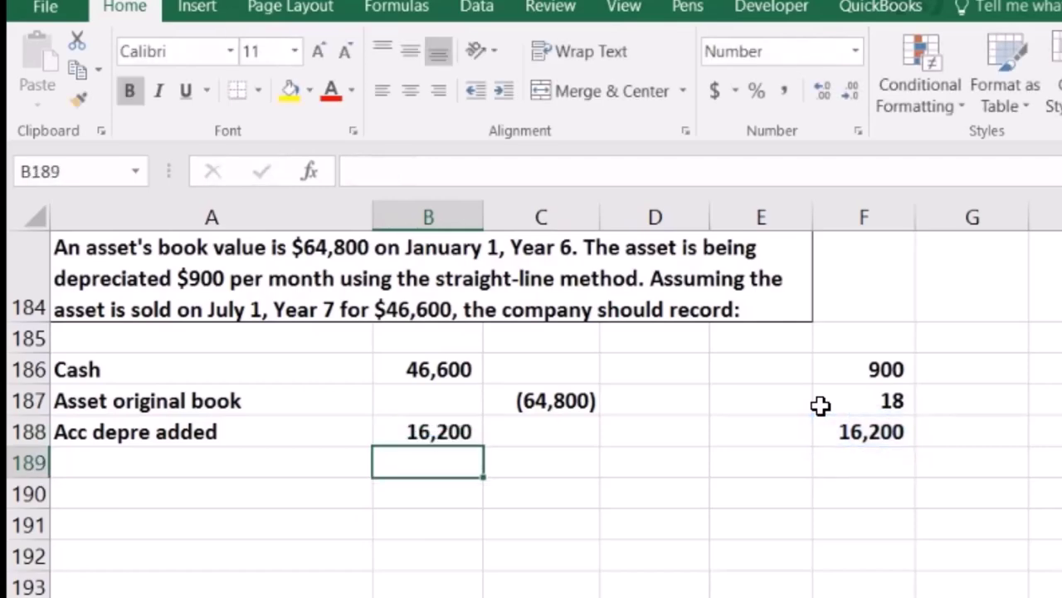
Total the debit column in B192 with a SUM formula covering B186 through B191
key(Down)
key(Down)
key(Down)
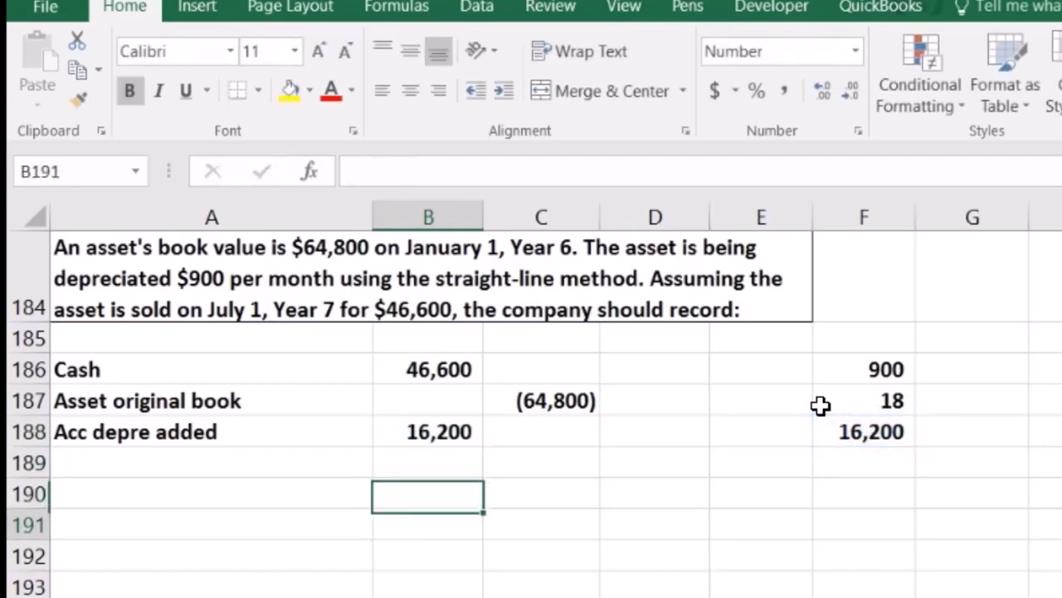
text(=su)
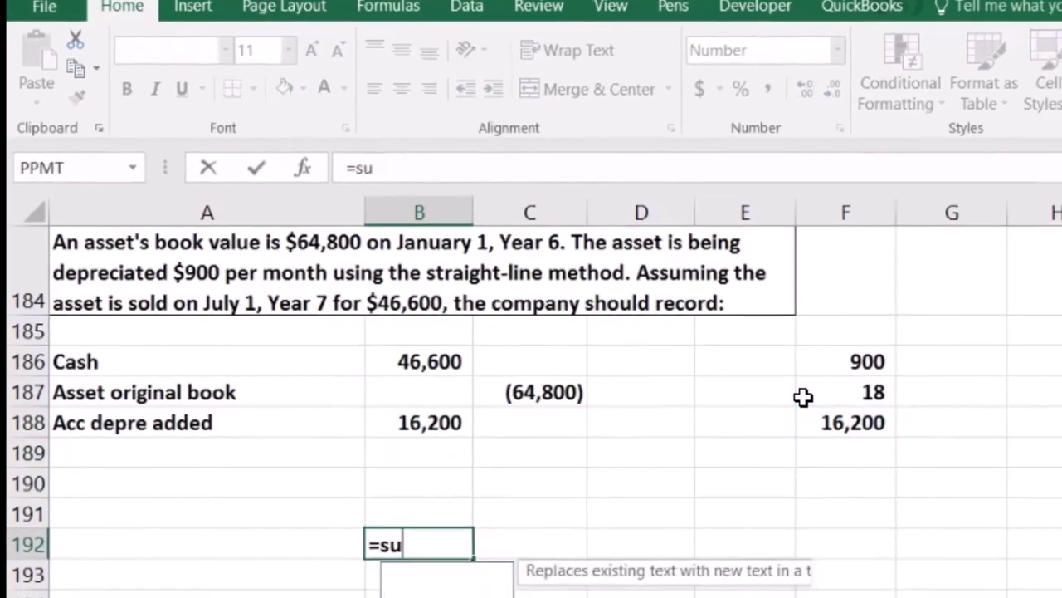
text(m()
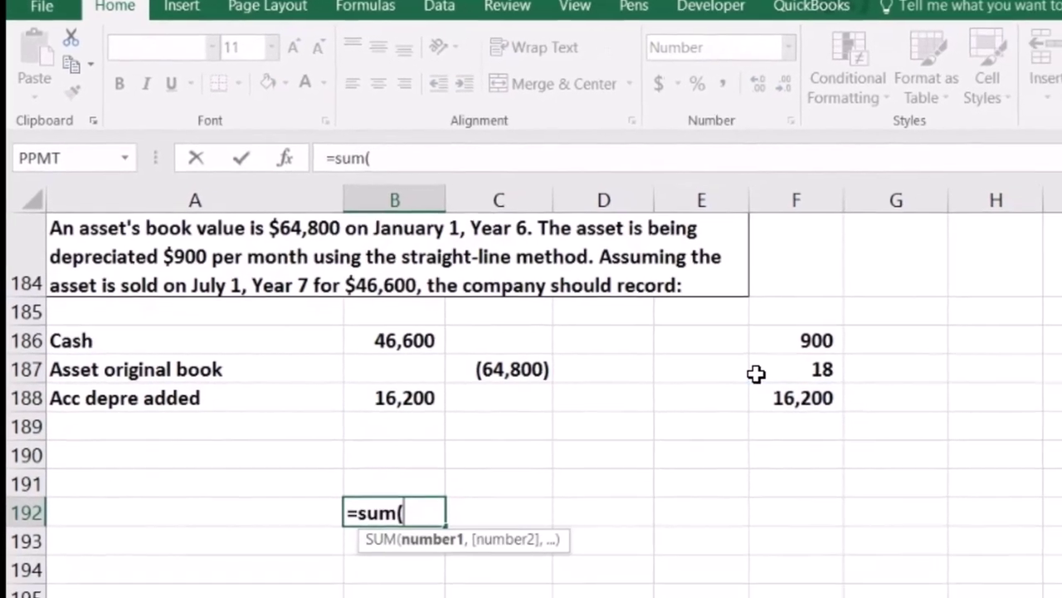
key(Up)
key(shift+Up)
key(shift+Up)
key(shift+Up)
key(shift+Up)
key(Return)
Total the credit column in C192 with a SUM formula covering C186 through C191
key(Up)
key(Right)
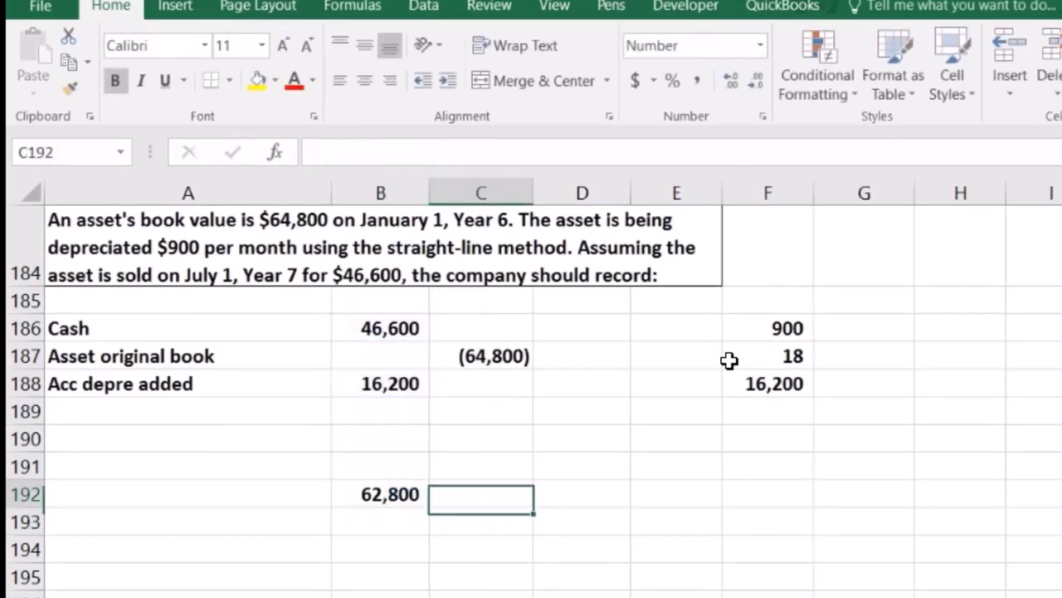
text(=sum()
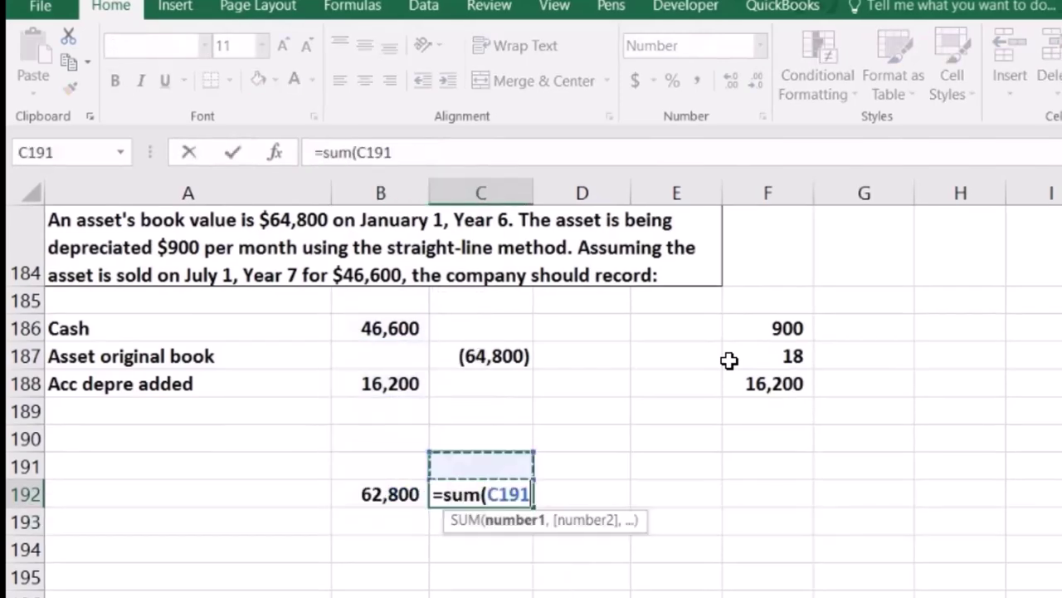
key(shift+Up)
key(shift+Up)
key(shift+Up)
key(shift+Up)
key(shift+Up)
key(Return)
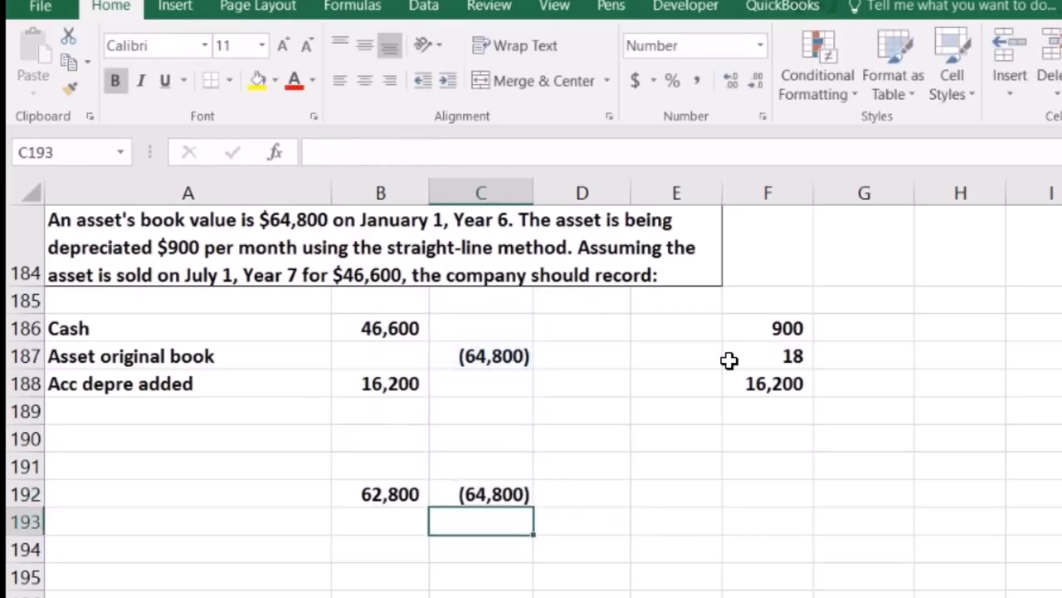
Add the credit and debit totals together in C193 with the formula +C192+B192
text(+C192+)
key(Up)
key(Left)
key(Return)
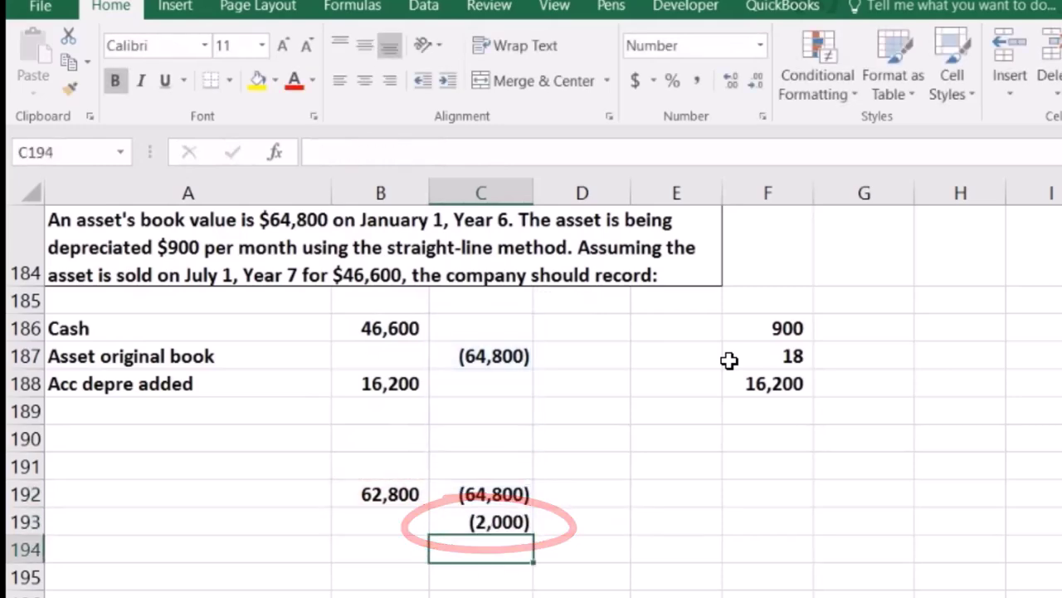
Calculate the balancing debit in B189 as the negative sum of the entry's amounts, using -SUM(B186:C188)
key(Left)
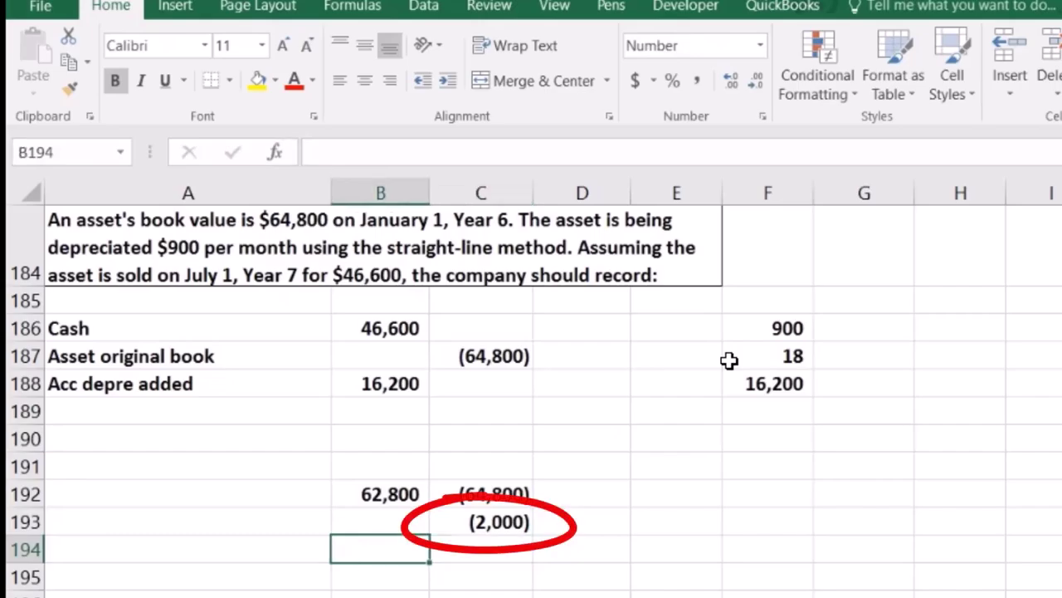
key(Up)
key(Up)
key(Up)
key(Up)
key(Up)
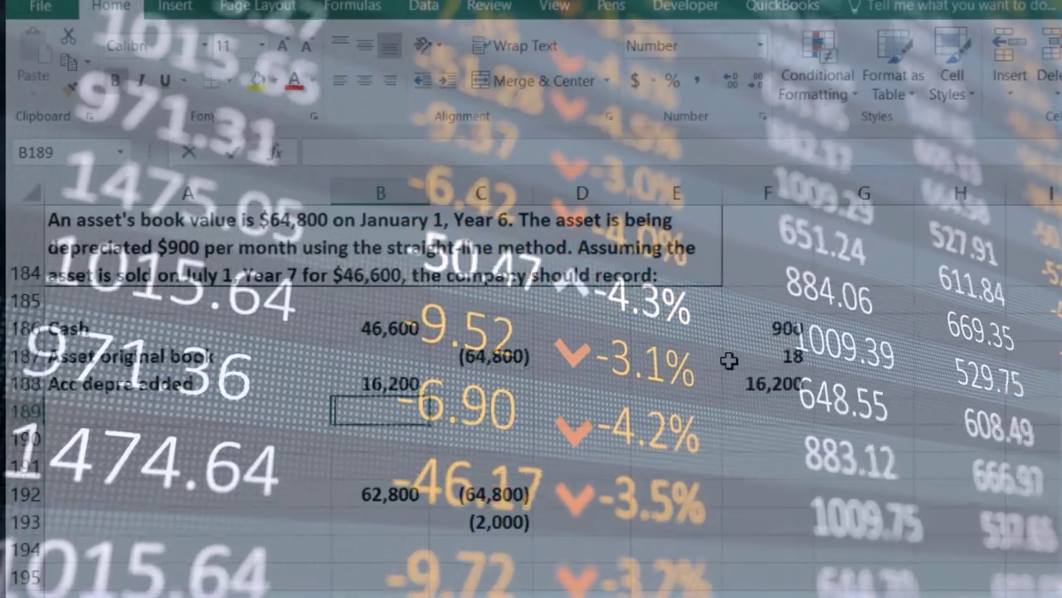
text(-sum()
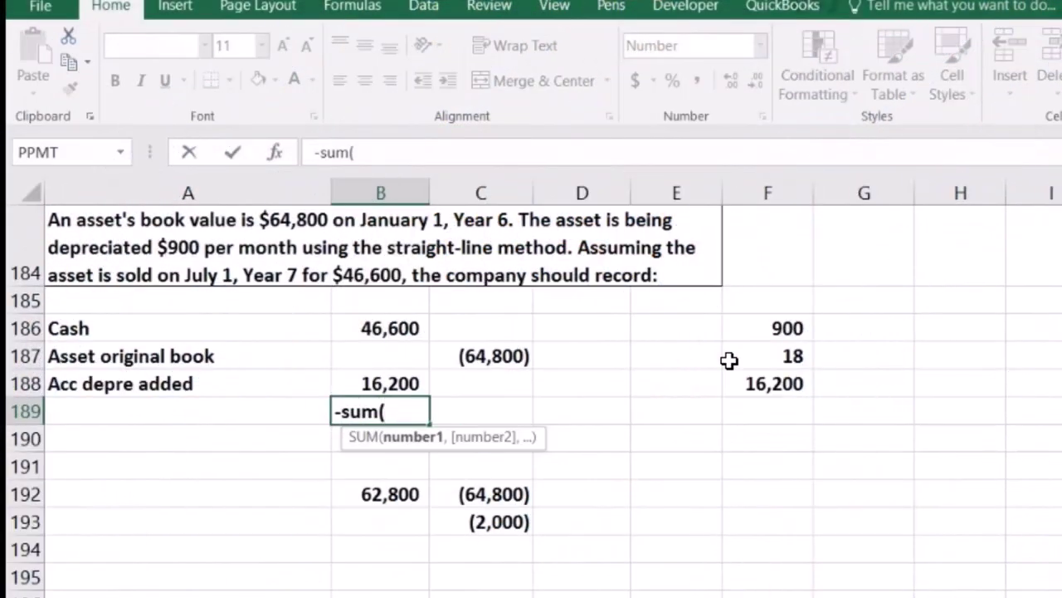
drag(379, 326, 479, 377)
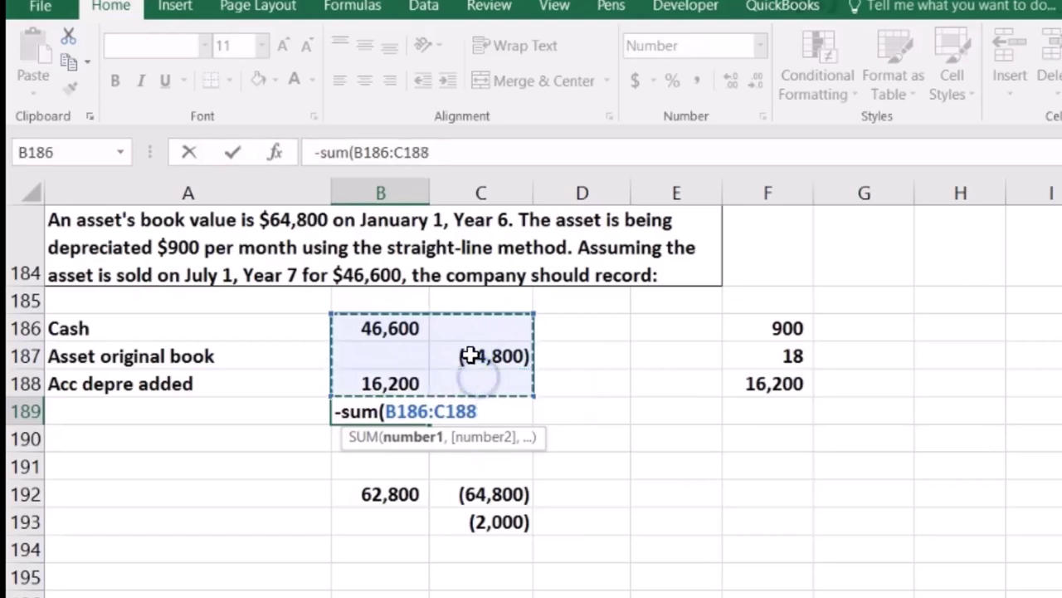
key(Return)
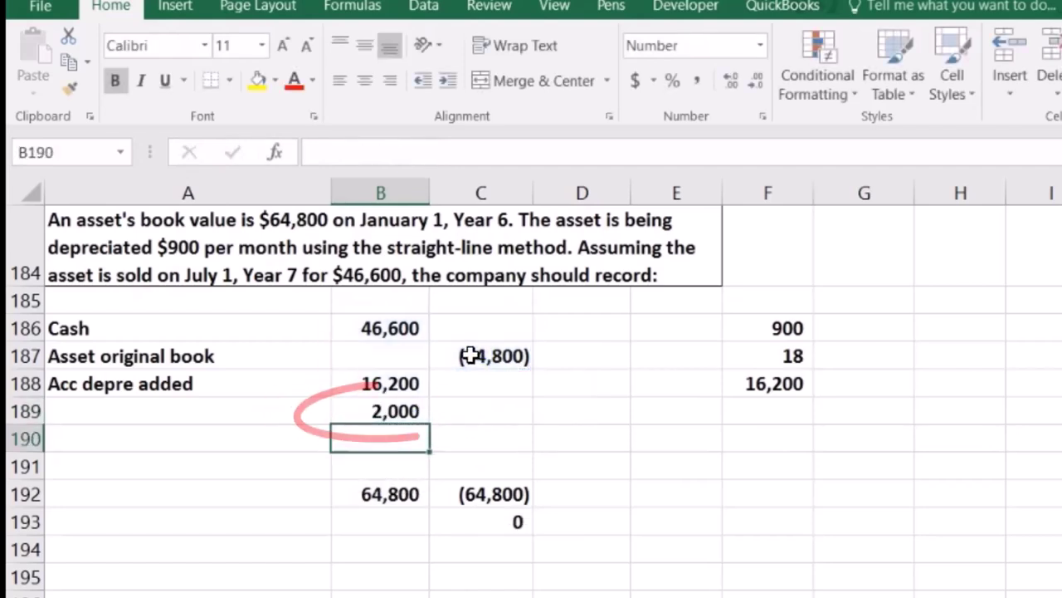
Label the balancing debit line in A189 as "Loss on sale"
click(399, 408)
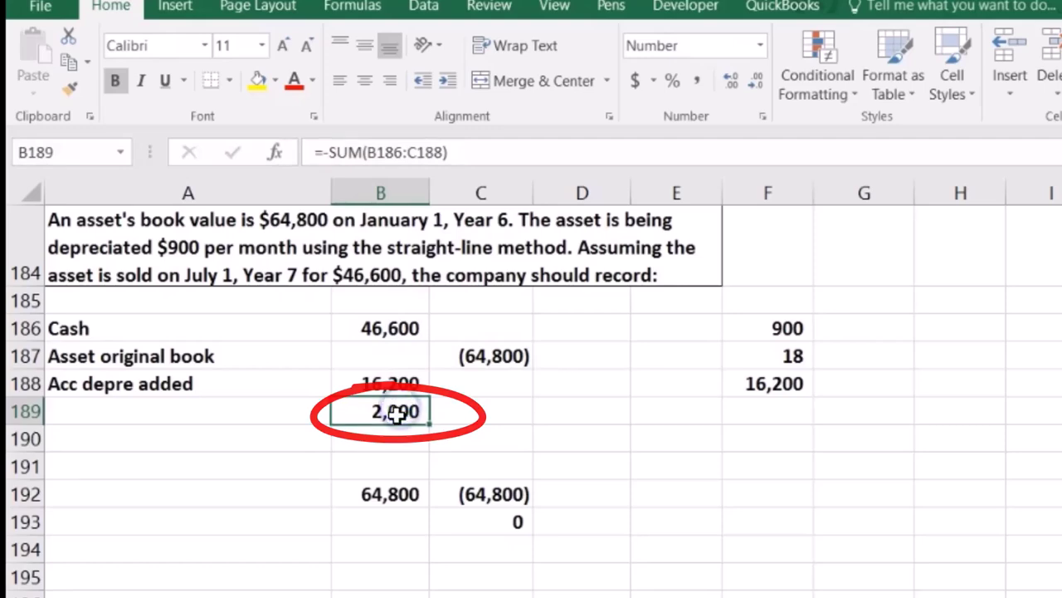
click(254, 412)
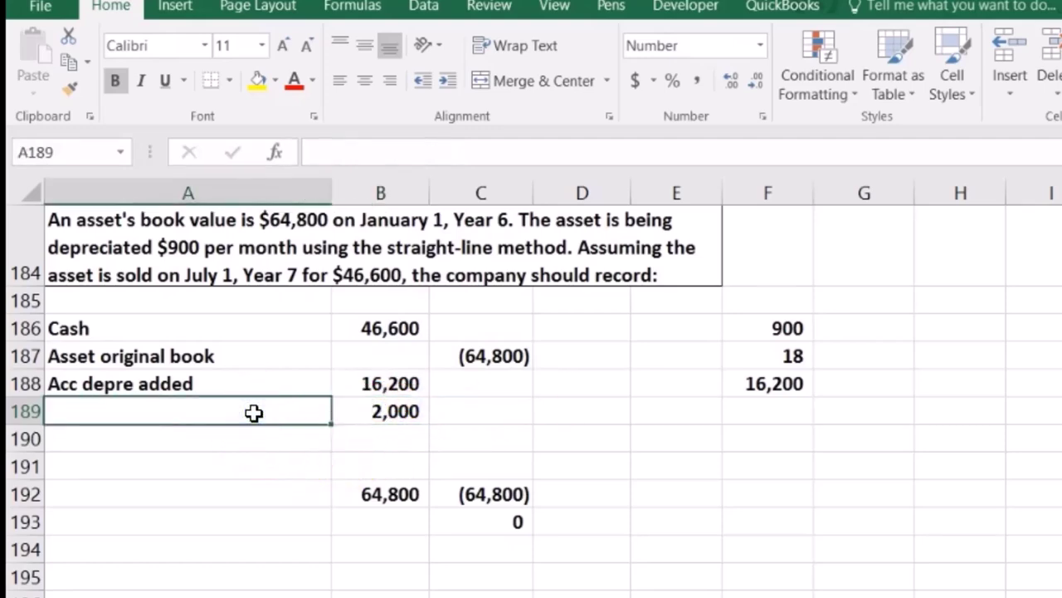
text(Loss on sale)
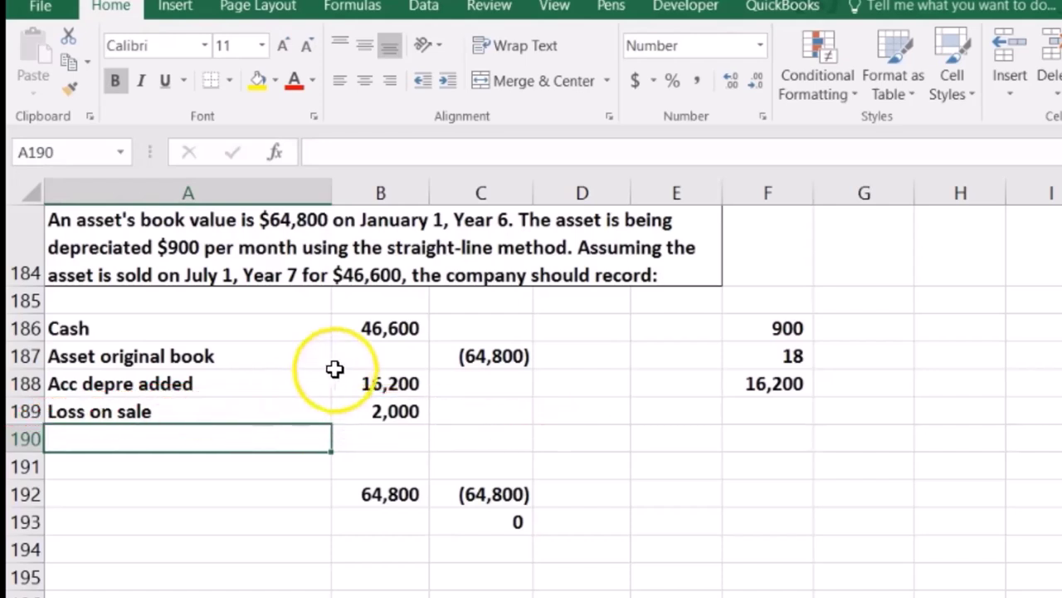
Review the book value and accumulated depreciation amounts in B187:C188 and the loss on sale in B189
click(486, 352)
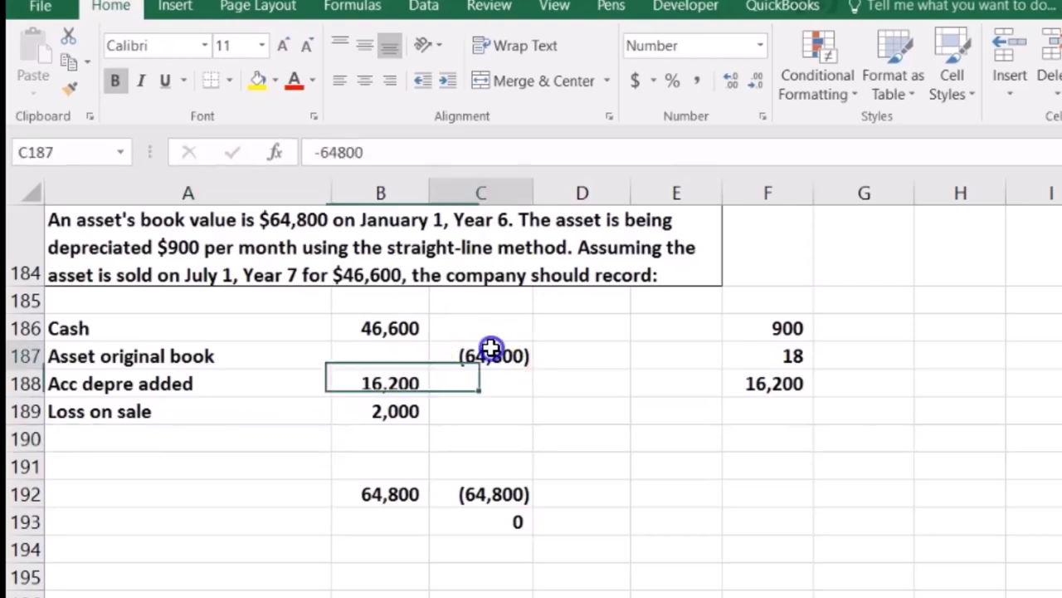
drag(495, 379, 404, 380)
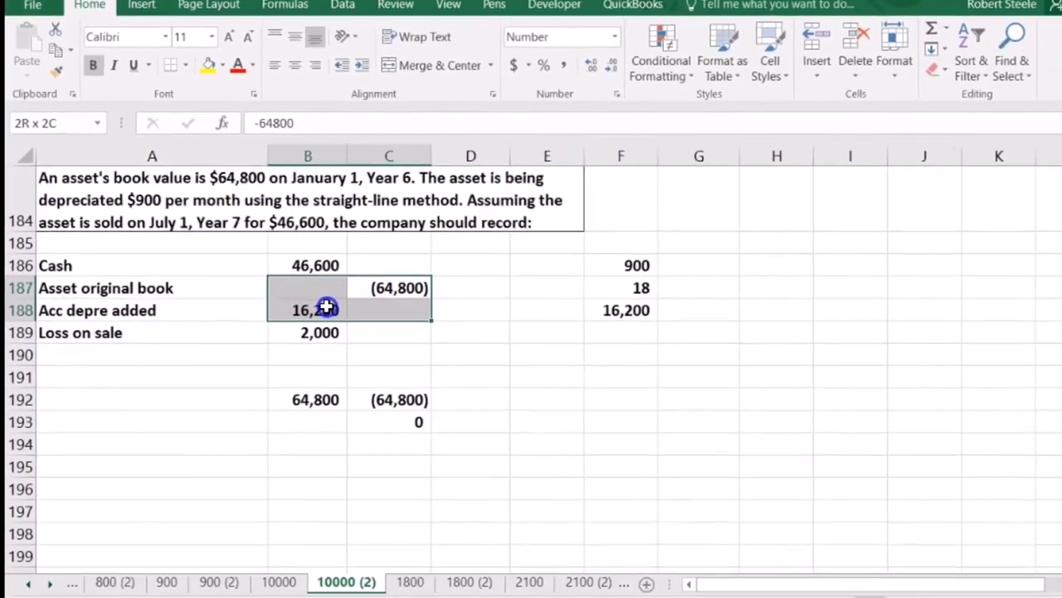
drag(327, 308, 325, 308)
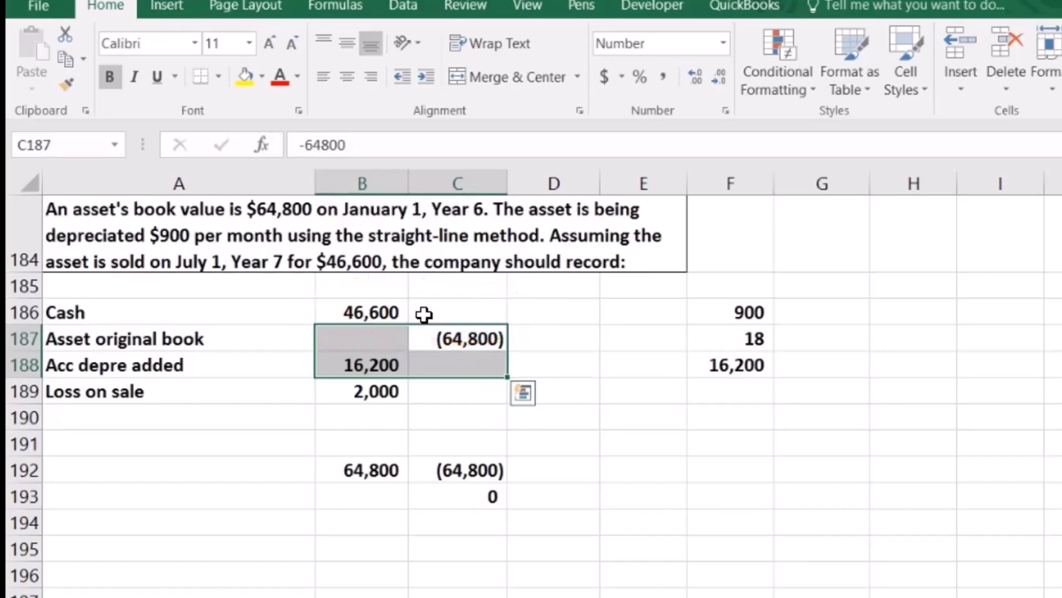
click(388, 396)
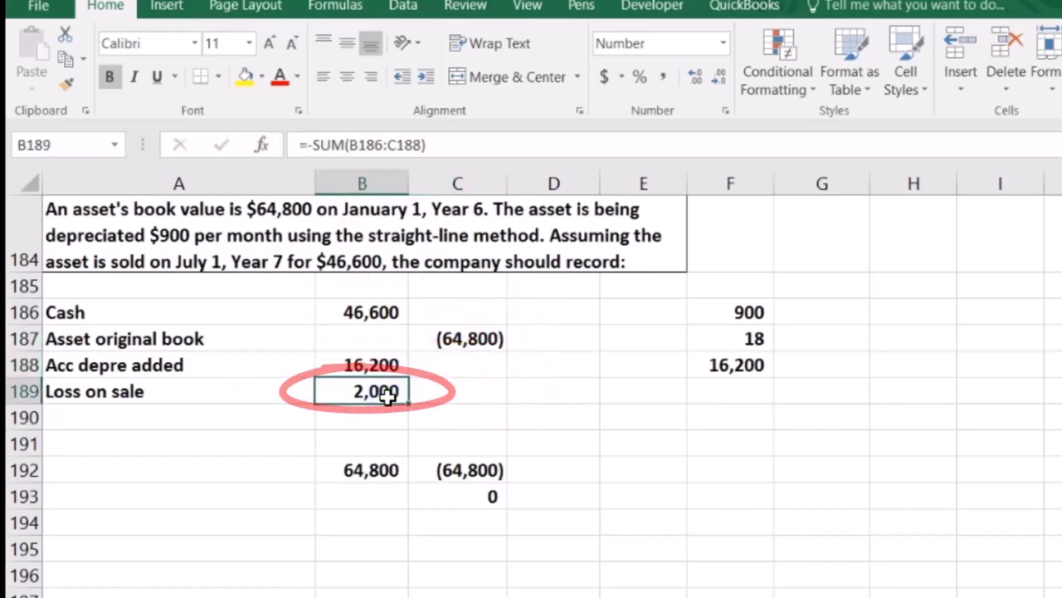